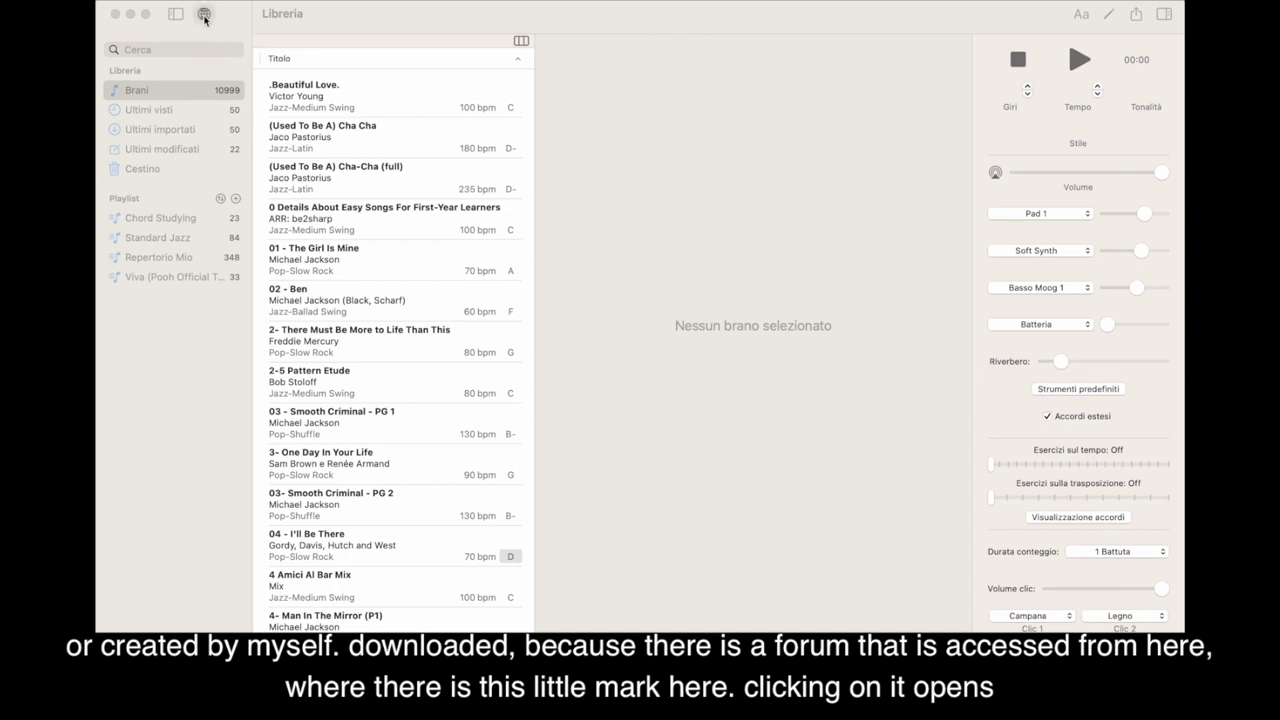
# Open the iReal Pro forum in the web browser and look over its song genre categories
pyautogui.click(204, 17)
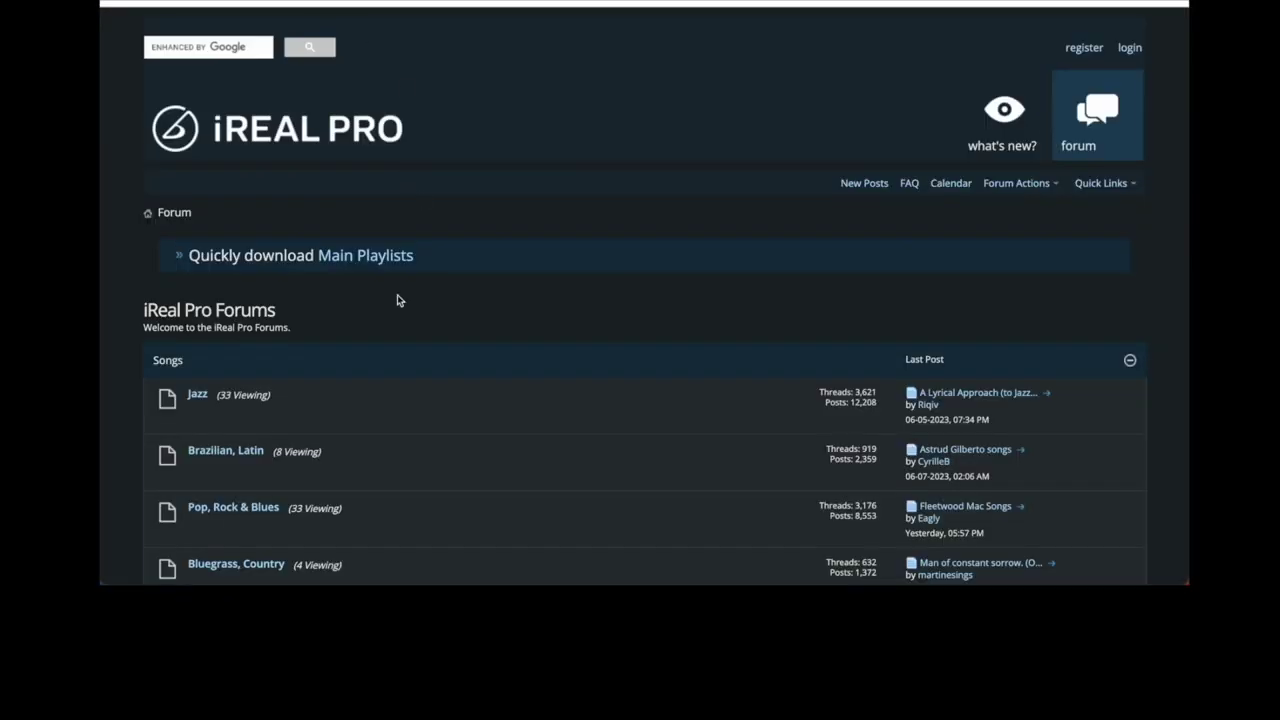
pyautogui.scroll(-1, 397, 294)
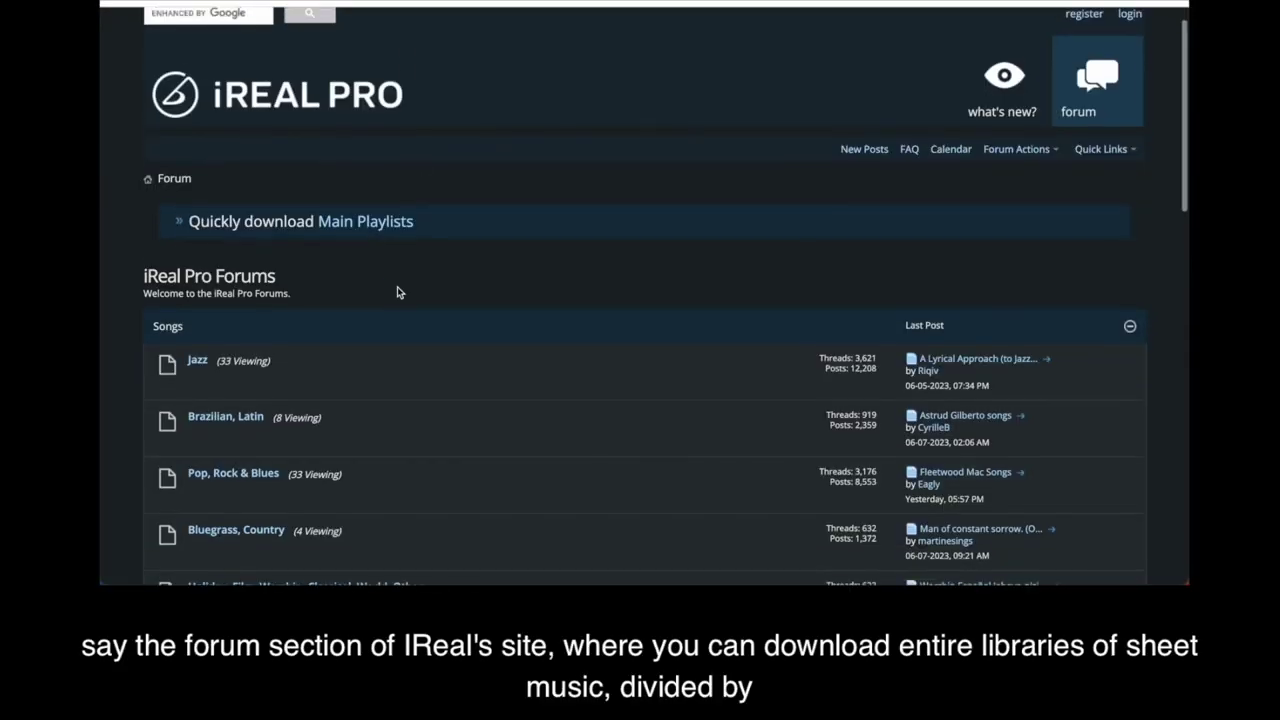
pyautogui.scroll(-1, 397, 292)
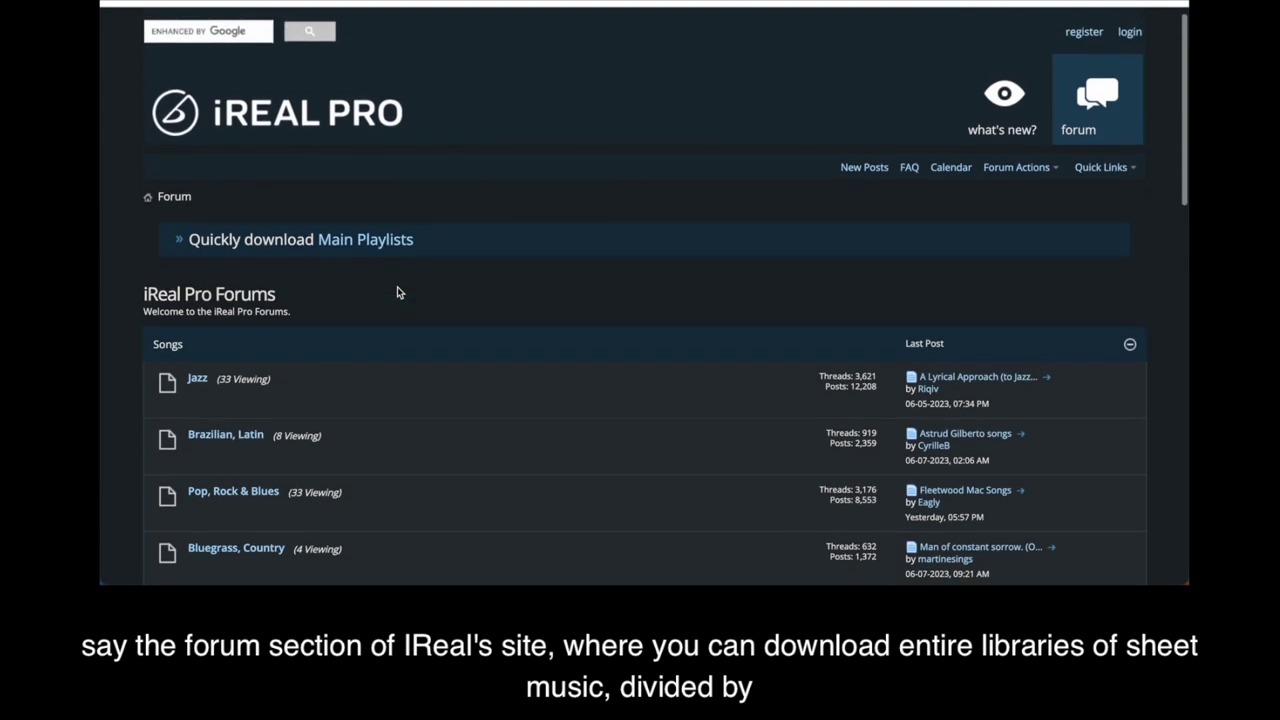
pyautogui.scroll(-2, 397, 292)
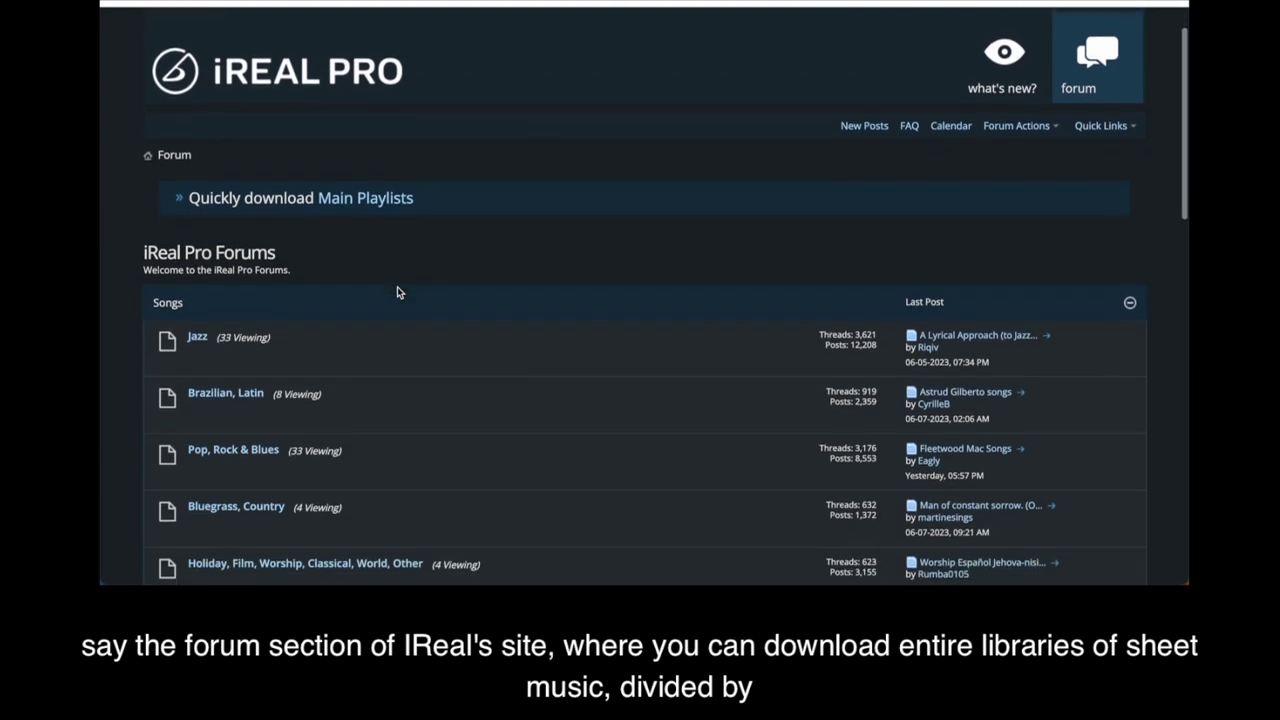
pyautogui.scroll(-3, 397, 290)
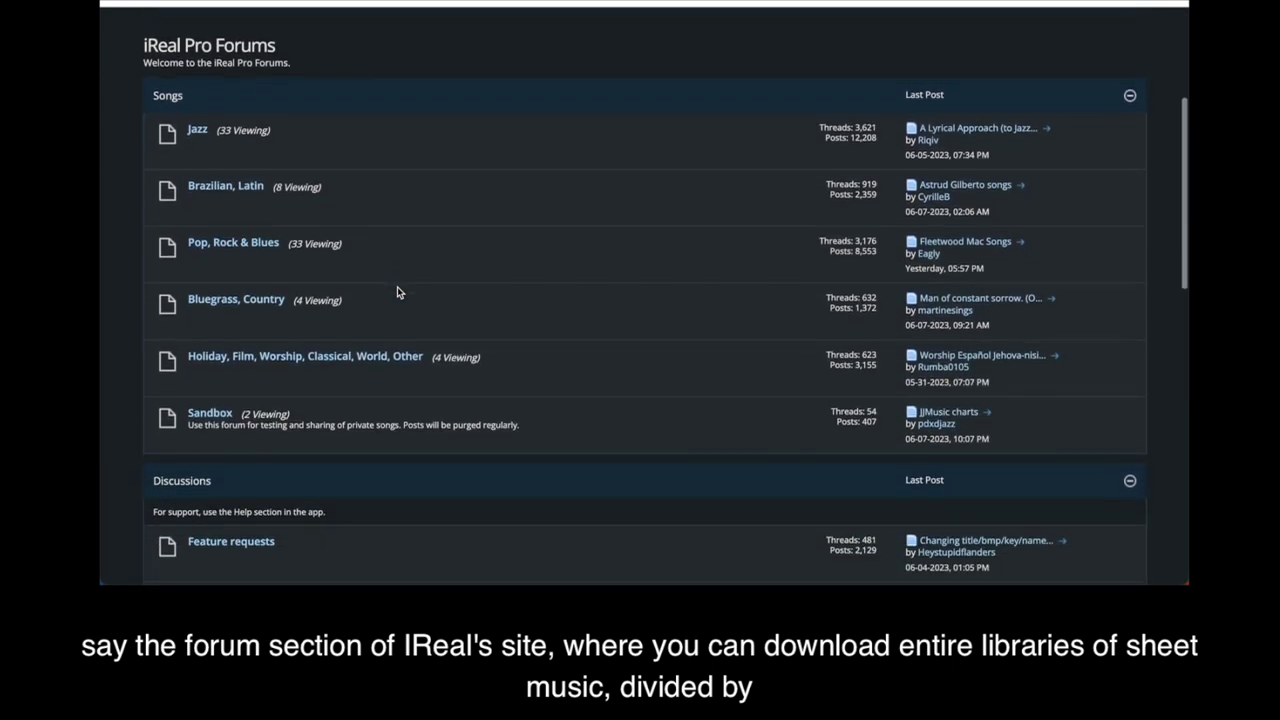
# Open the Jazz song forum and look through its list of playlist and song threads
pyautogui.click(198, 132)
pyautogui.scroll(-3, 400, 206)
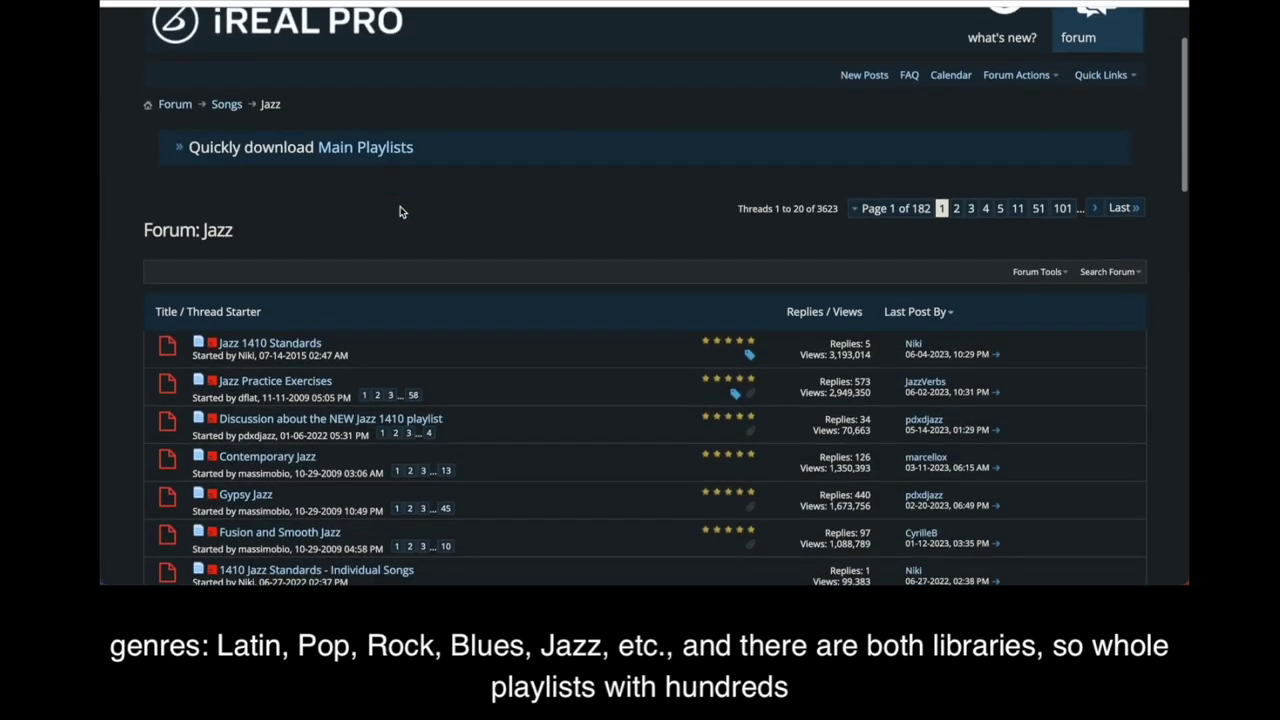
pyautogui.scroll(-1, 225, 282)
pyautogui.scroll(-1, 225, 282)
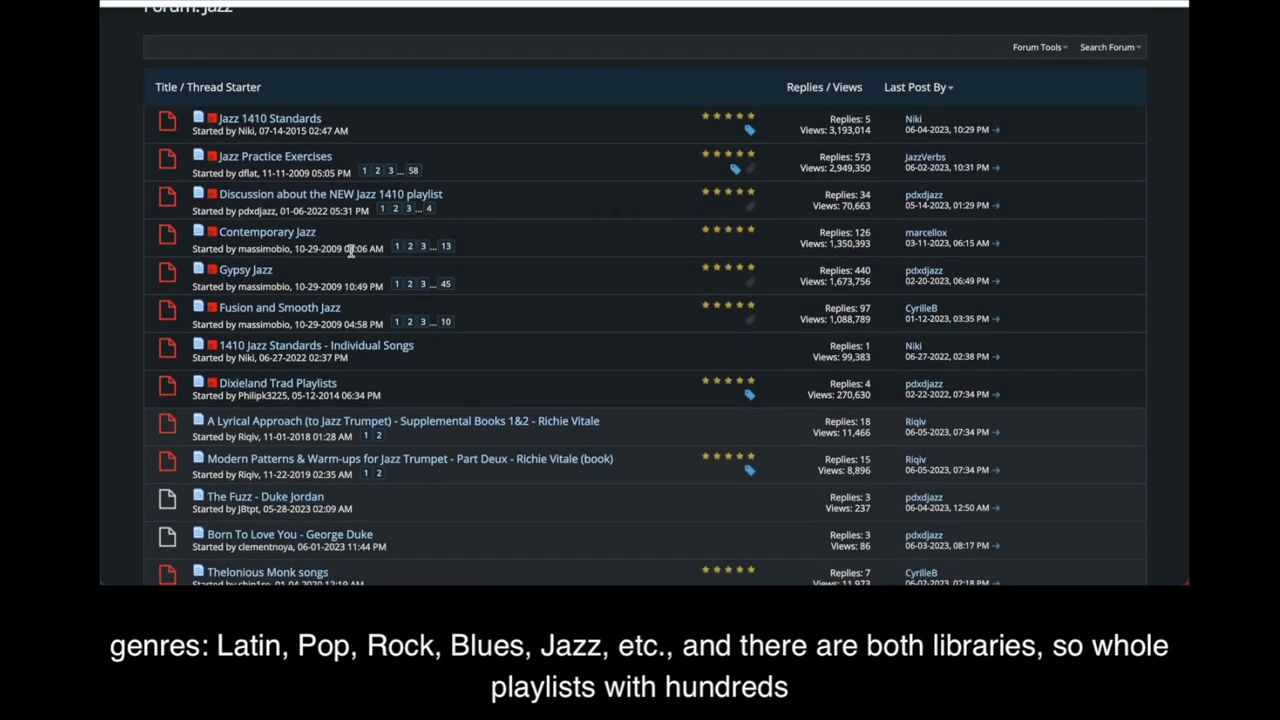
pyautogui.scroll(-2, 326, 214)
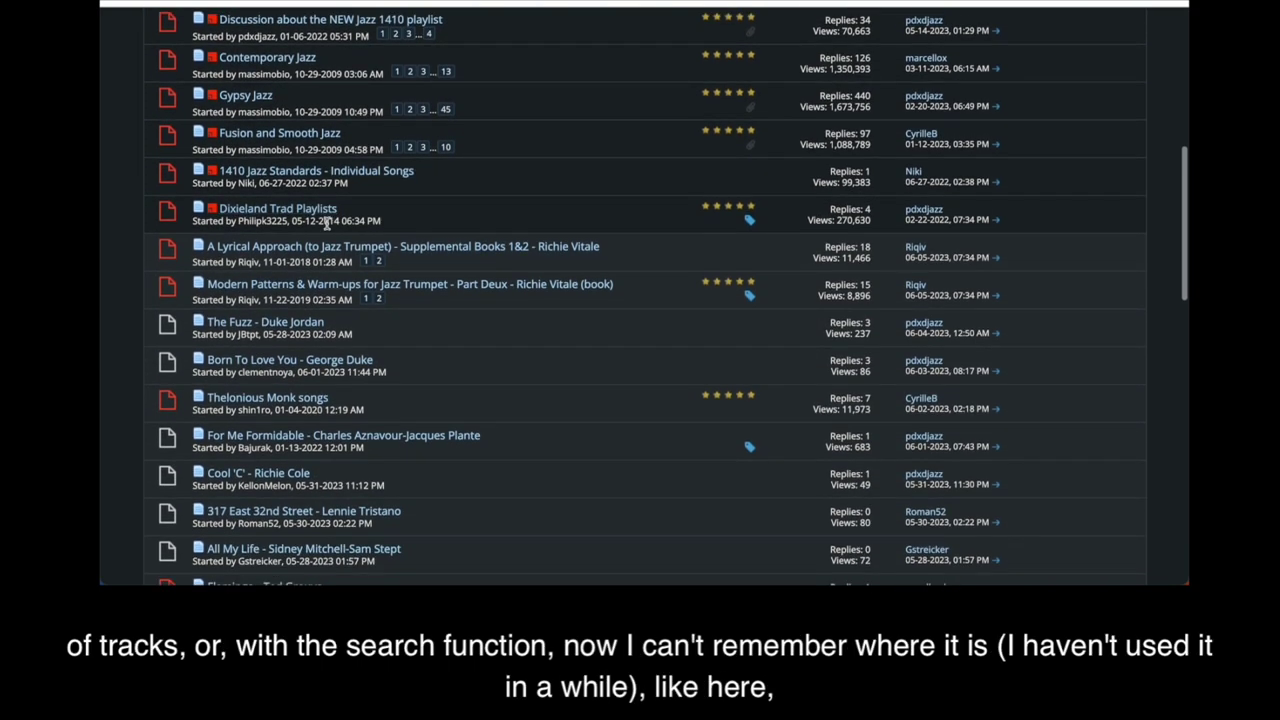
pyautogui.scroll(5, 349, 330)
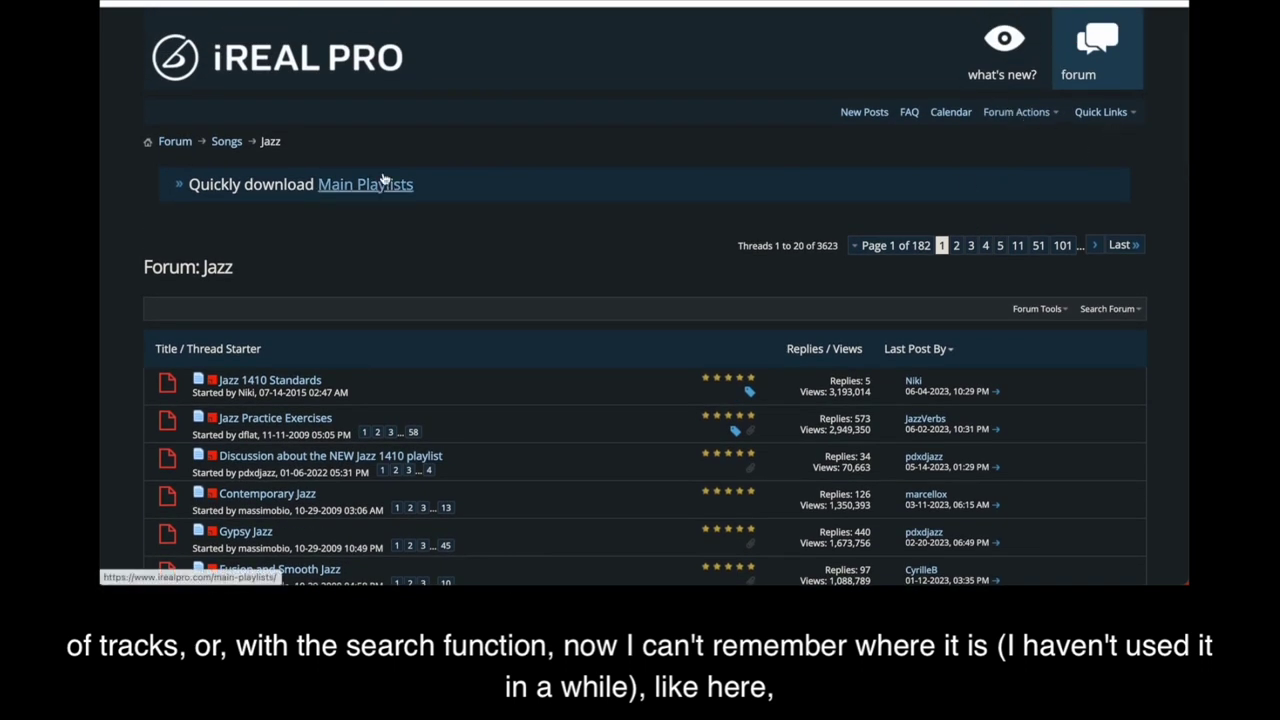
pyautogui.scroll(1, 563, 177)
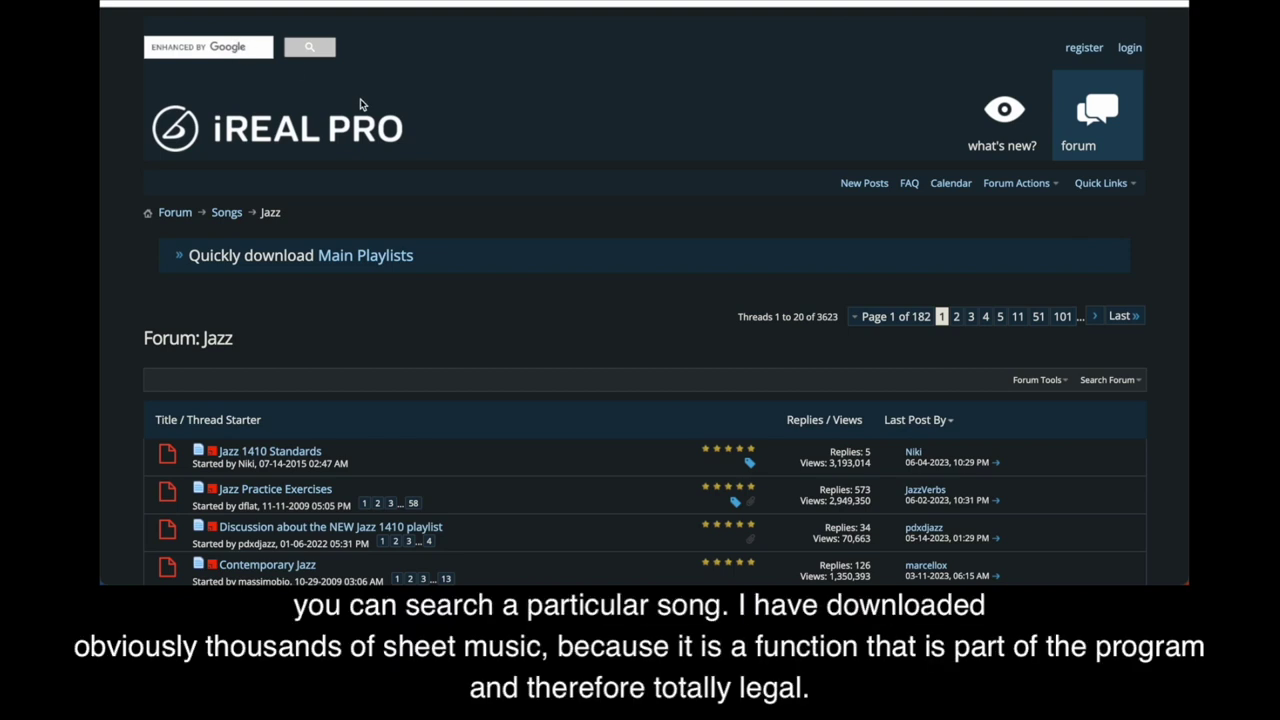
pyautogui.scroll(-1, 326, 210)
pyautogui.scroll(1, 326, 215)
# Switch back to the iReal Pro app and look through the Viva (Pooh Official Tribute) 2023 playlist
pyautogui.moveTo(990, 578)
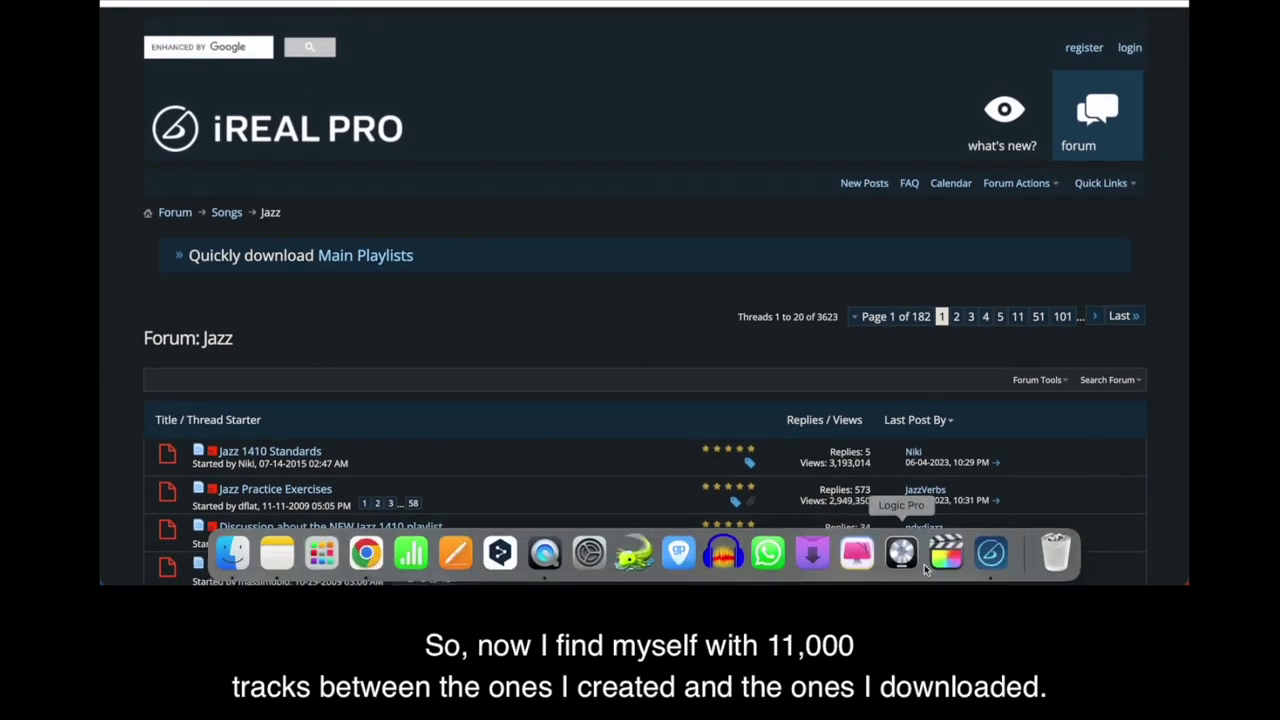
pyautogui.click(990, 556)
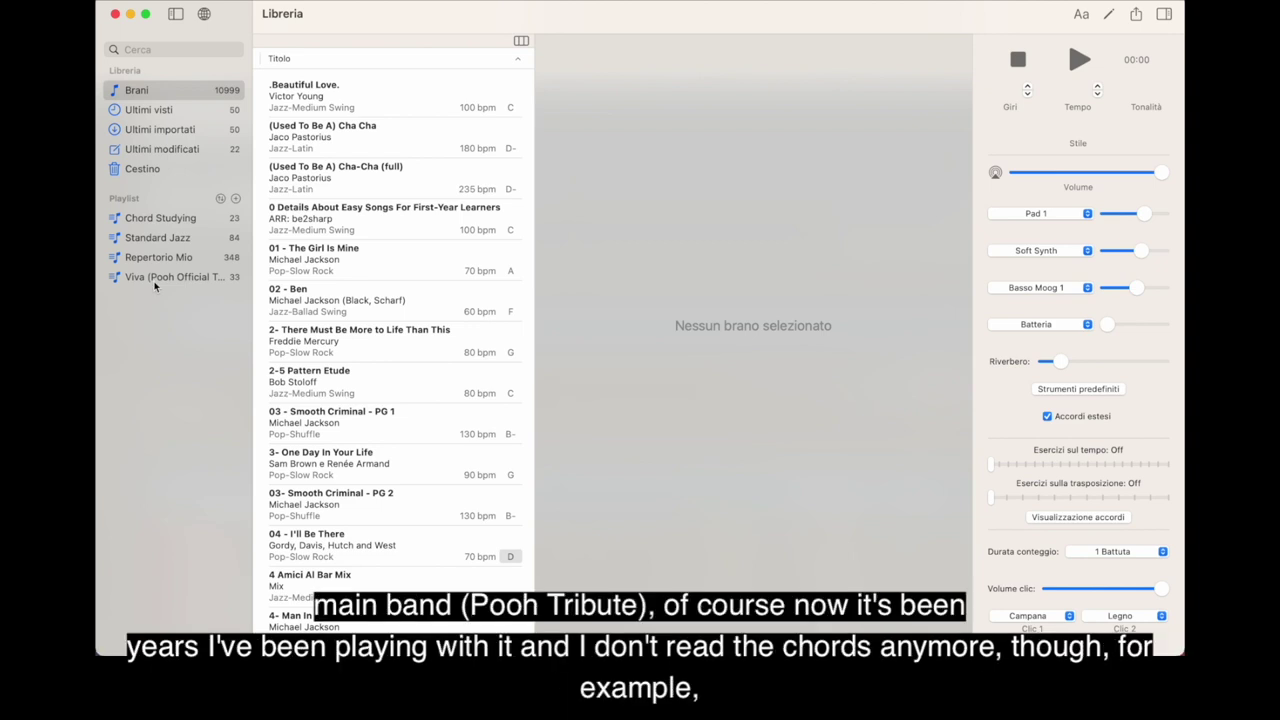
pyautogui.click(154, 280)
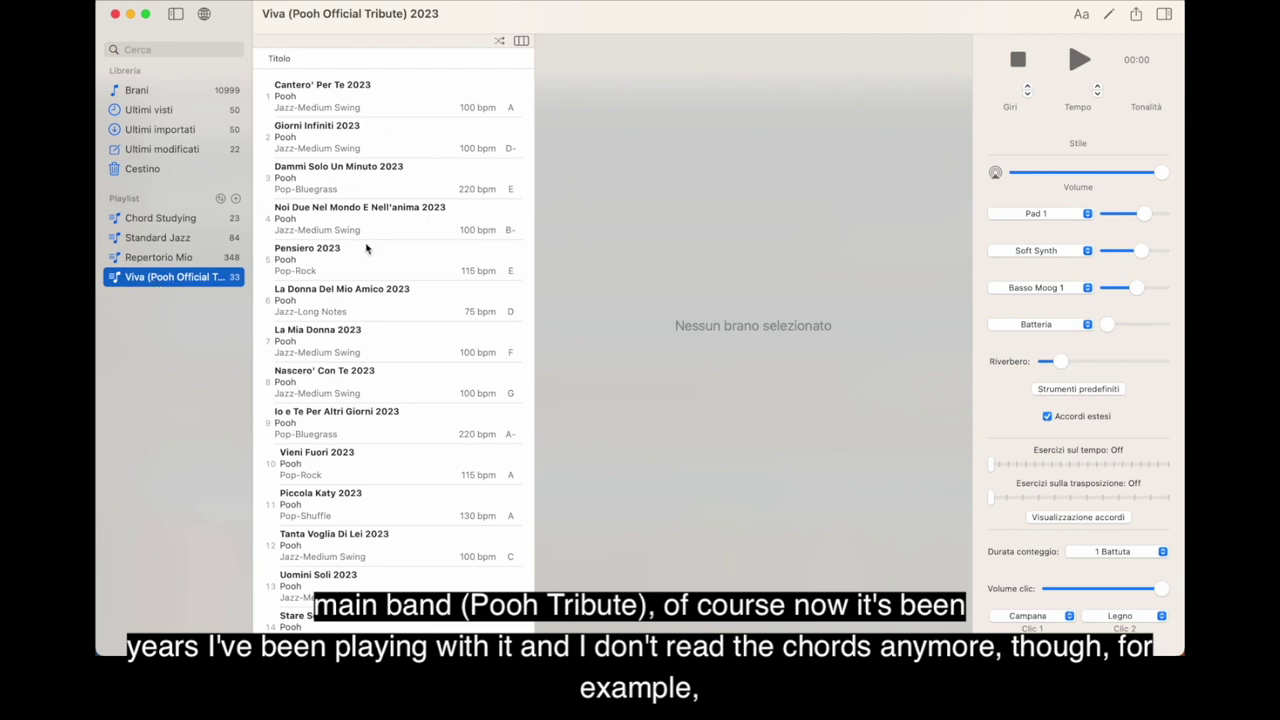
pyautogui.scroll(-2, 365, 272)
pyautogui.scroll(2, 363, 262)
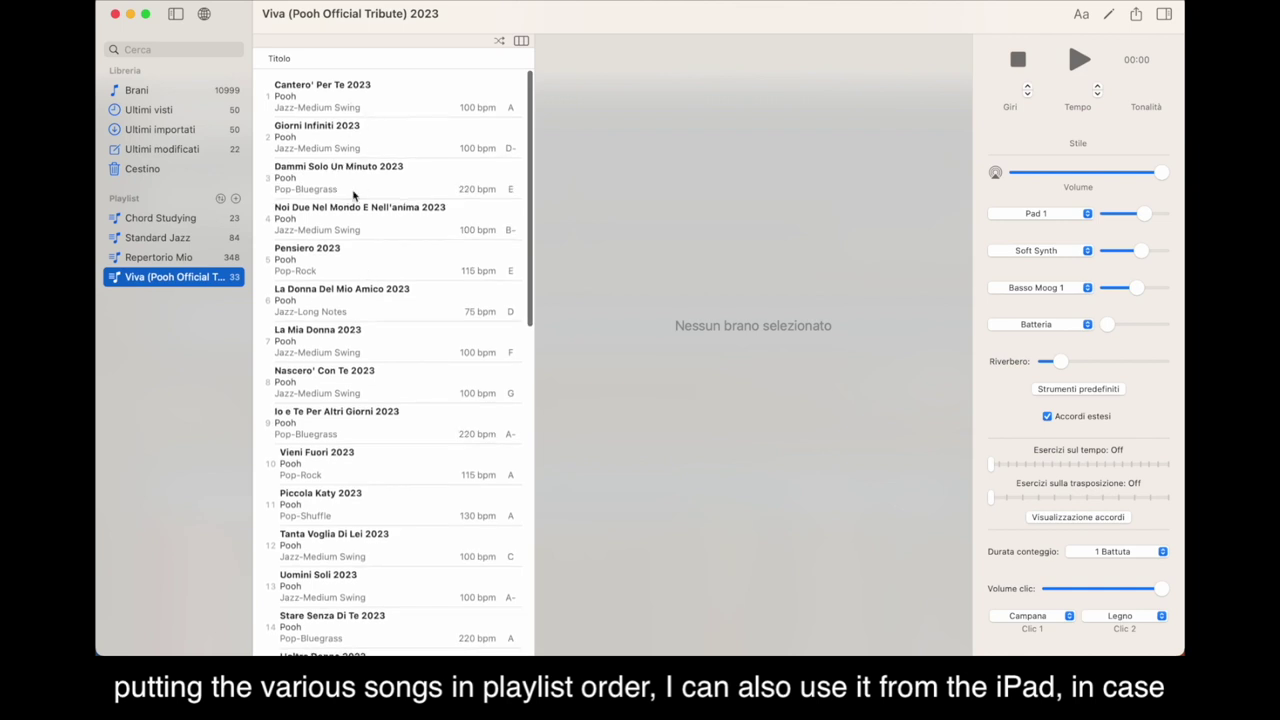
pyautogui.scroll(-10, 353, 228)
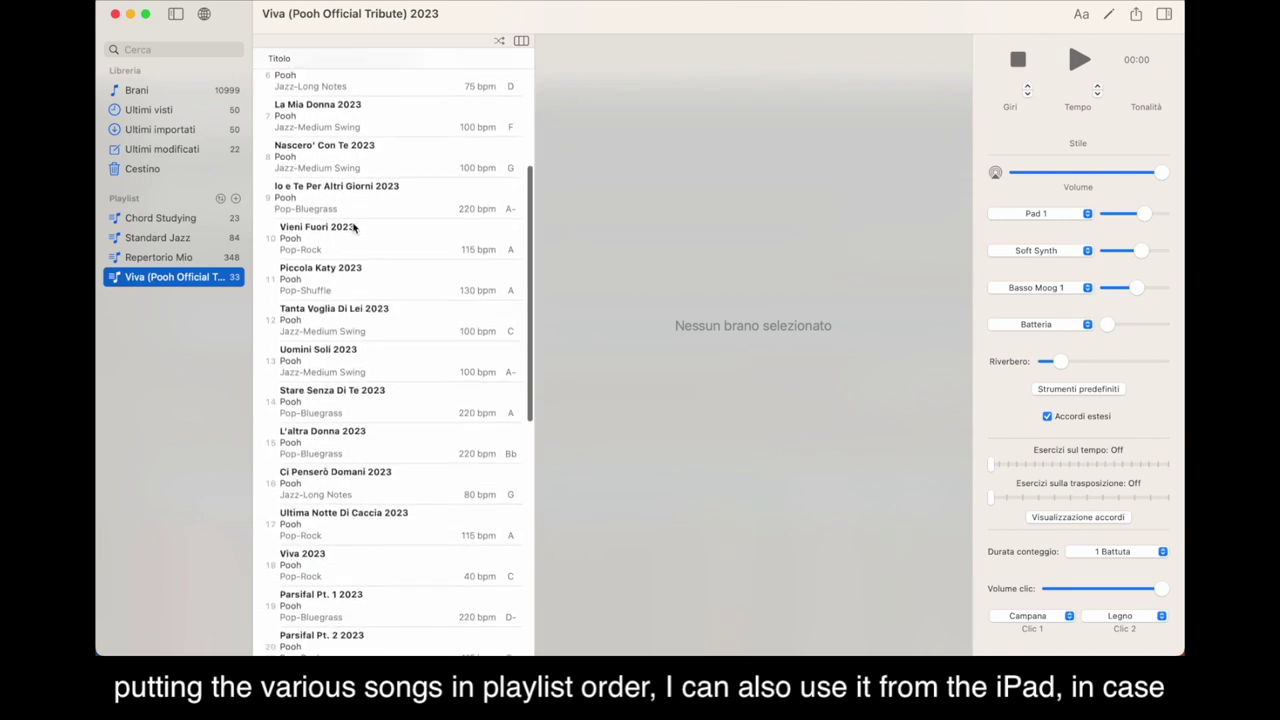
pyautogui.scroll(-10, 353, 228)
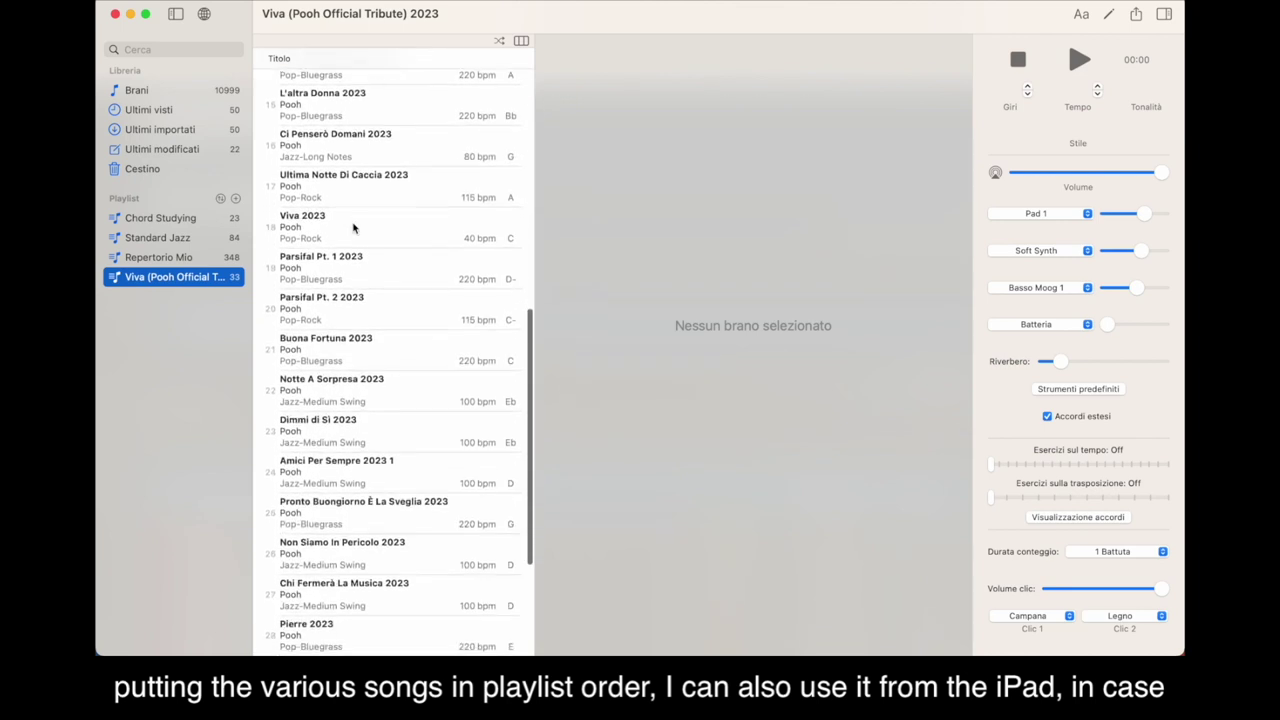
pyautogui.scroll(-5, 353, 228)
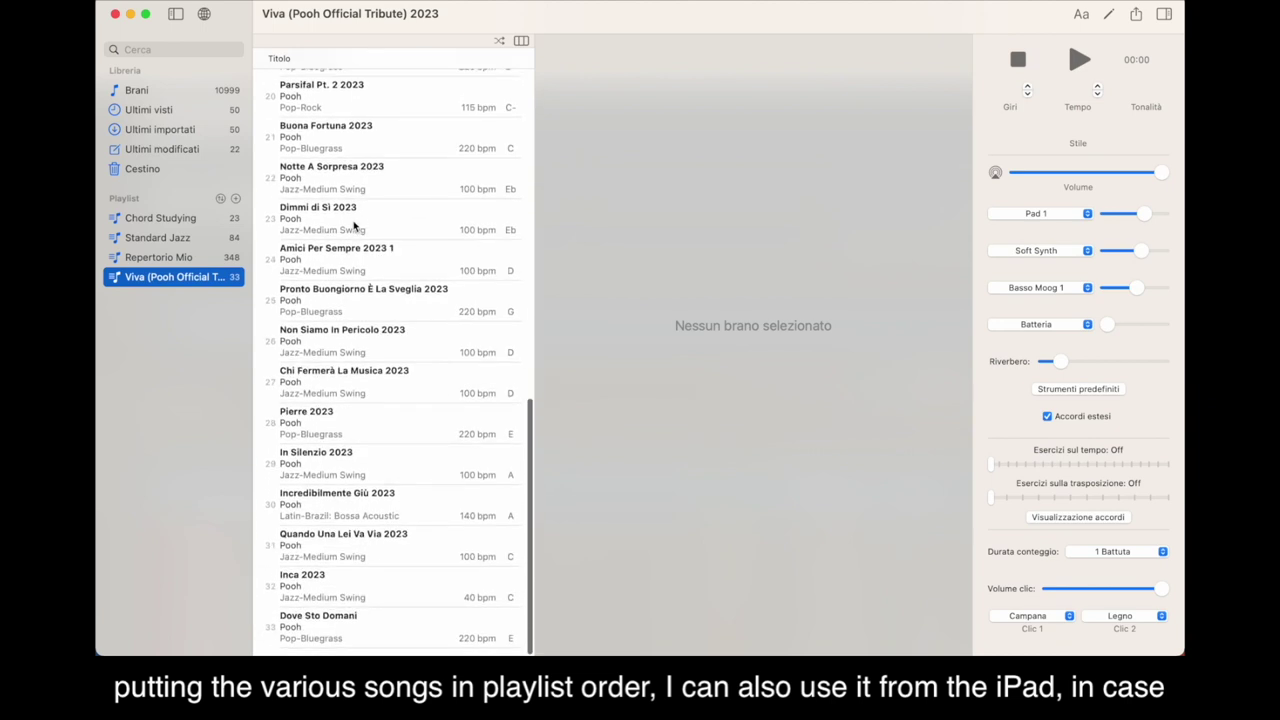
pyautogui.scroll(20, 353, 228)
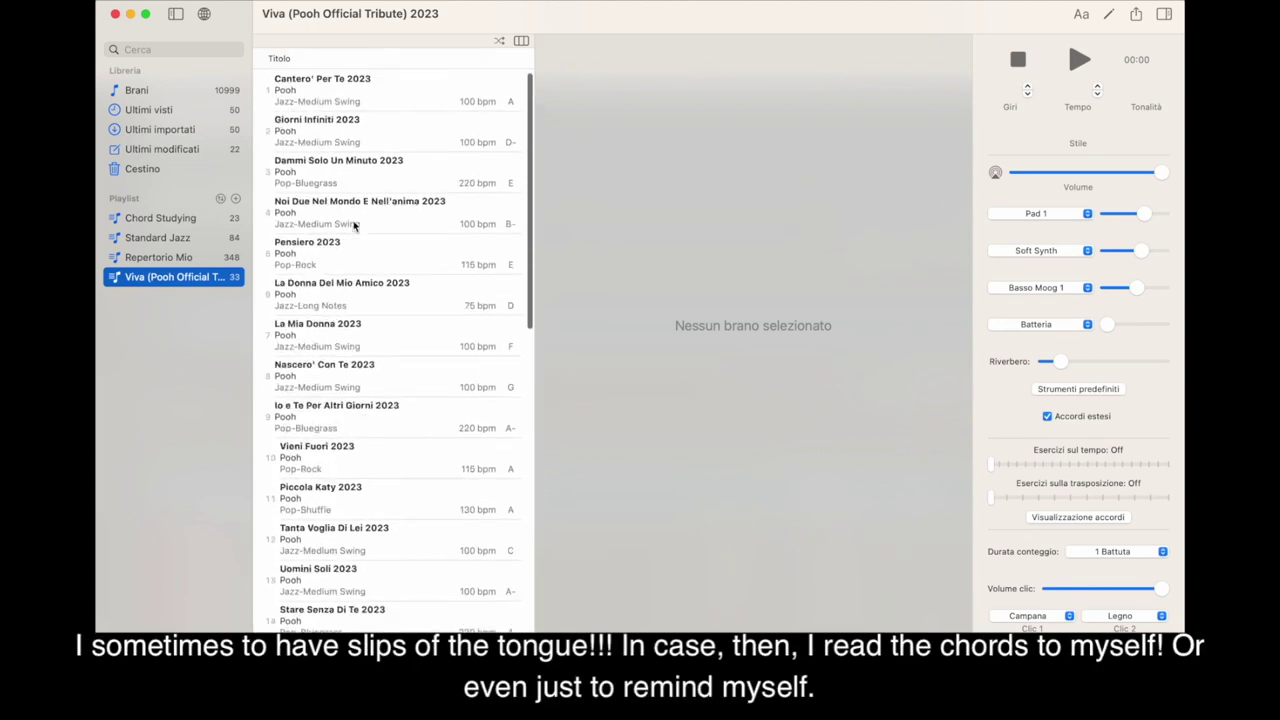
# View the chord charts of Cantero' Per Te 2023 and Nascero' Con Te 2023 from the playlist
pyautogui.click(397, 99)
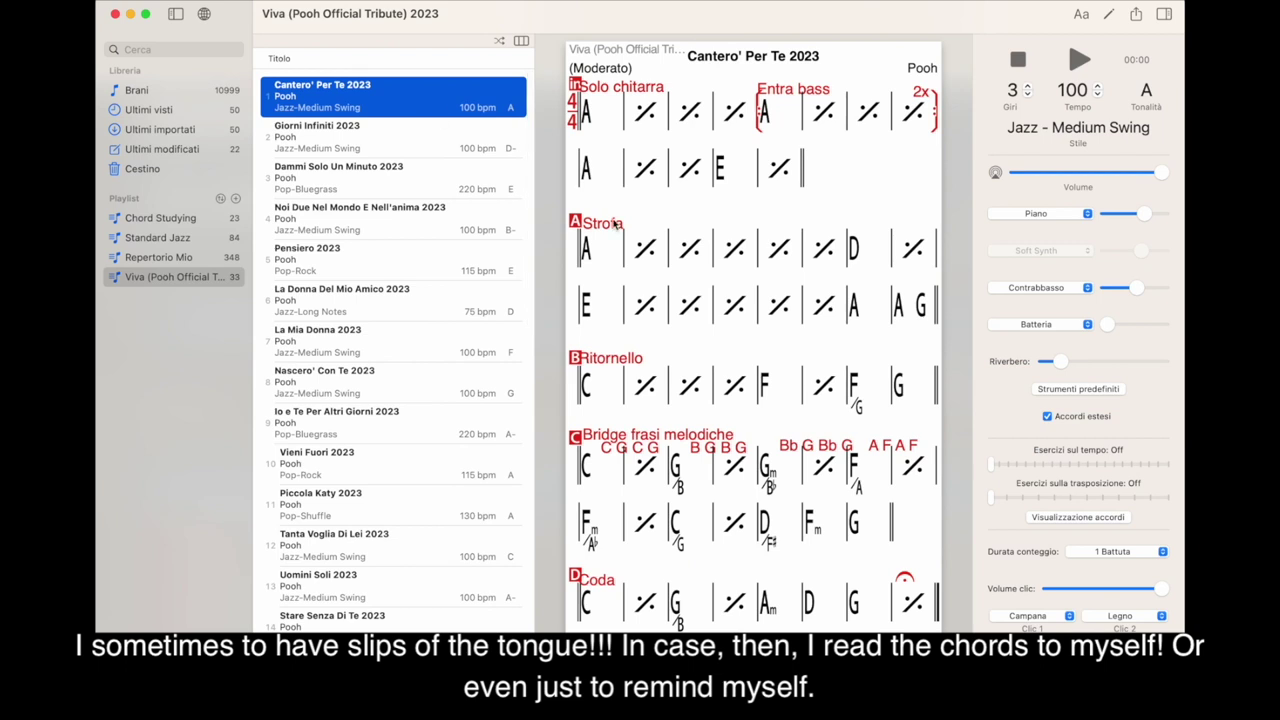
pyautogui.scroll(-3, 422, 318)
pyautogui.click(421, 316)
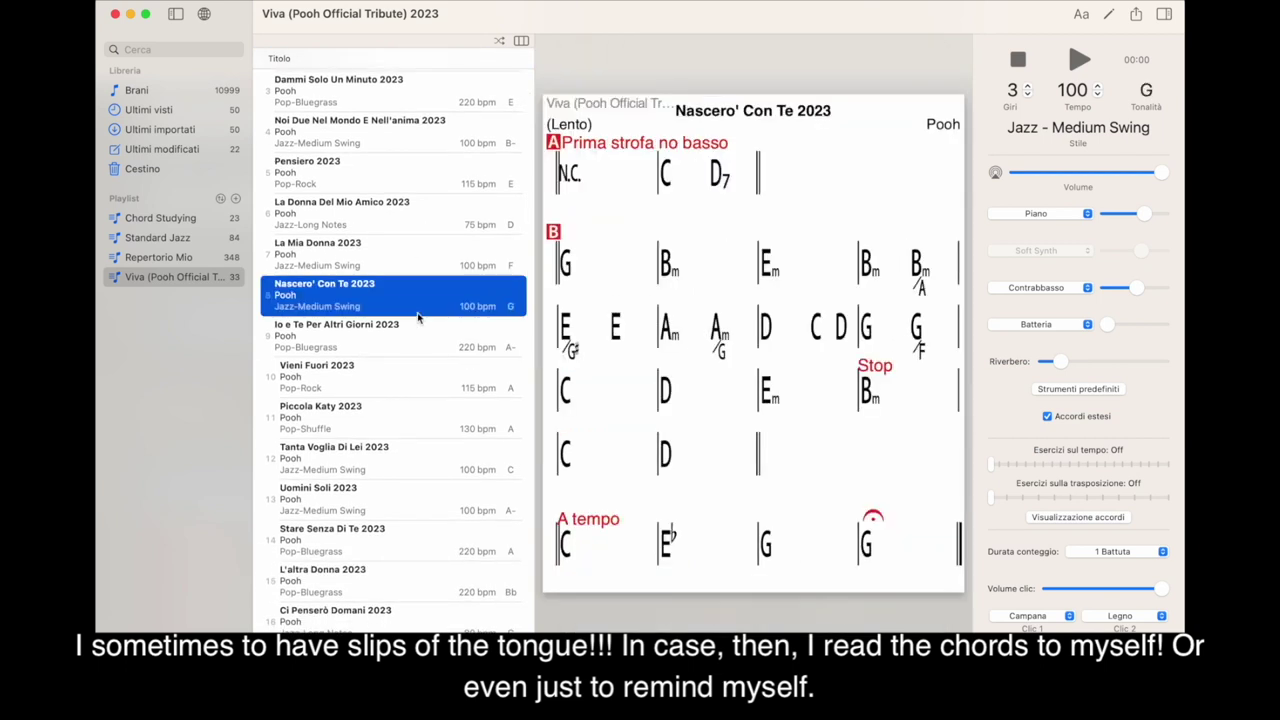
pyautogui.scroll(3, 405, 158)
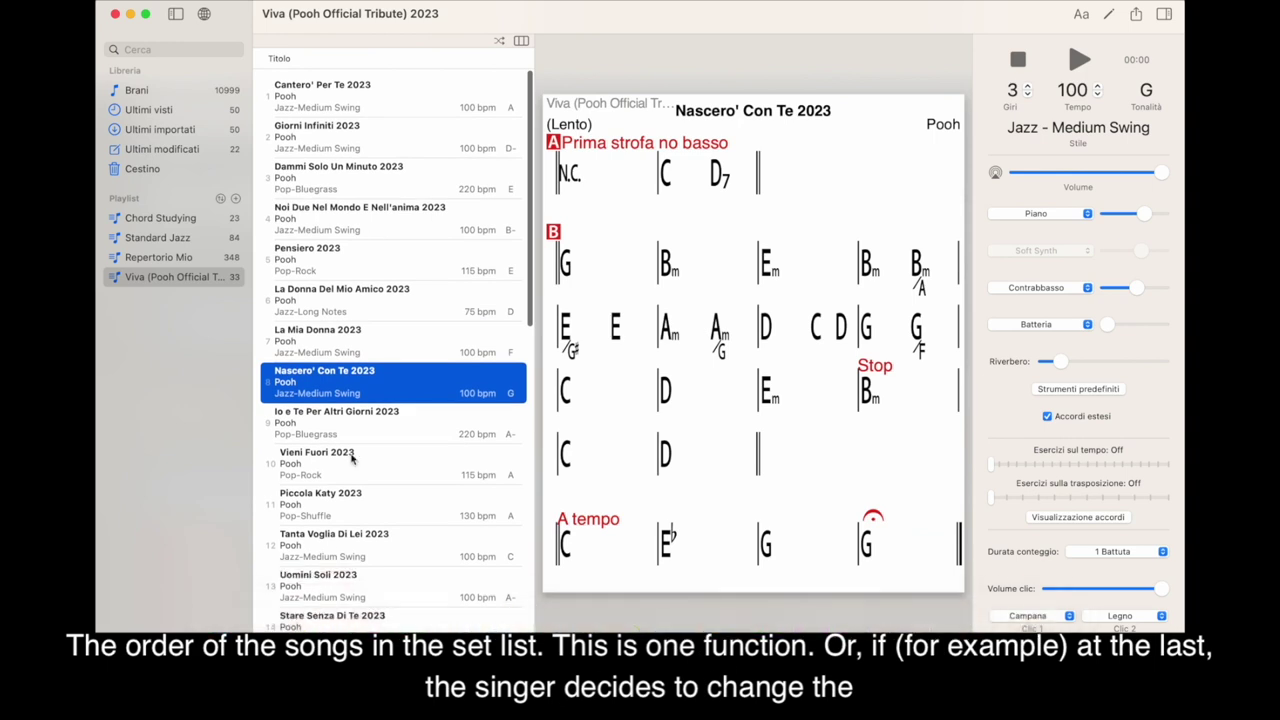
pyautogui.scroll(-6, 351, 457)
pyautogui.scroll(-3, 351, 457)
pyautogui.scroll(8, 351, 458)
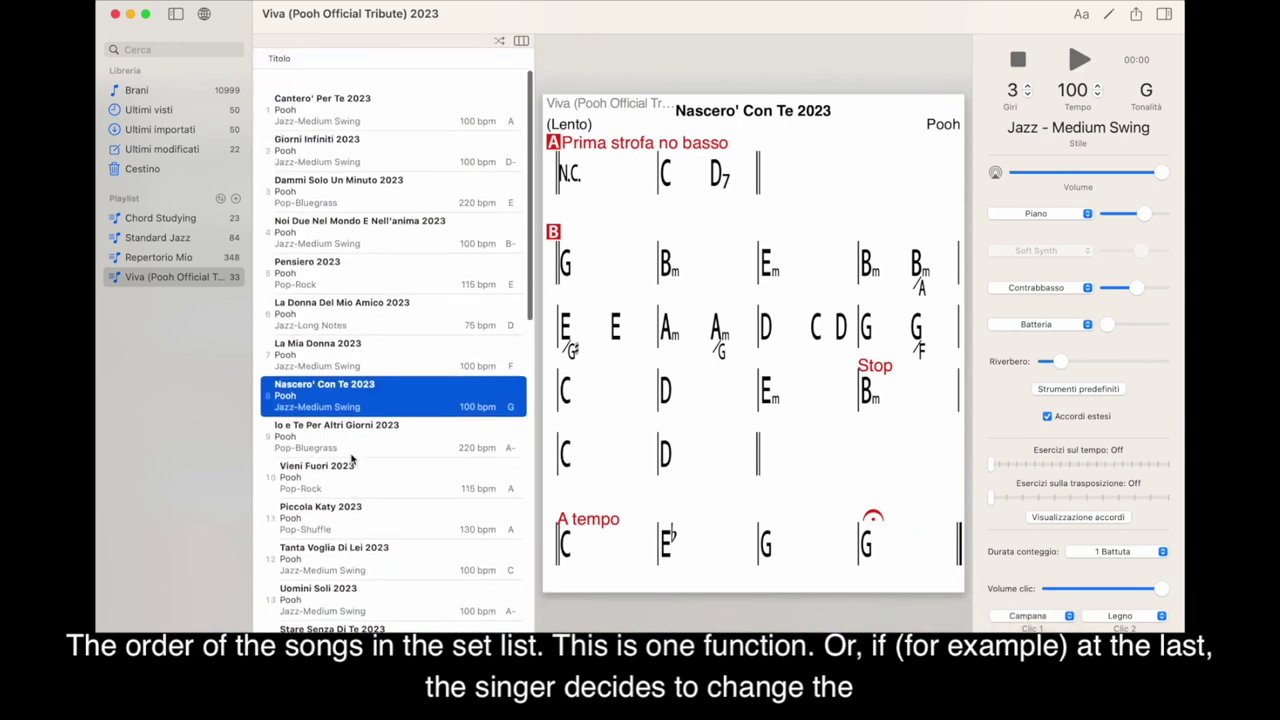
# Open the Tanta Voglia Di Lei 2023 chart and transpose it to Db major
pyautogui.scroll(-3, 351, 458)
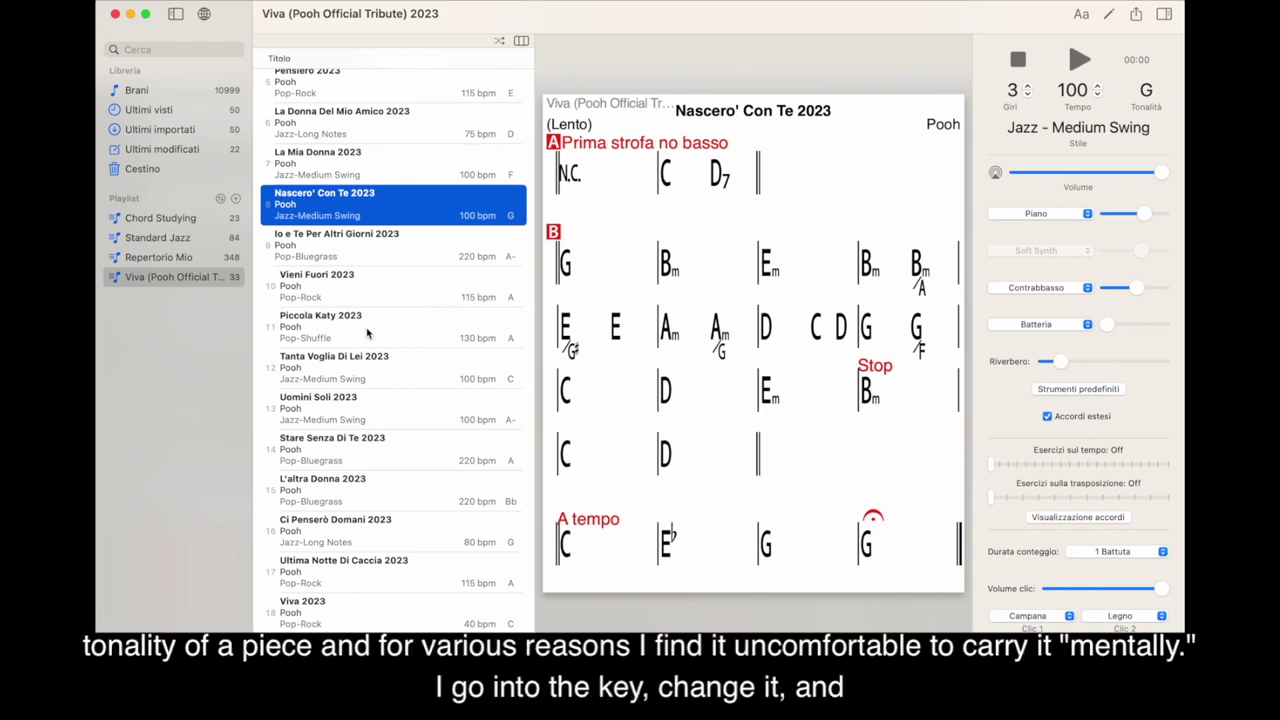
pyautogui.scroll(-2, 370, 340)
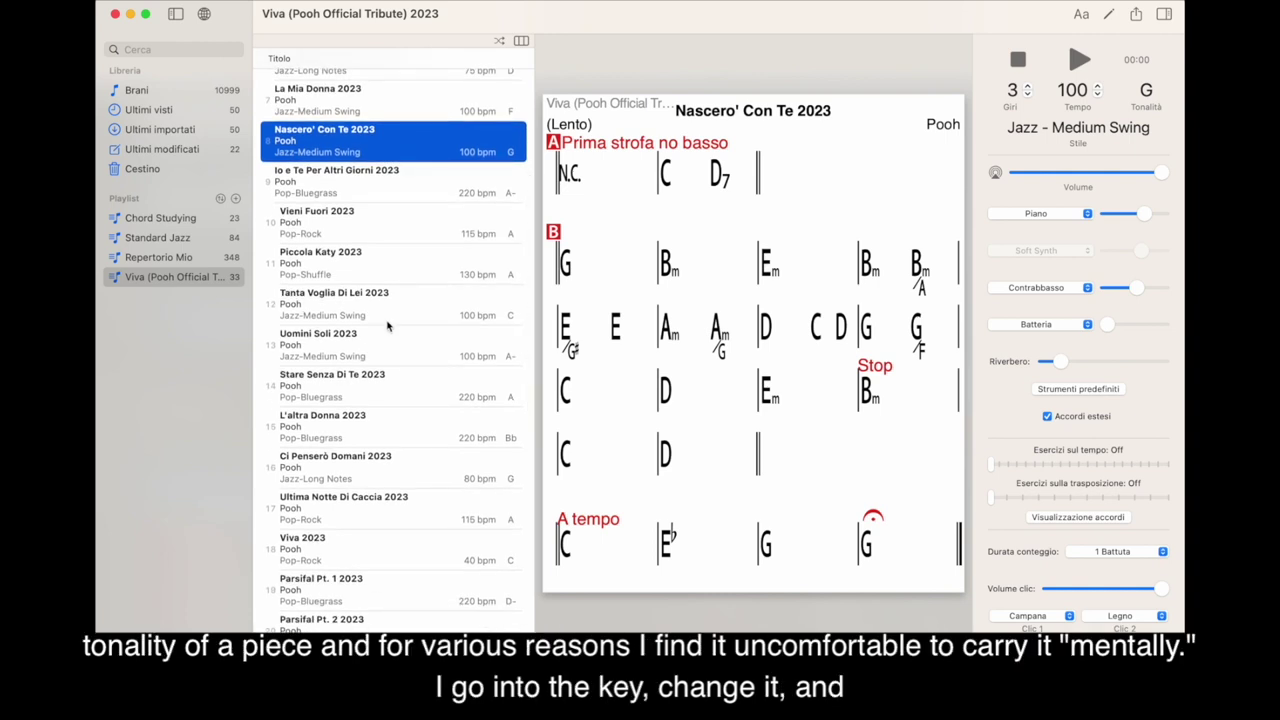
pyautogui.click(388, 325)
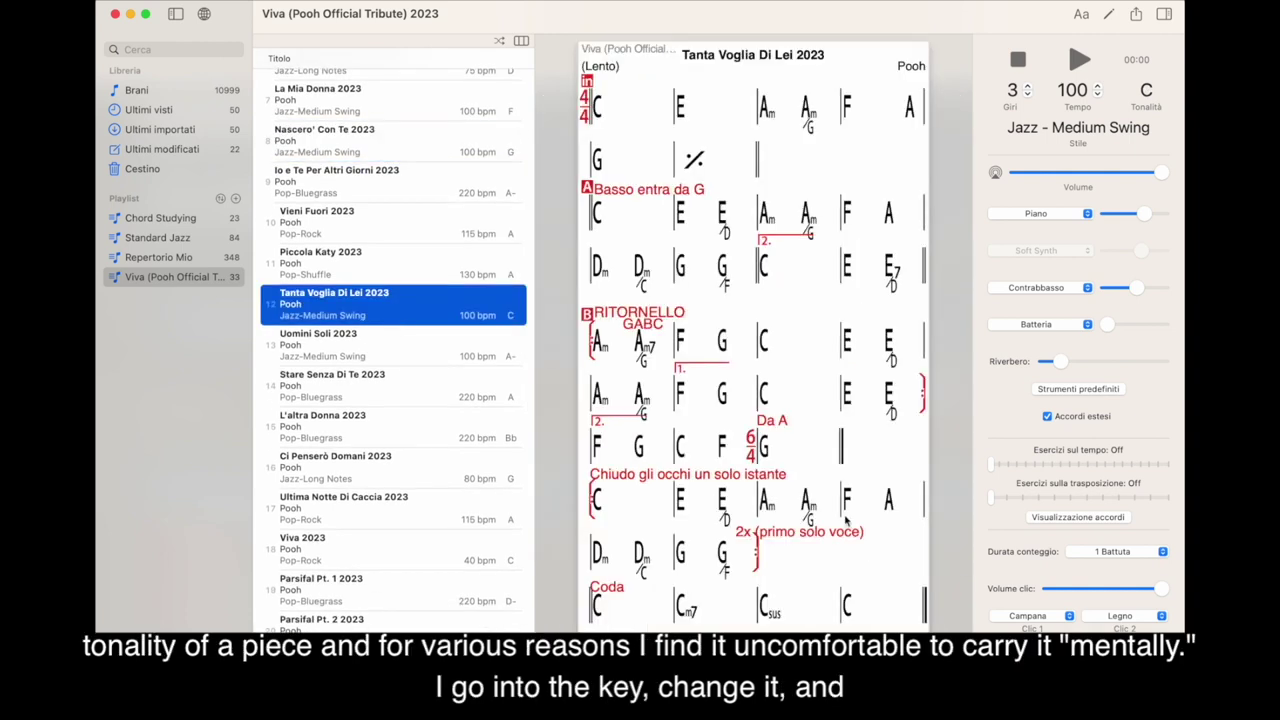
pyautogui.click(1147, 92)
pyautogui.click(1096, 122)
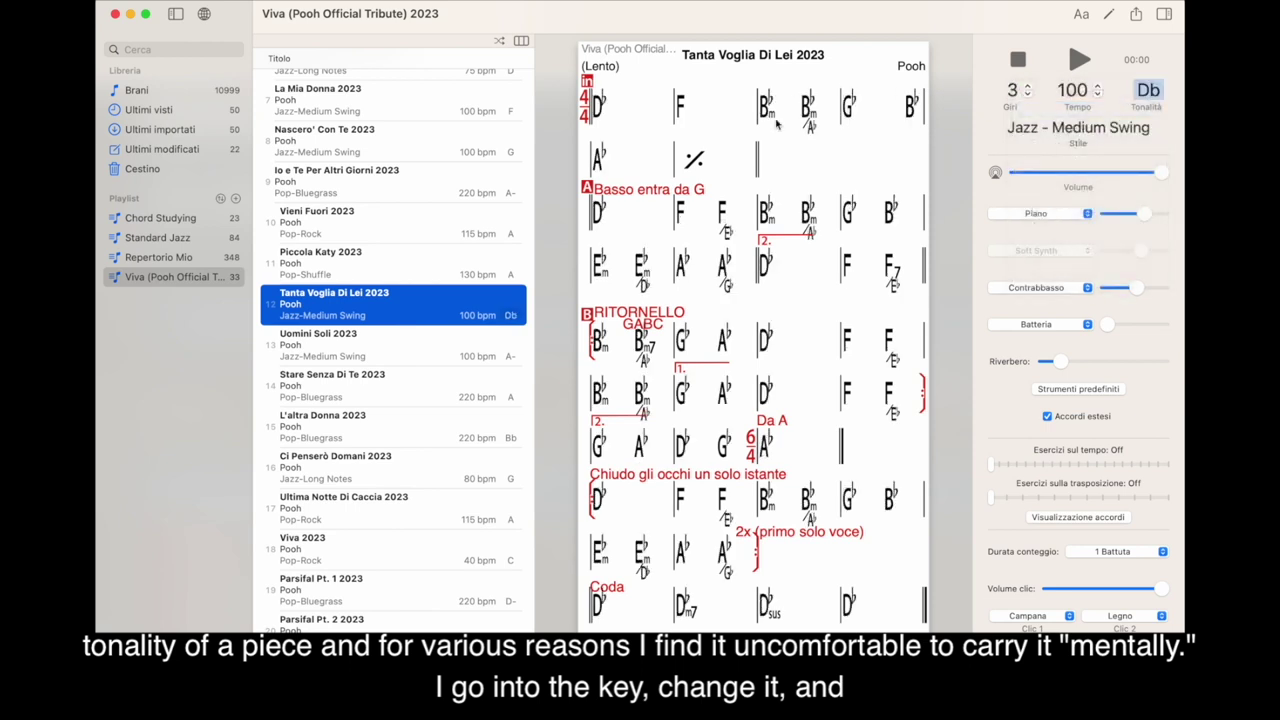
# Set the key of Tanta Voglia Di Lei 2023 back to its default C major
pyautogui.click(1144, 98)
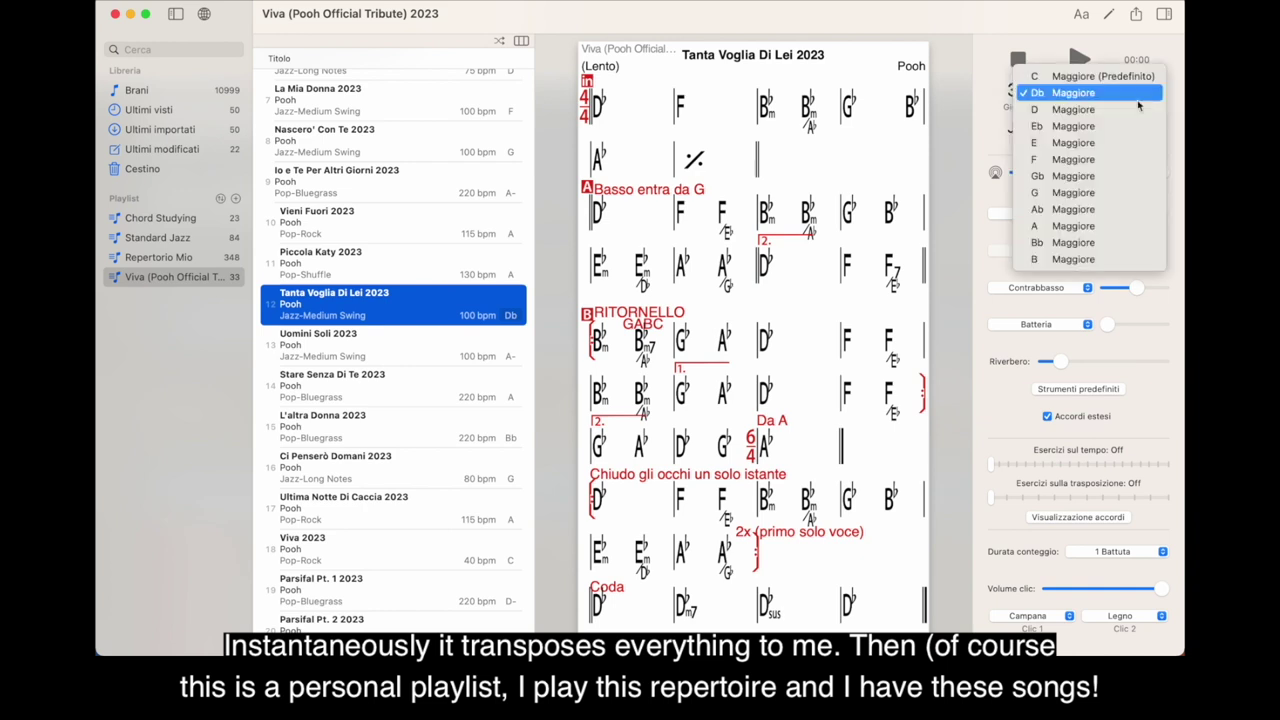
pyautogui.click(1130, 77)
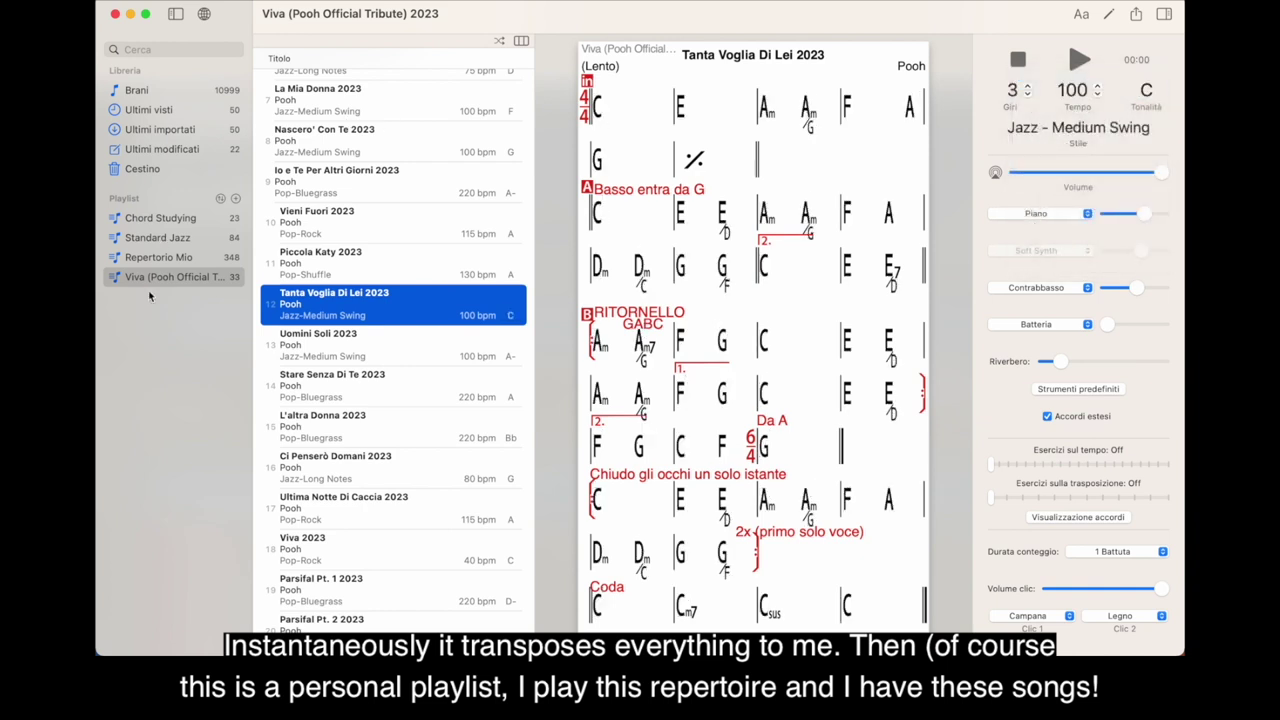
# Open the Repertorio Mio playlist and look through its songs
pyautogui.scroll(5, 368, 272)
pyautogui.scroll(-7, 353, 333)
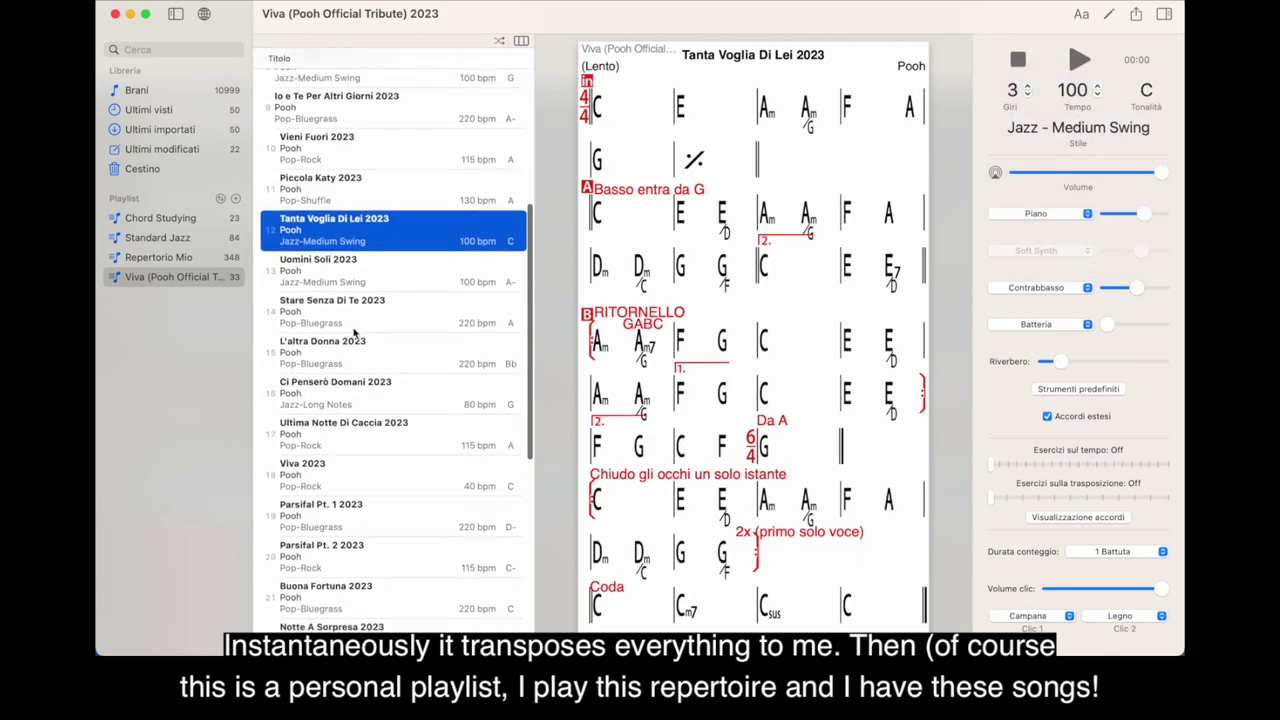
pyautogui.scroll(-5, 353, 333)
pyautogui.scroll(10, 353, 333)
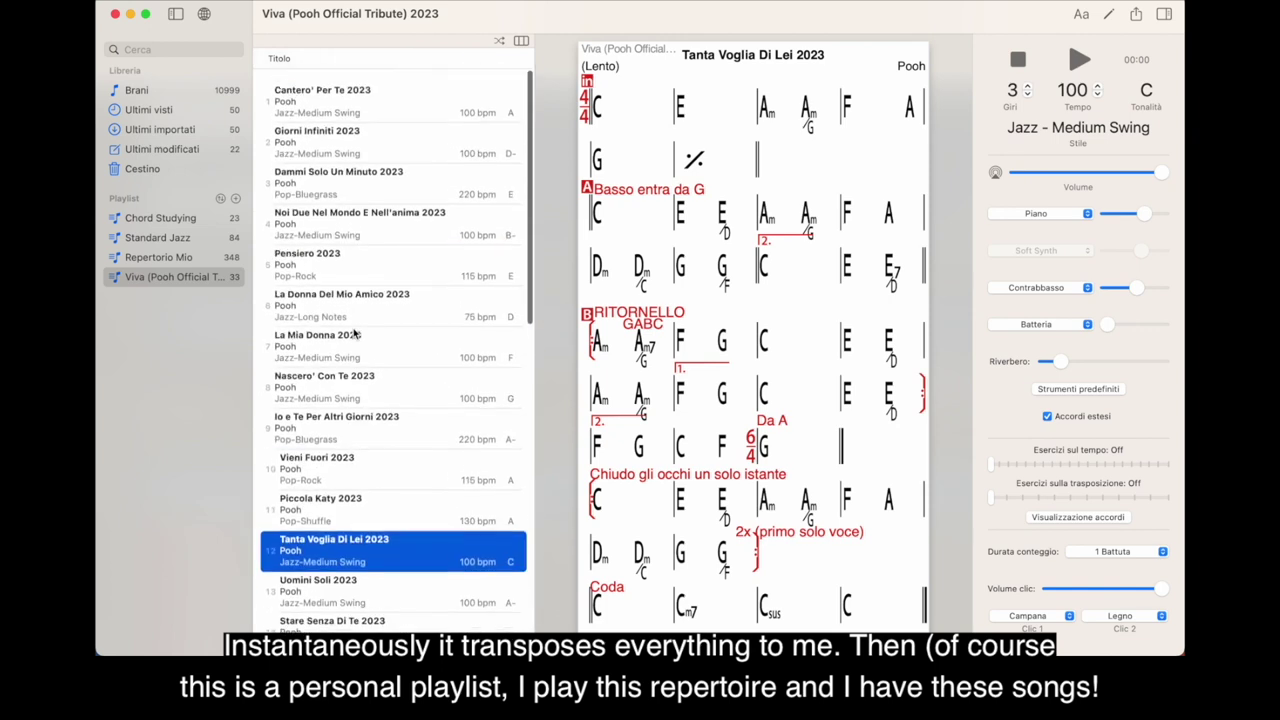
pyautogui.click(186, 260)
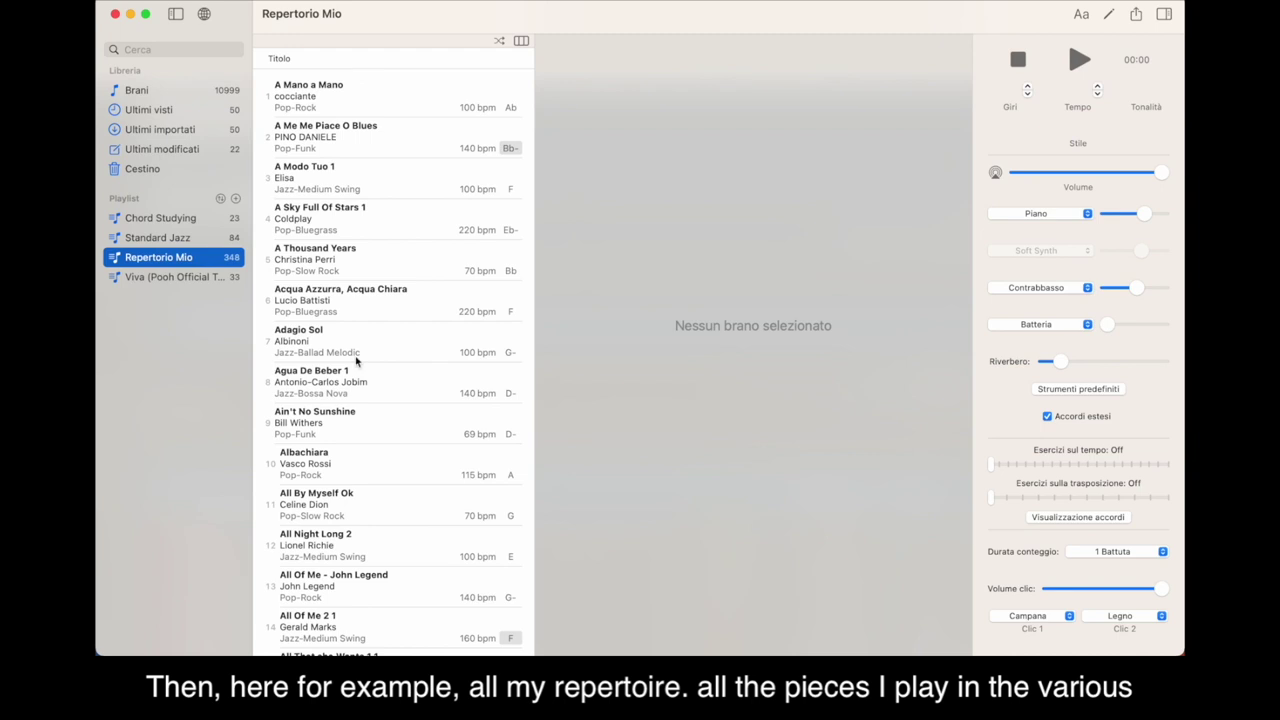
pyautogui.scroll(-10, 356, 362)
pyautogui.scroll(-15, 356, 361)
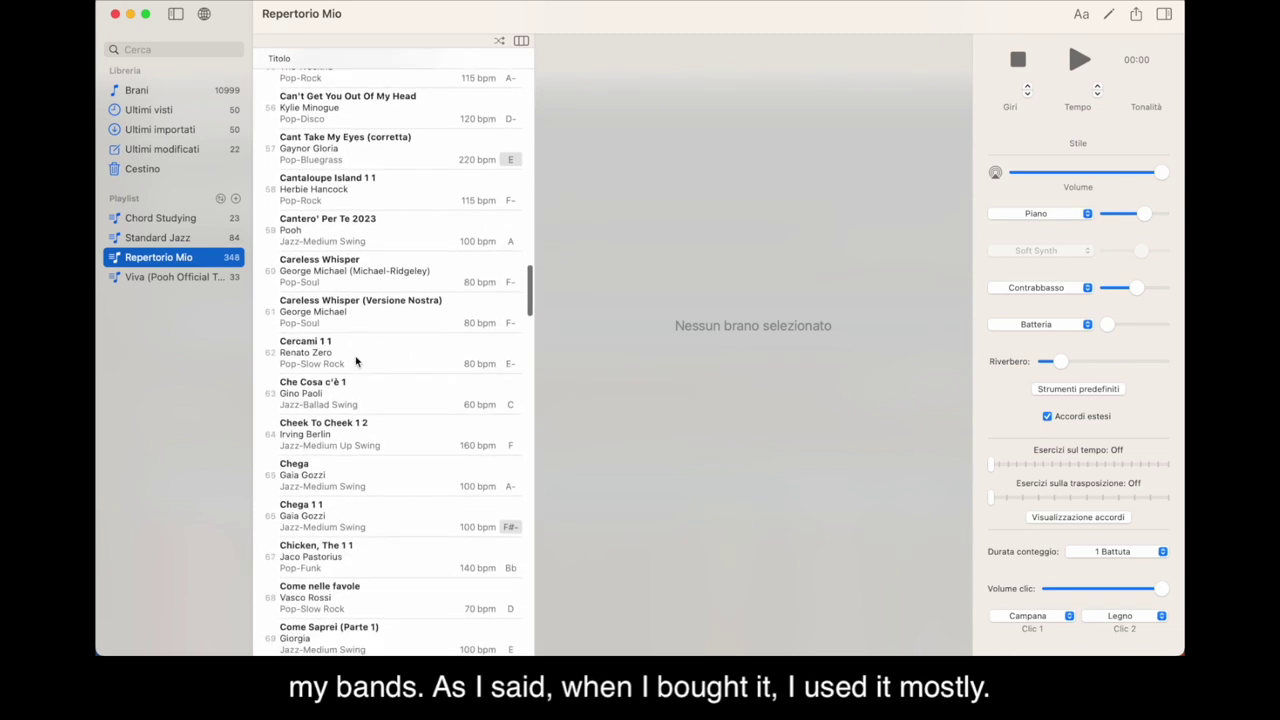
# Open the Standard Jazz playlist and look through its songs
pyautogui.click(241, 257)
pyautogui.click(197, 238)
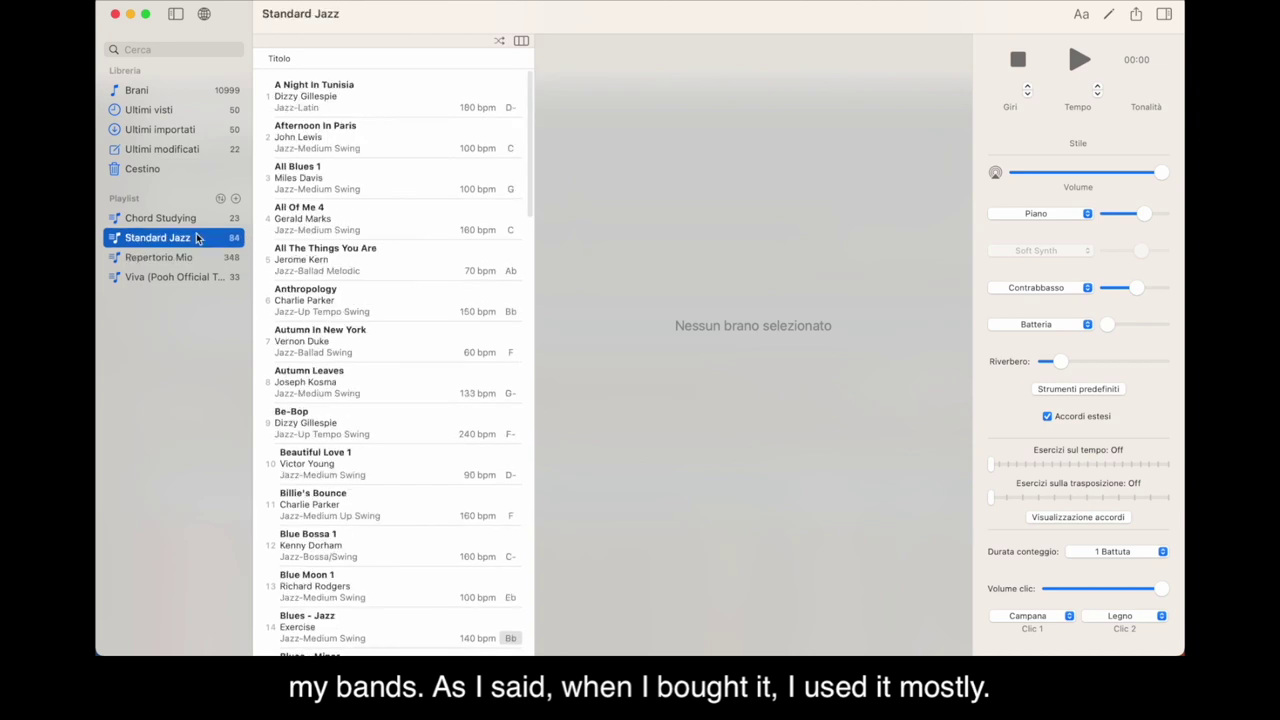
pyautogui.scroll(-5, 386, 237)
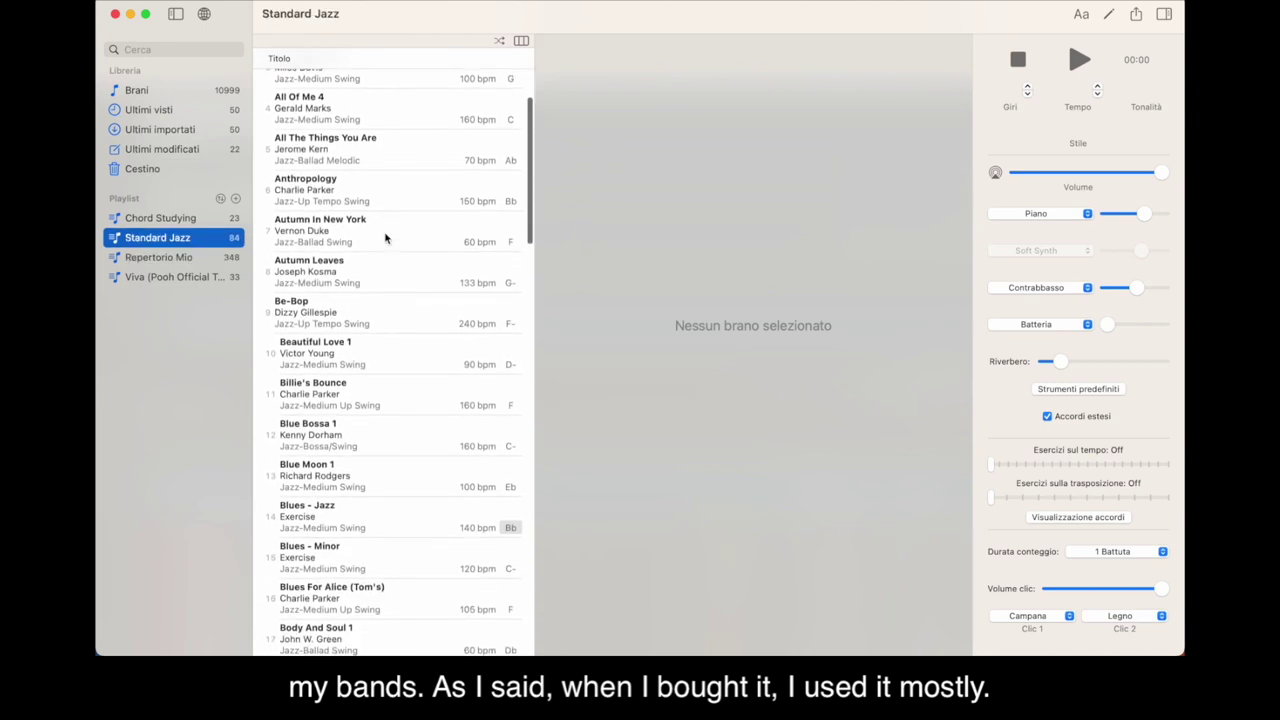
pyautogui.scroll(-2, 386, 237)
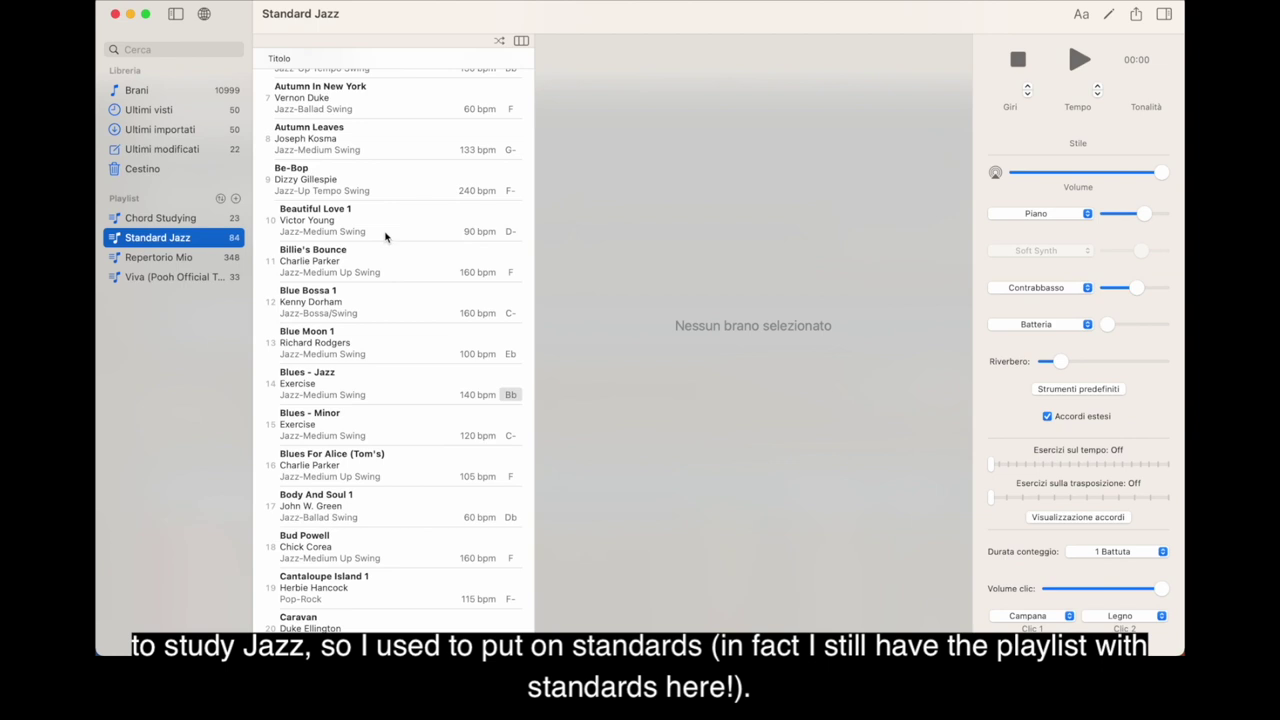
# Find Just Friends in the Standard Jazz playlist and open its chord chart
pyautogui.scroll(-1, 386, 237)
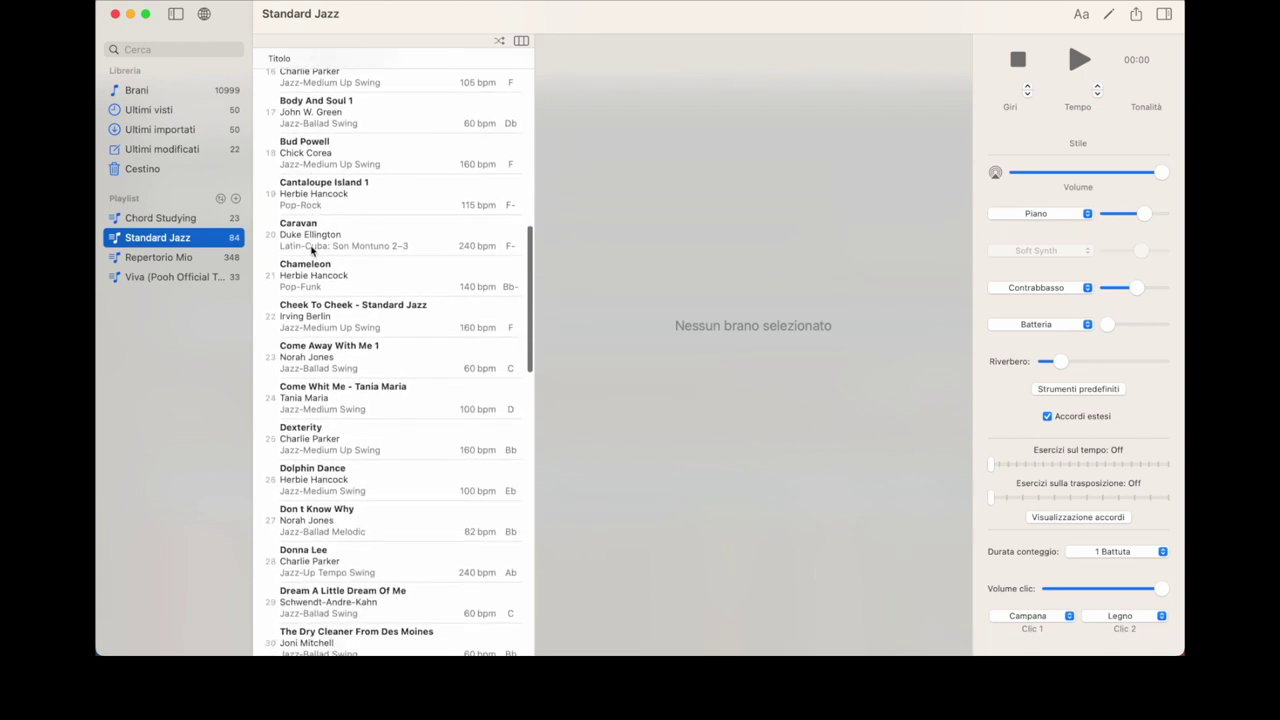
pyautogui.scroll(-1, 312, 250)
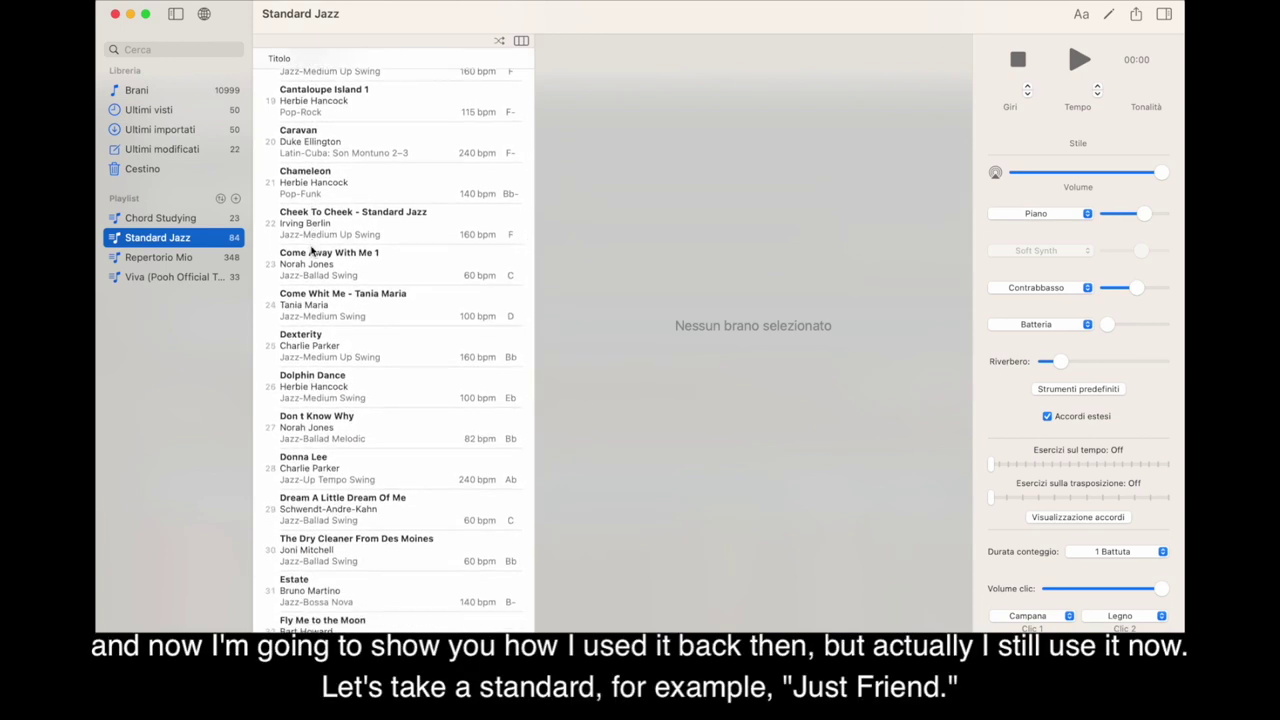
pyautogui.scroll(-10, 312, 250)
pyautogui.scroll(-6, 312, 250)
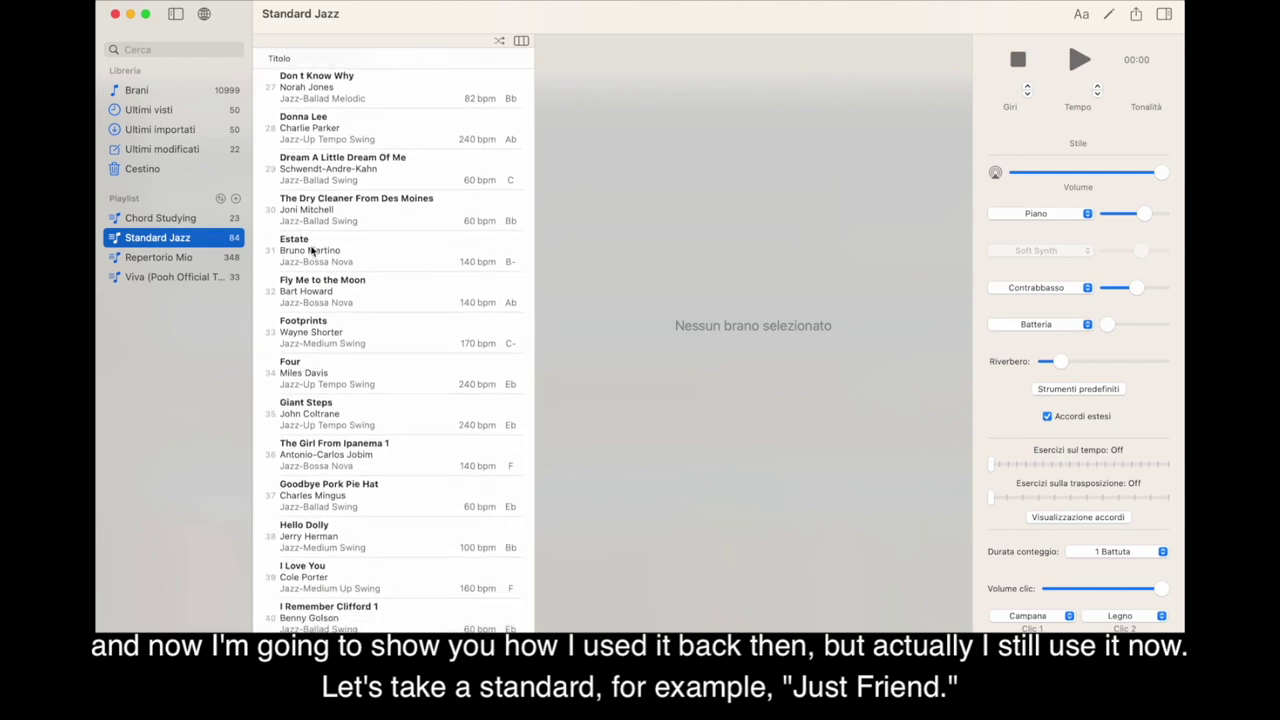
pyautogui.scroll(-12, 453, 325)
pyautogui.scroll(-14, 453, 325)
pyautogui.scroll(-3, 453, 325)
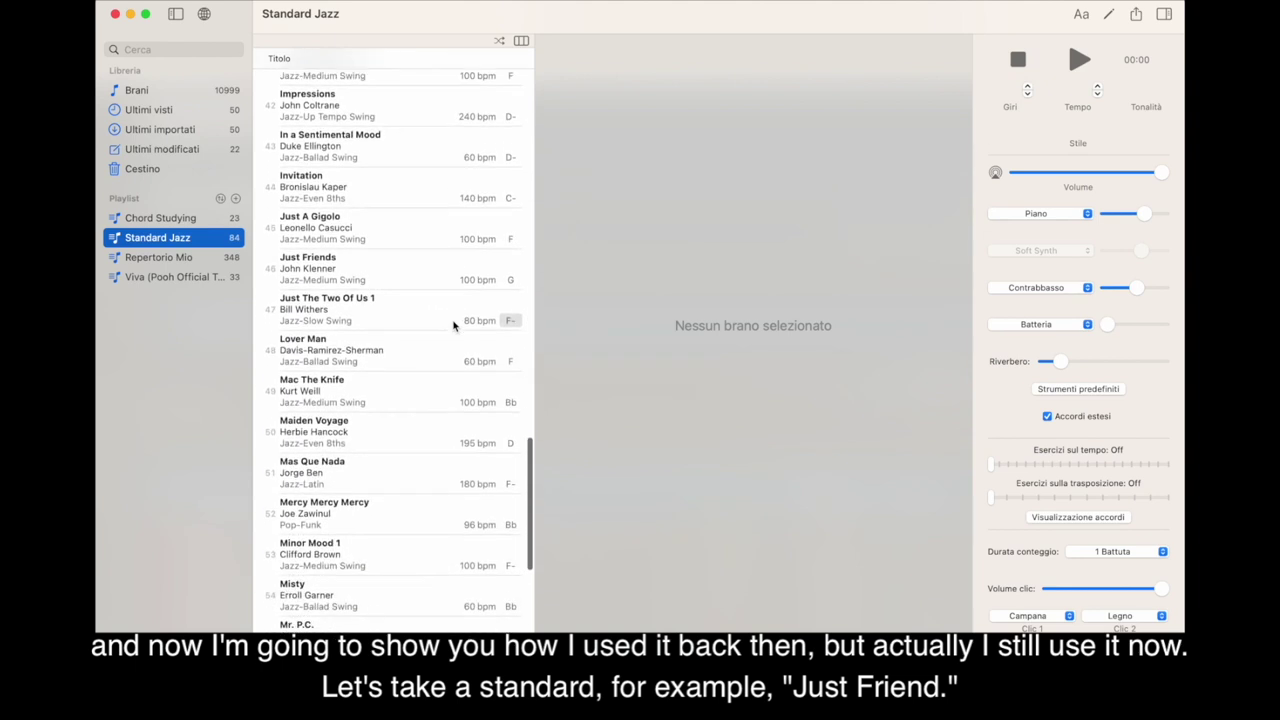
pyautogui.click(344, 276)
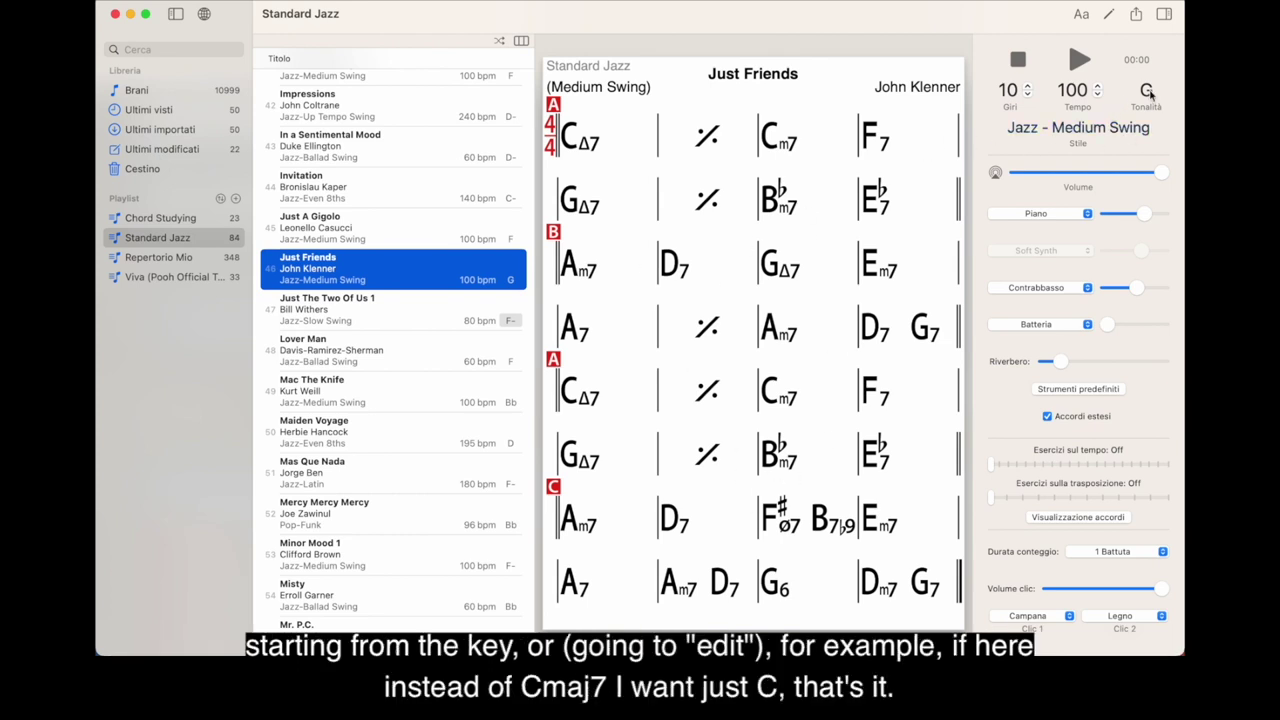
# Open the Just Friends chart for editing and change the first bar's chord to Cadd9
pyautogui.click(1108, 14)
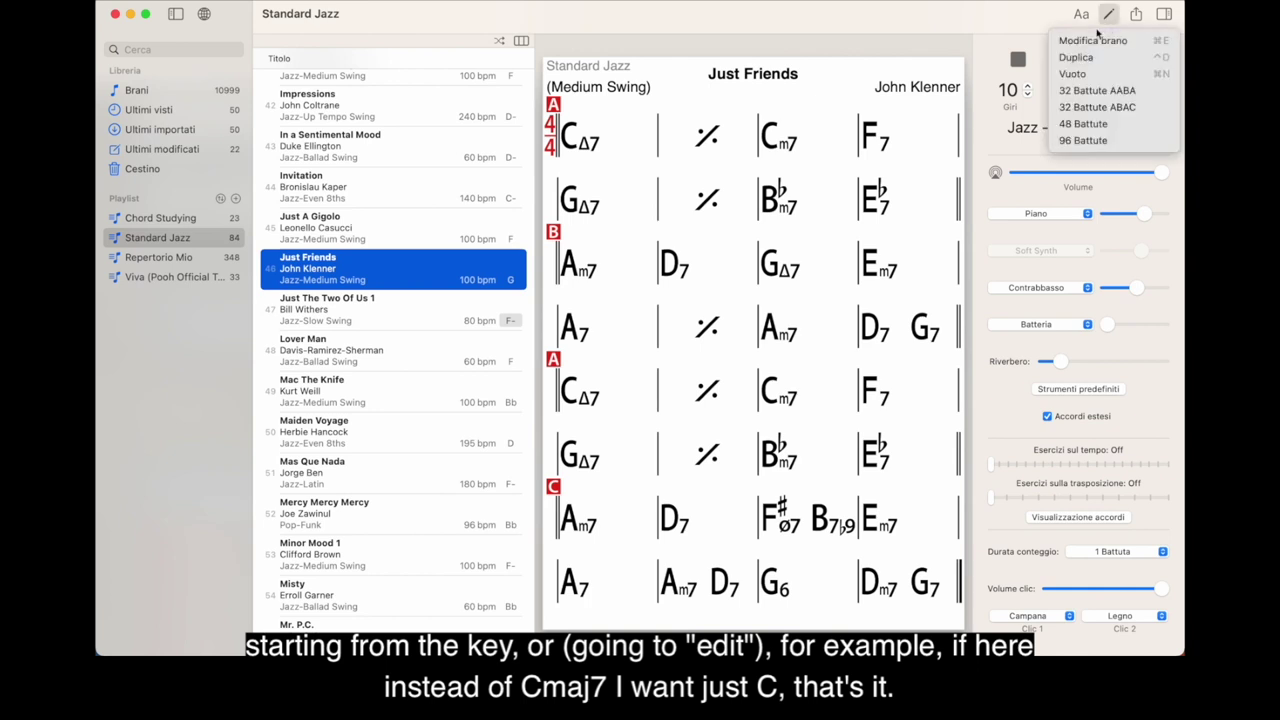
pyautogui.click(1110, 39)
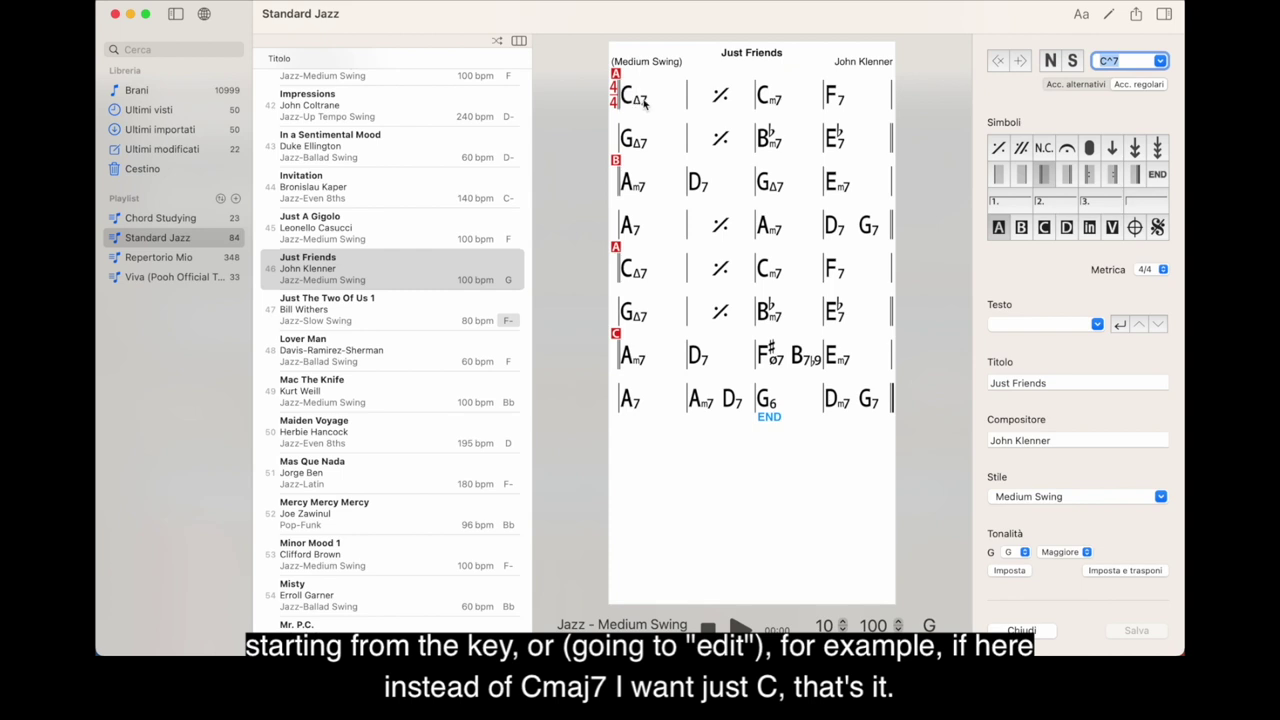
pyautogui.write('C')
pyautogui.click(1160, 63)
pyautogui.scroll(-6, 1120, 270)
pyautogui.scroll(6, 1120, 265)
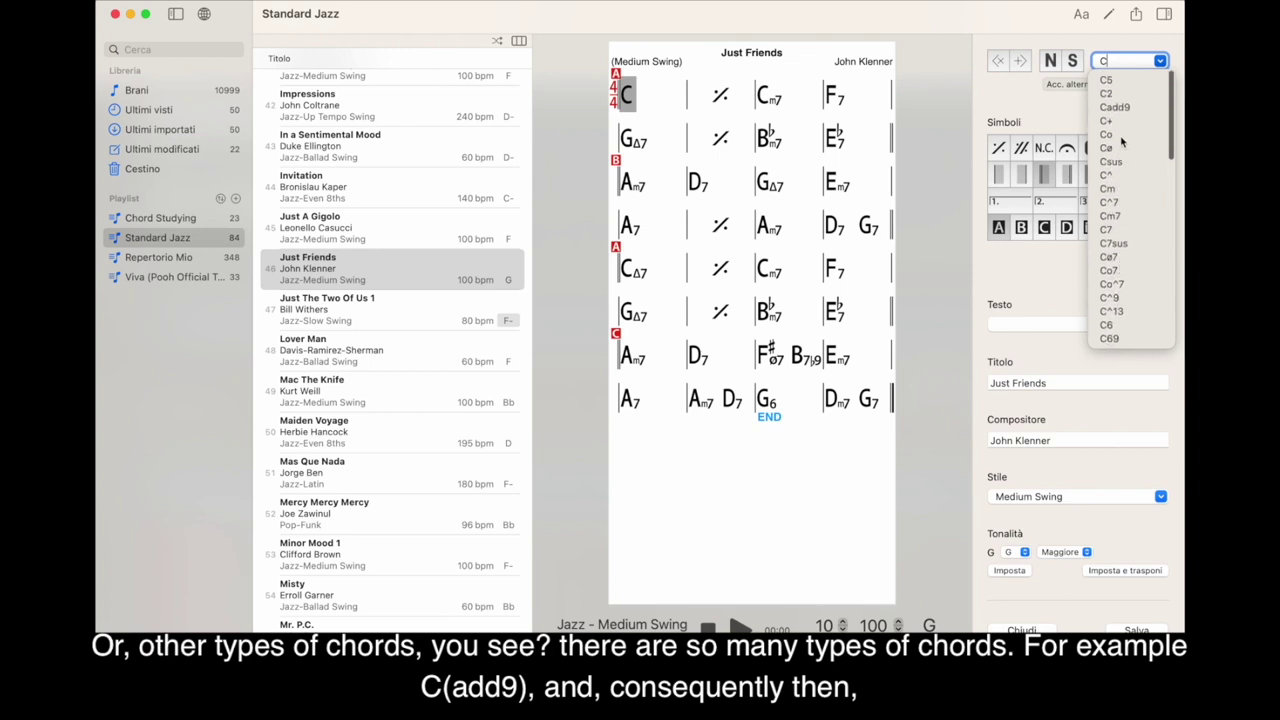
pyautogui.click(1132, 108)
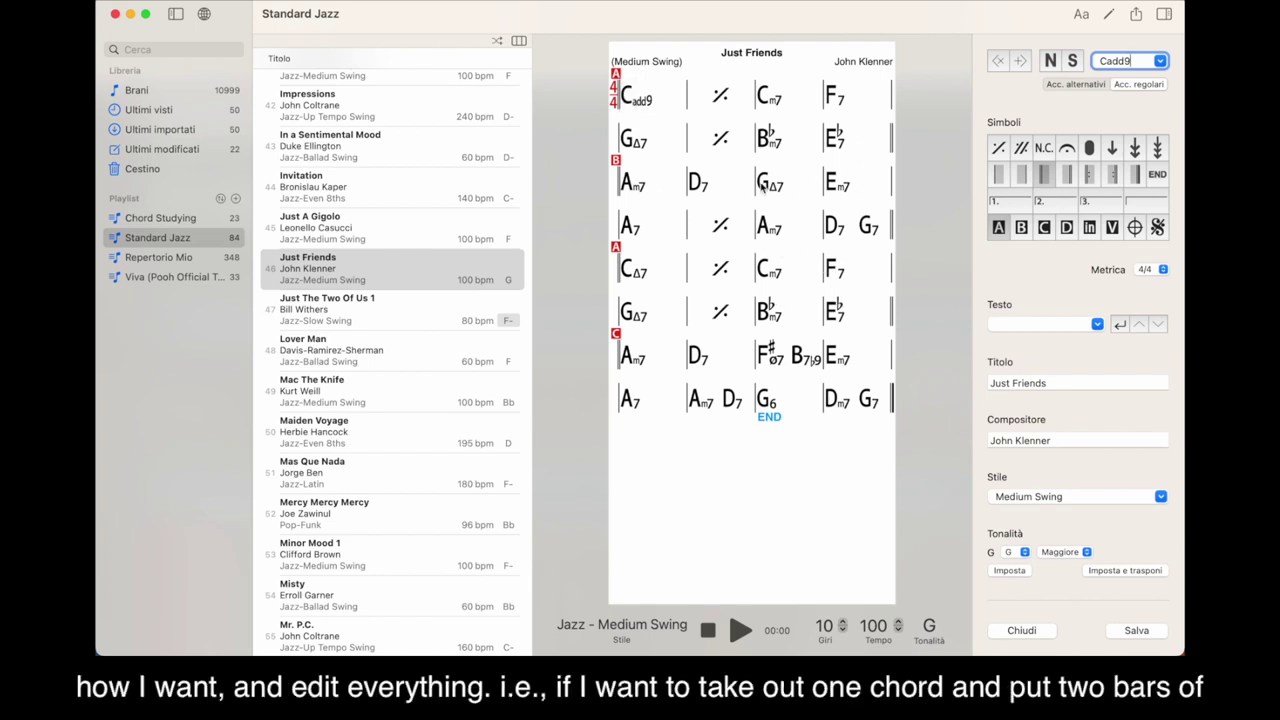
# Replace the chord in the second bar of section C with the one-bar repeat sign
pyautogui.click(701, 366)
pyautogui.press('BackSpace')
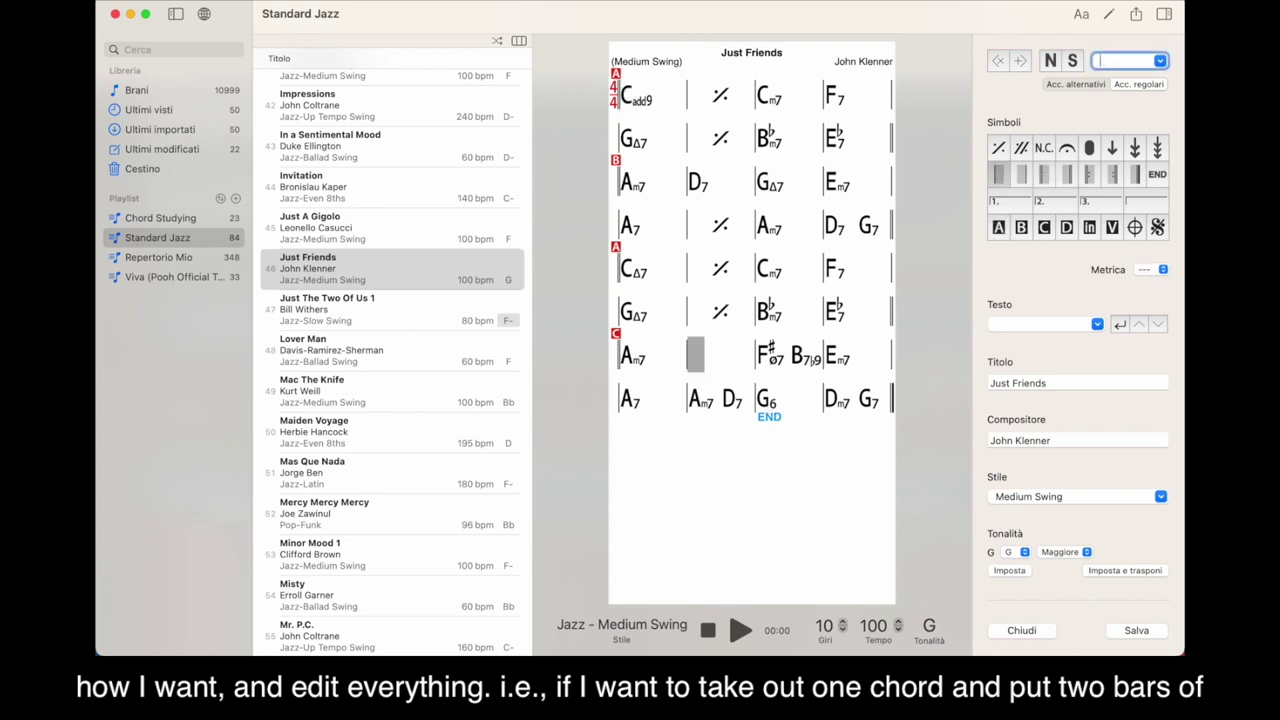
pyautogui.click(998, 147)
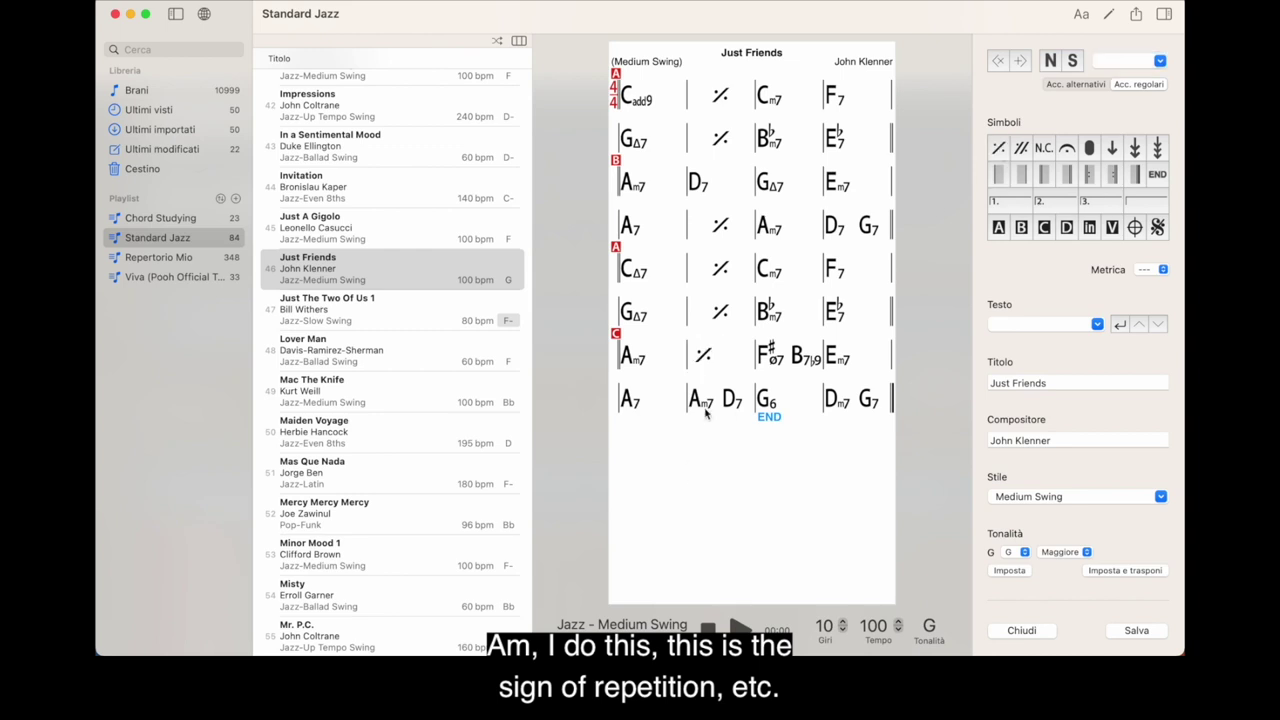
# Replace the repeat sign in section C's second bar with D7, then save the chart and close the editor
pyautogui.click(704, 363)
pyautogui.press('BackSpace')
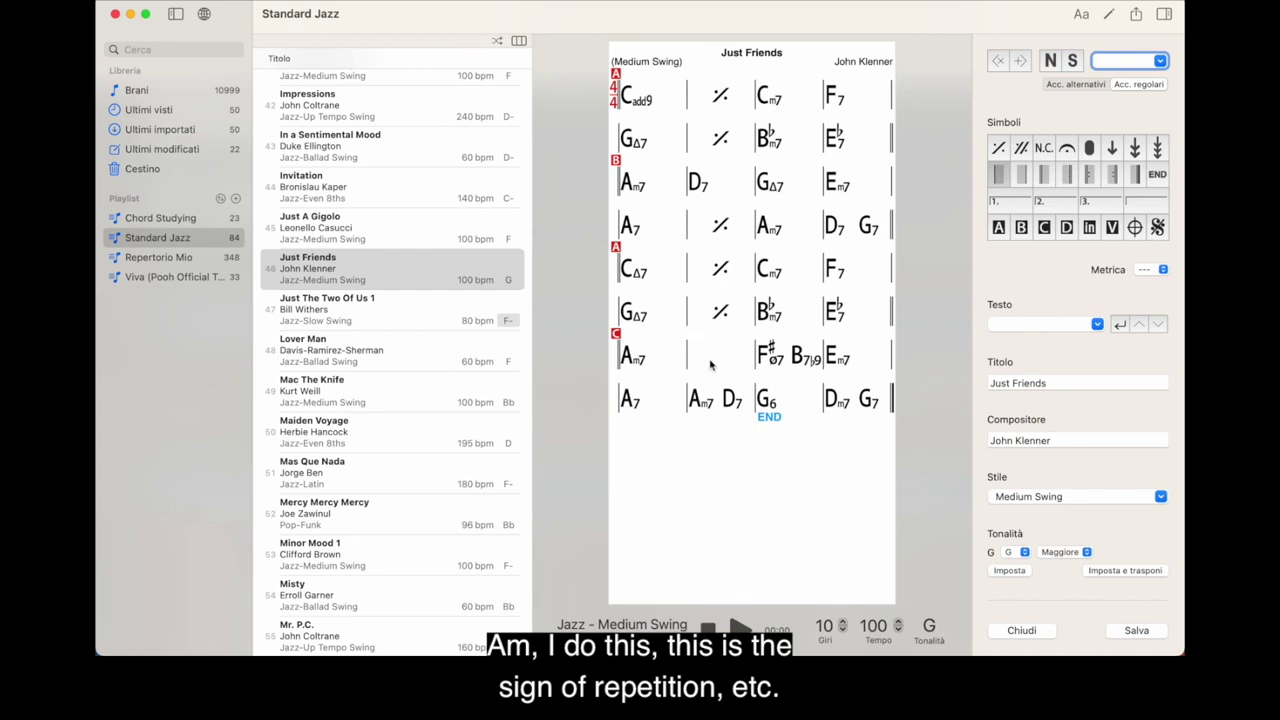
pyautogui.write('D7')
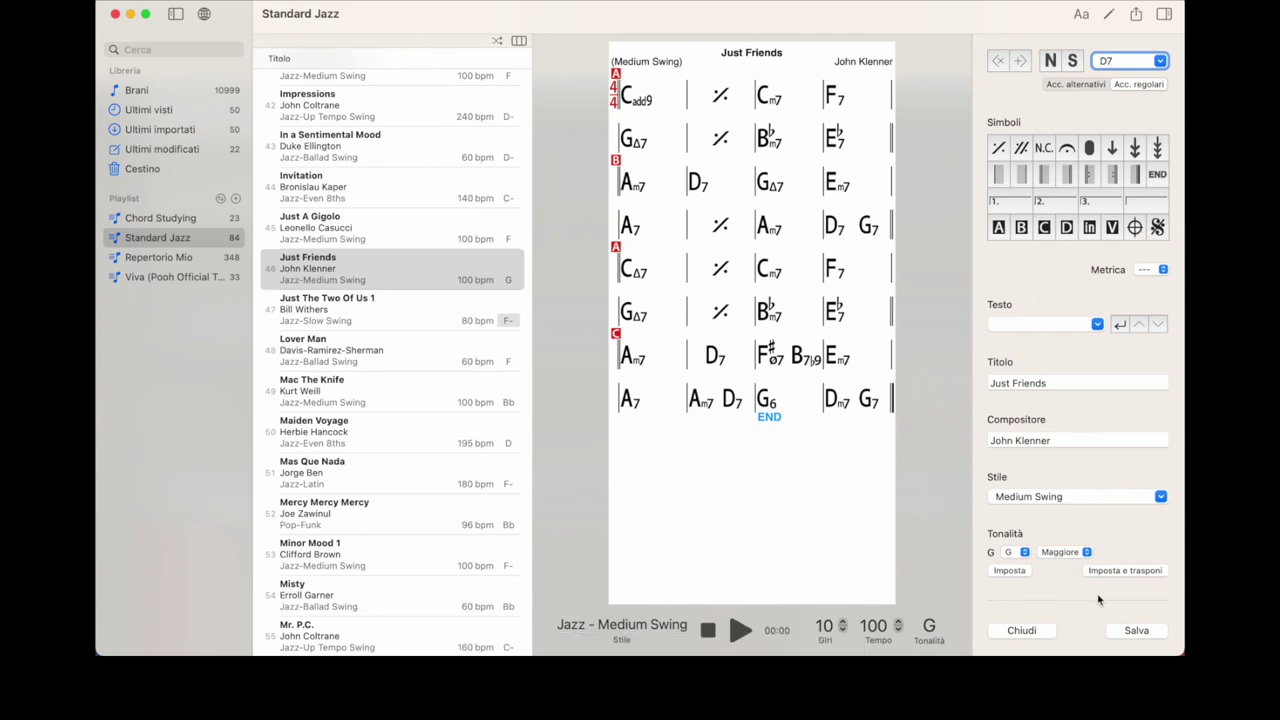
pyautogui.click(1136, 631)
pyautogui.click(1046, 630)
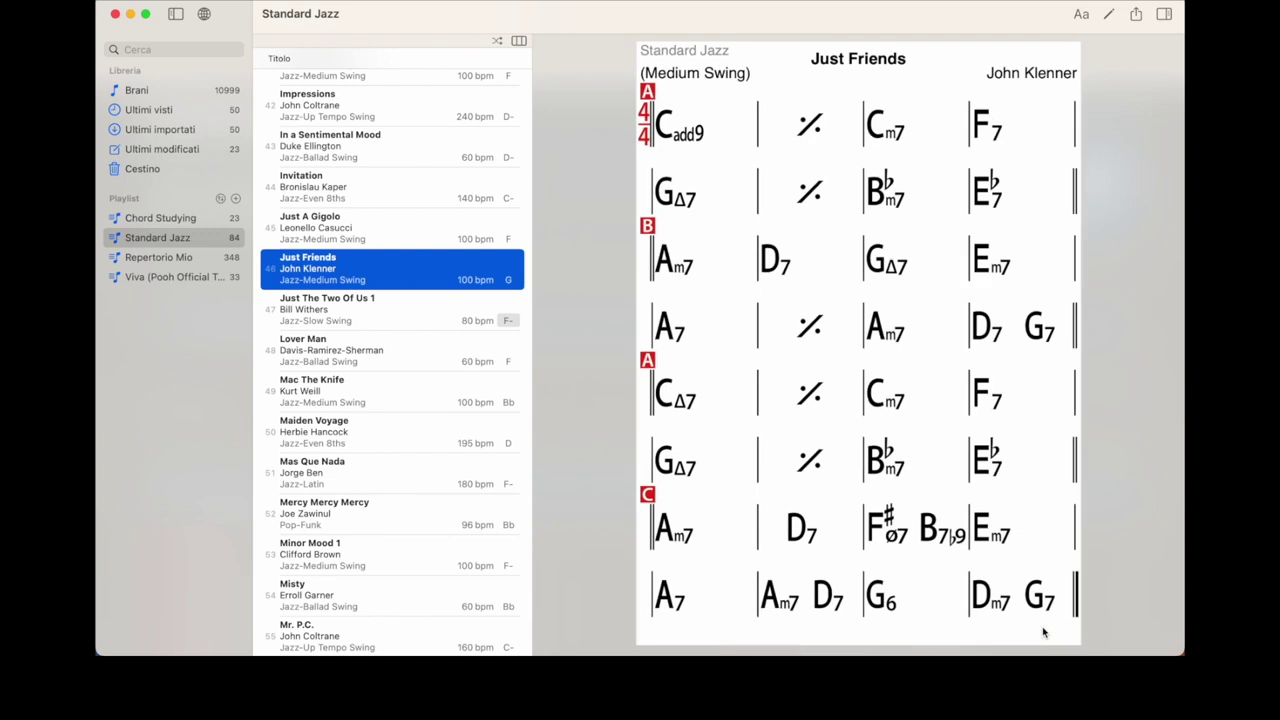
# Change the playback style of Just Friends to Jazz Medium Up Swing
pyautogui.click(1096, 129)
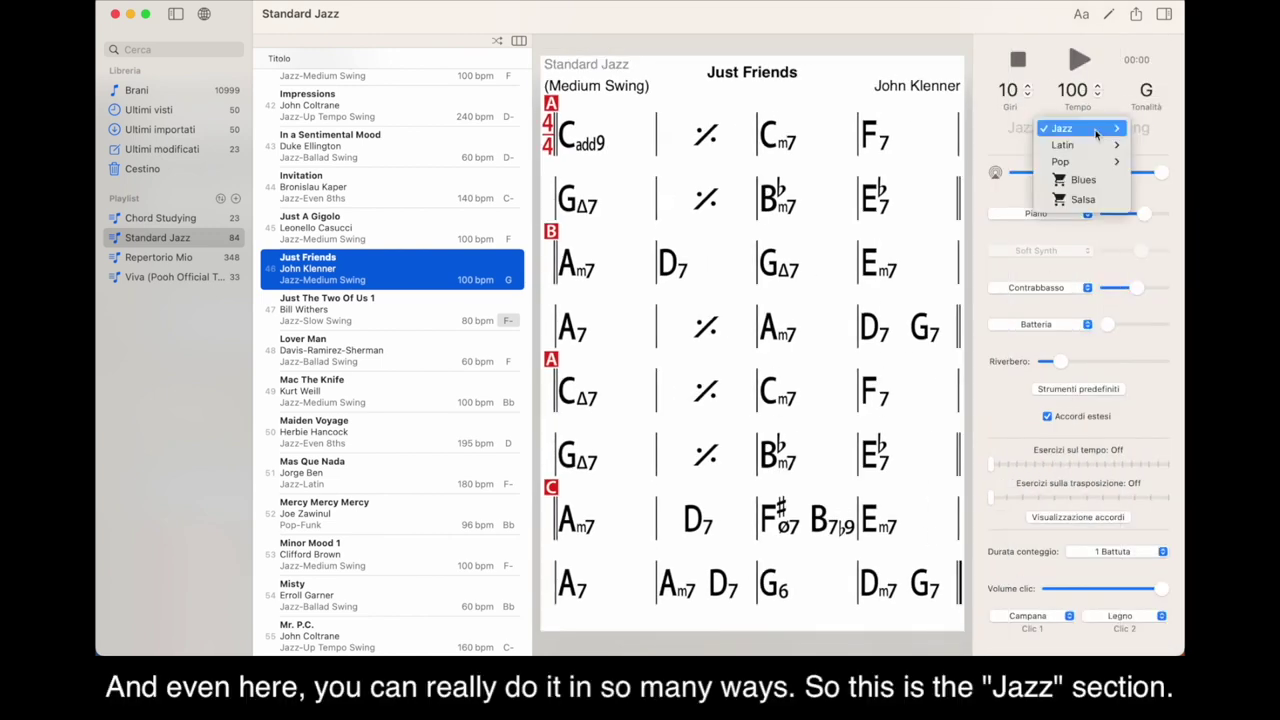
pyautogui.moveTo(1058, 135)
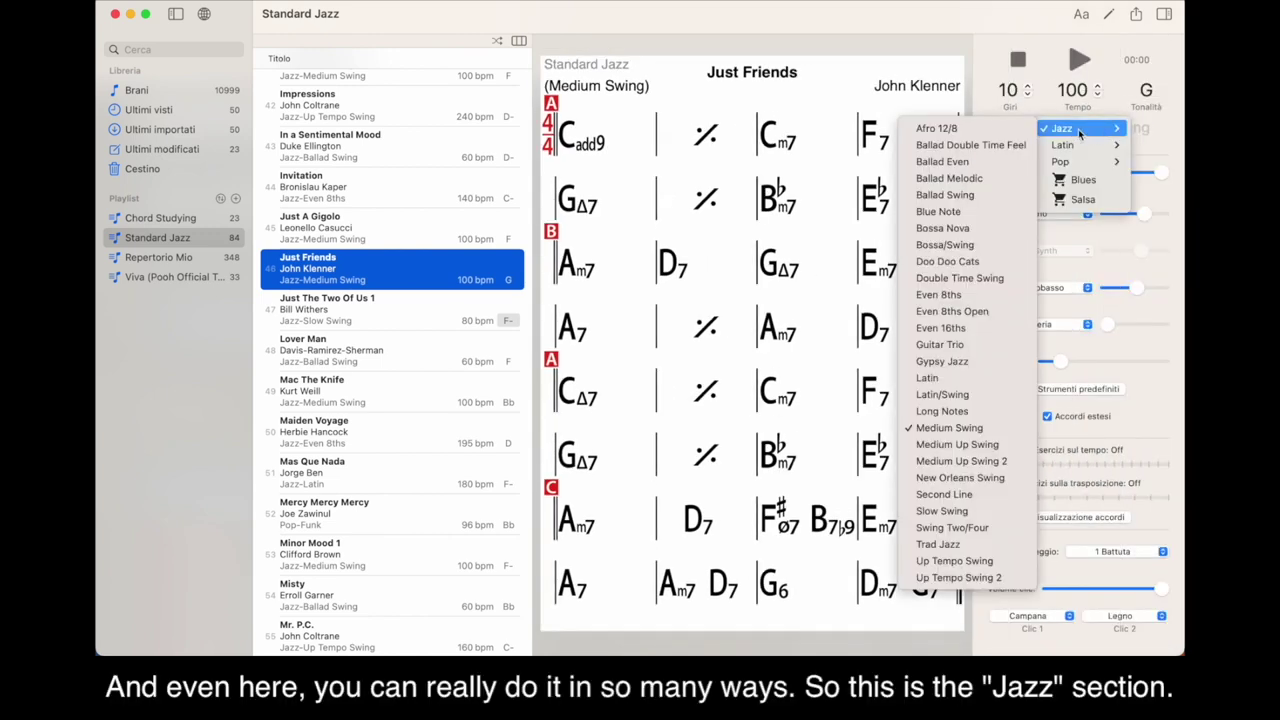
pyautogui.click(998, 450)
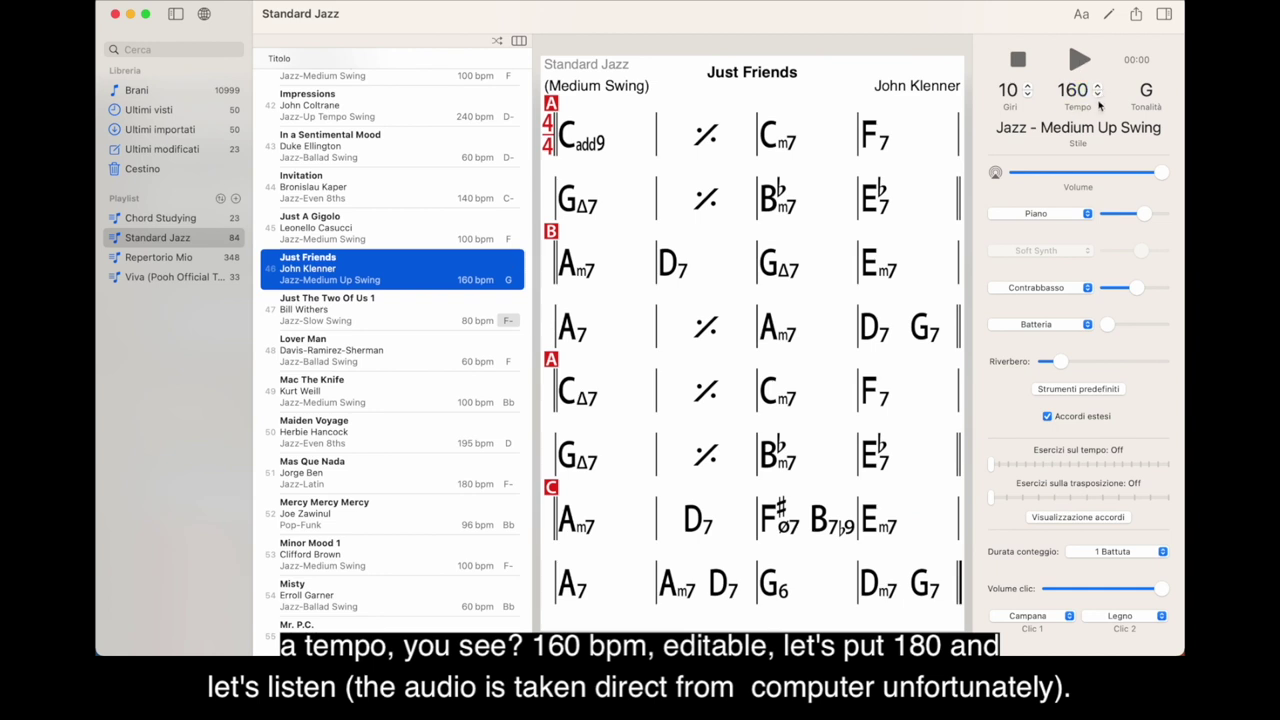
# Set the tempo to 180 bpm and start playing the song
pyautogui.moveTo(1099, 86); pyautogui.dragTo(1099, 86)
pyautogui.click(1099, 94)
pyautogui.click(1099, 94)
pyautogui.click(1080, 62)
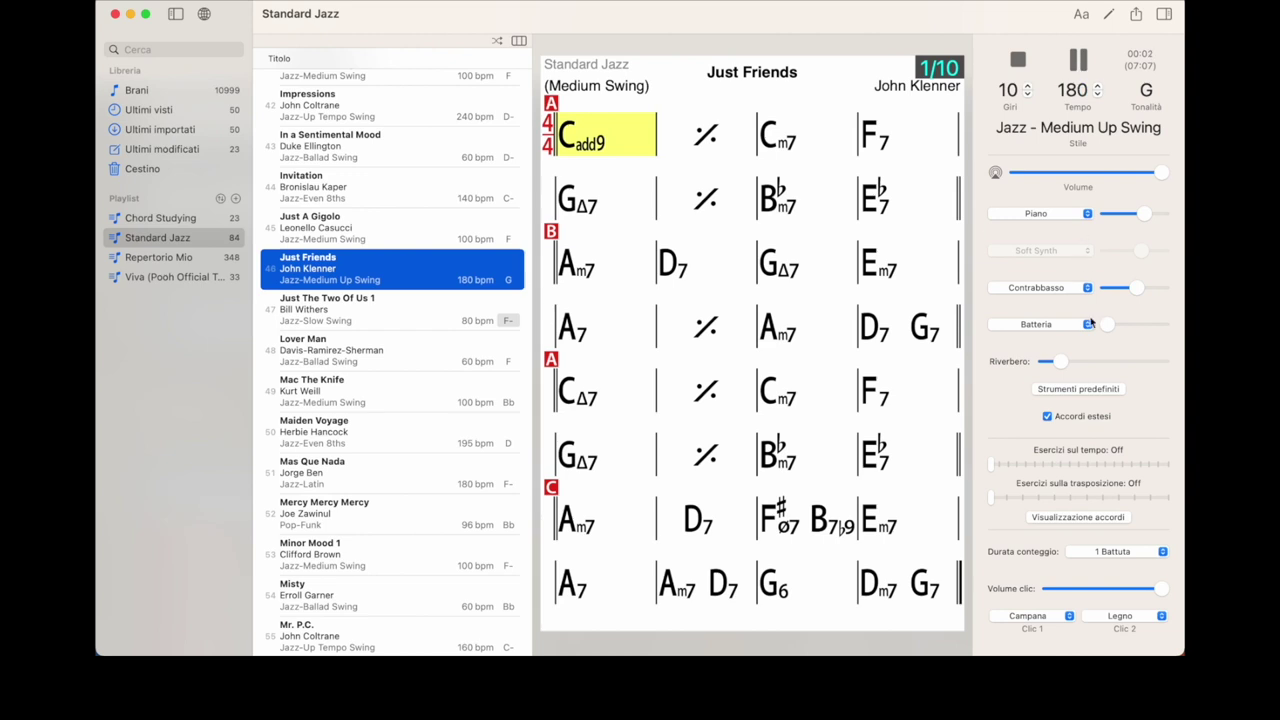
# Raise the drums to full volume with slightly less reverb, and switch extended chords off and back on
pyautogui.moveTo(1108, 325); pyautogui.dragTo(1174, 335)
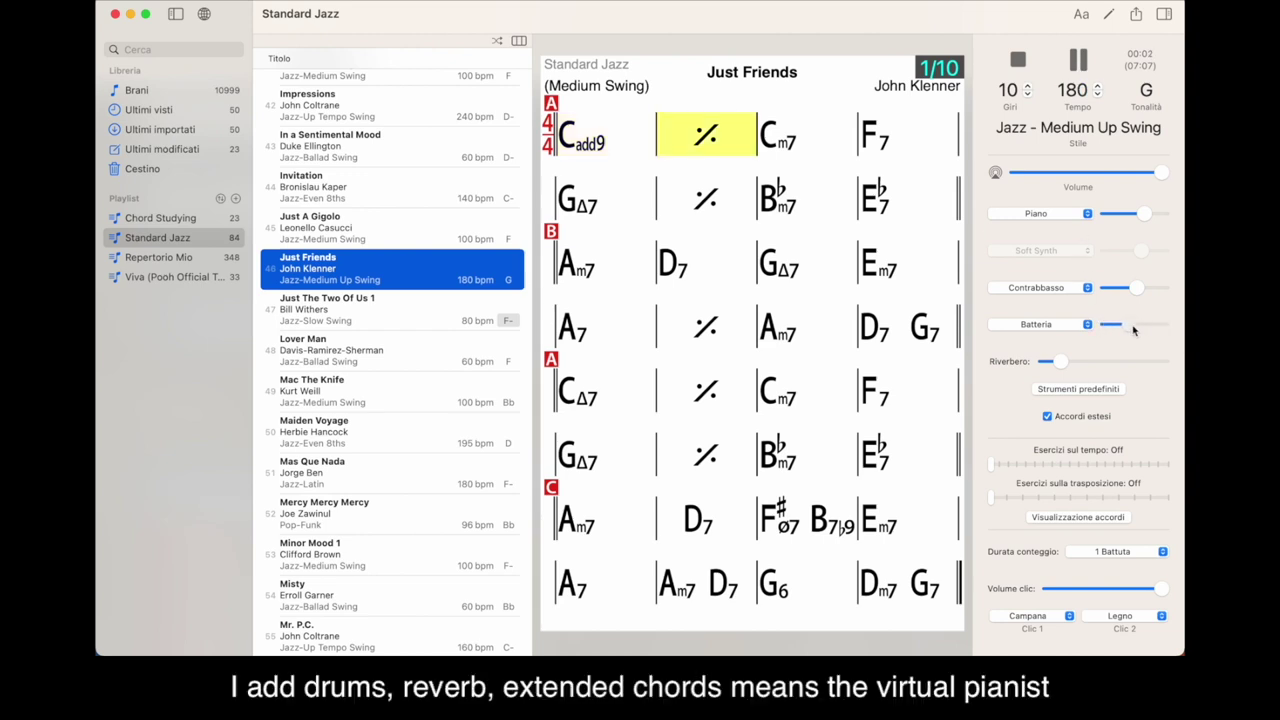
pyautogui.moveTo(1063, 361)
pyautogui.mouseDown()
pyautogui.moveTo(1150, 363)
pyautogui.moveTo(1044, 372)
pyautogui.moveTo(1058, 374)
pyautogui.mouseUp()
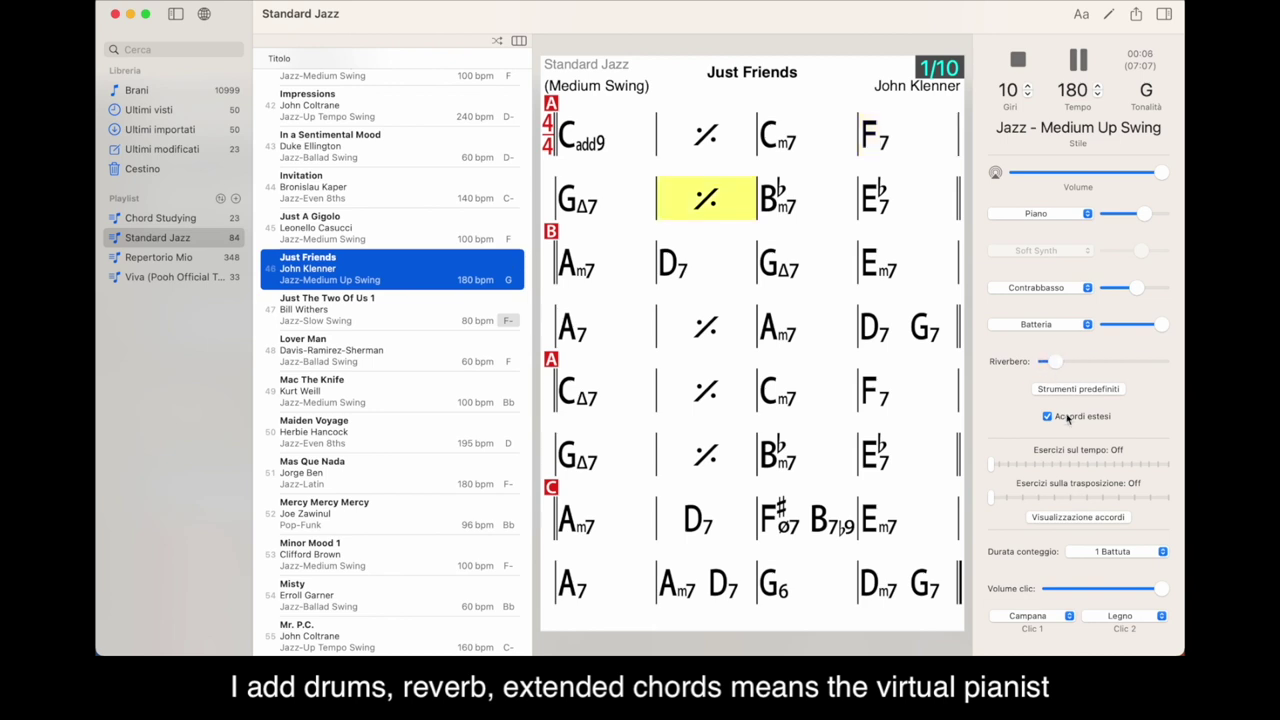
pyautogui.click(1047, 416)
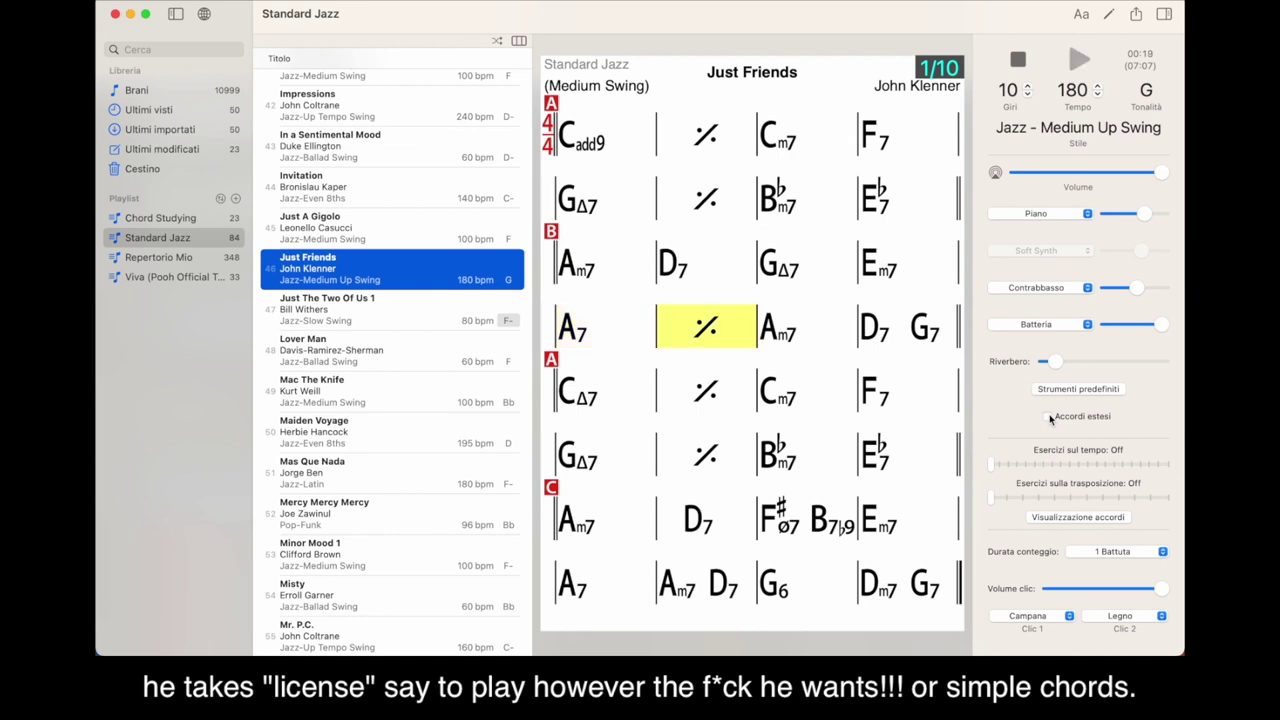
pyautogui.click(1047, 416)
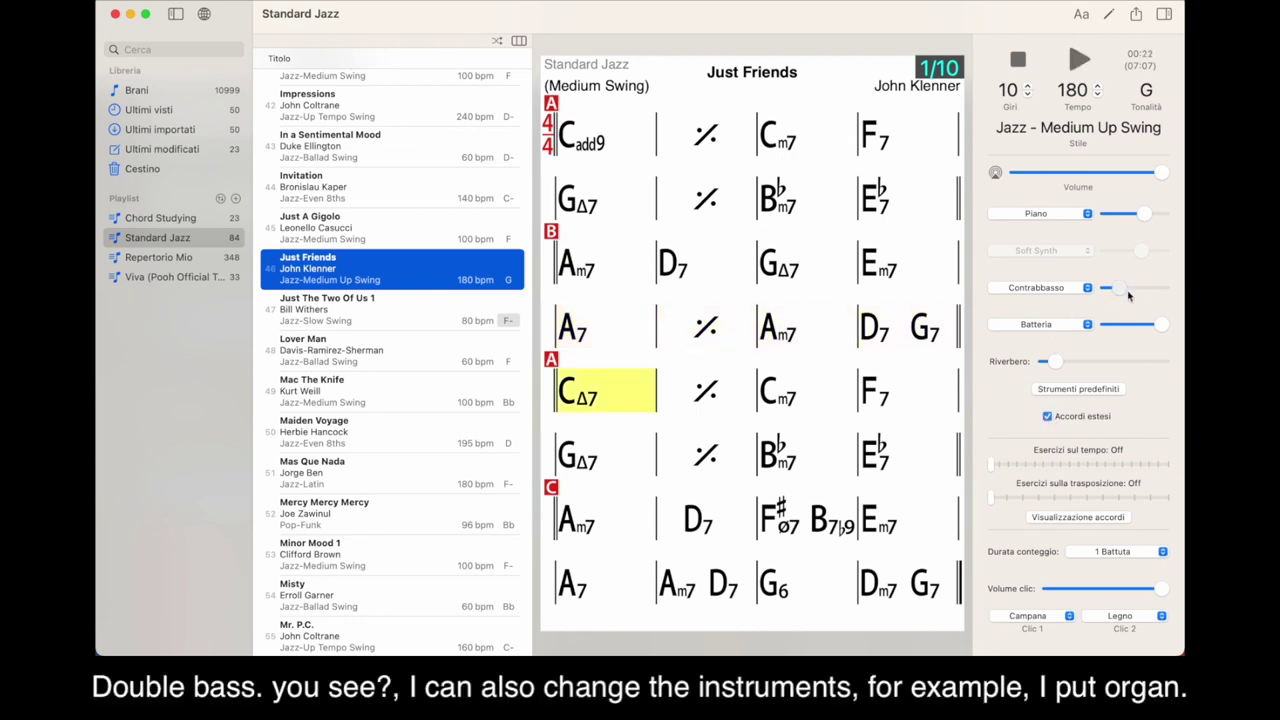
# Try the Organo Jazz and Rhodes 2 Tremolo sounds in place of the piano
pyautogui.click(1080, 215)
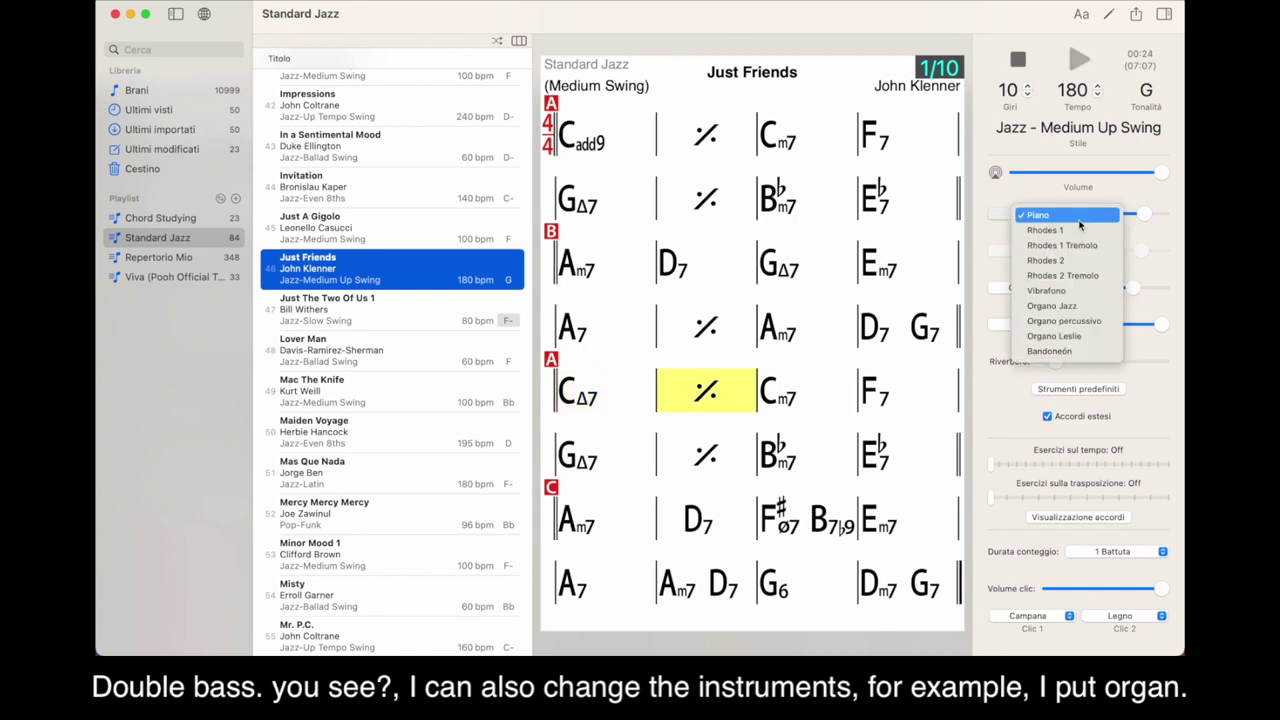
pyautogui.click(1066, 306)
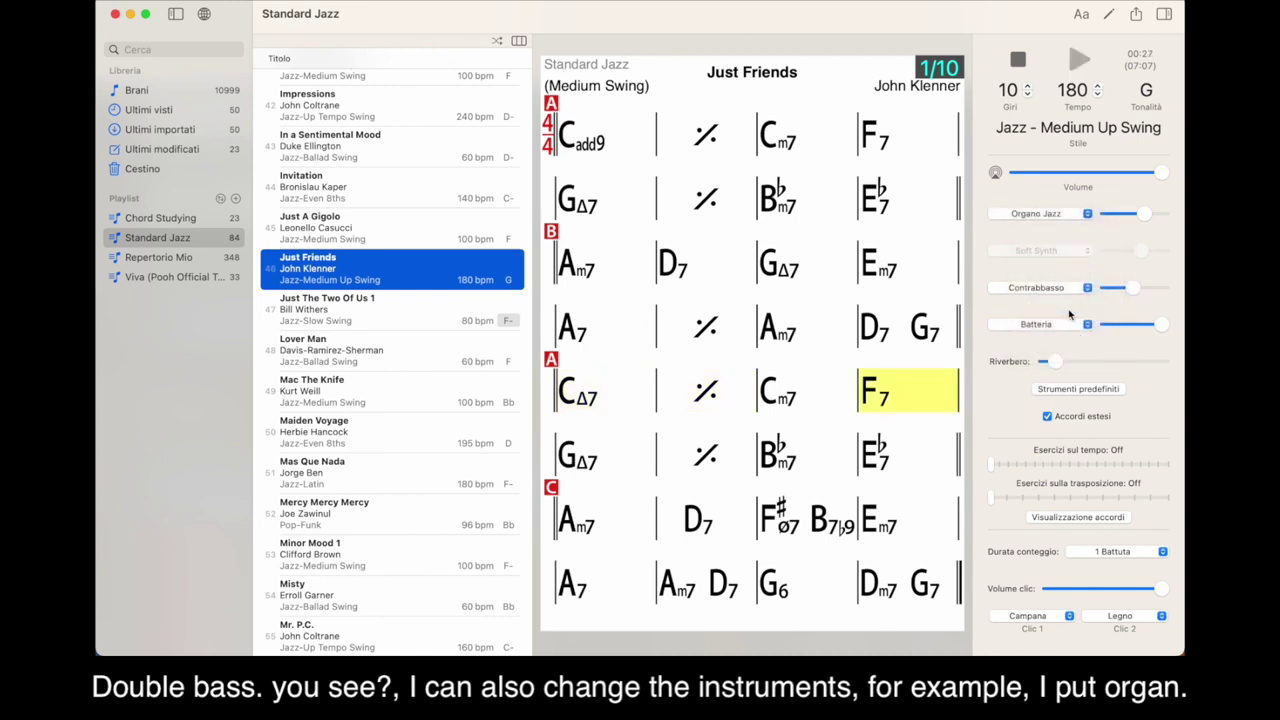
pyautogui.click(1085, 214)
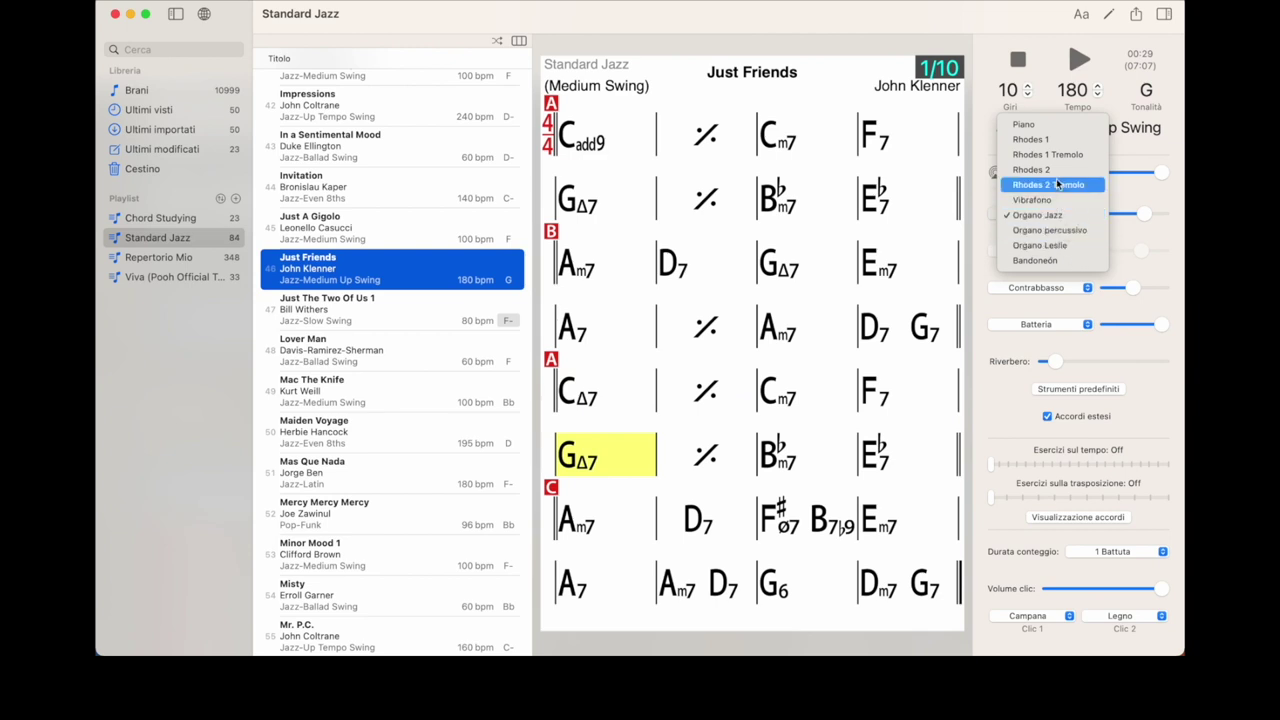
pyautogui.click(1057, 184)
# Set the keyboard instrument to Rhodes 2 and replace the double bass with Basso fretless at full volume
pyautogui.click(1066, 214)
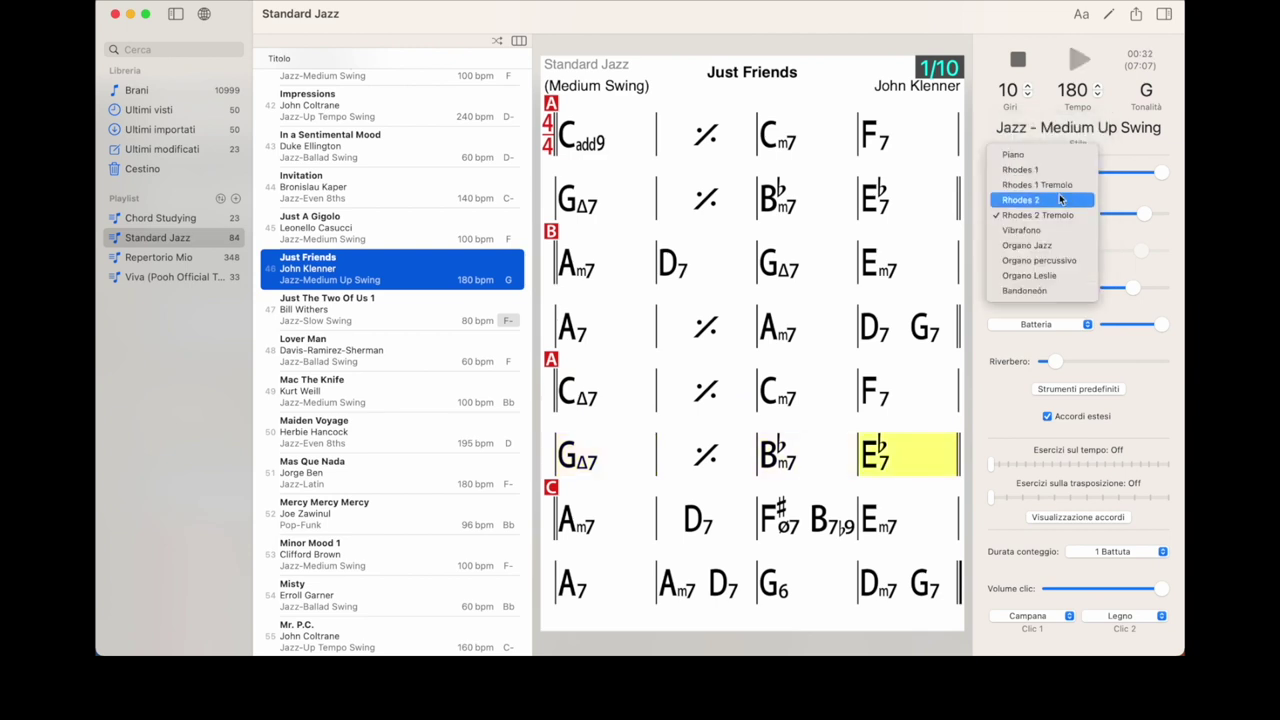
pyautogui.click(1061, 200)
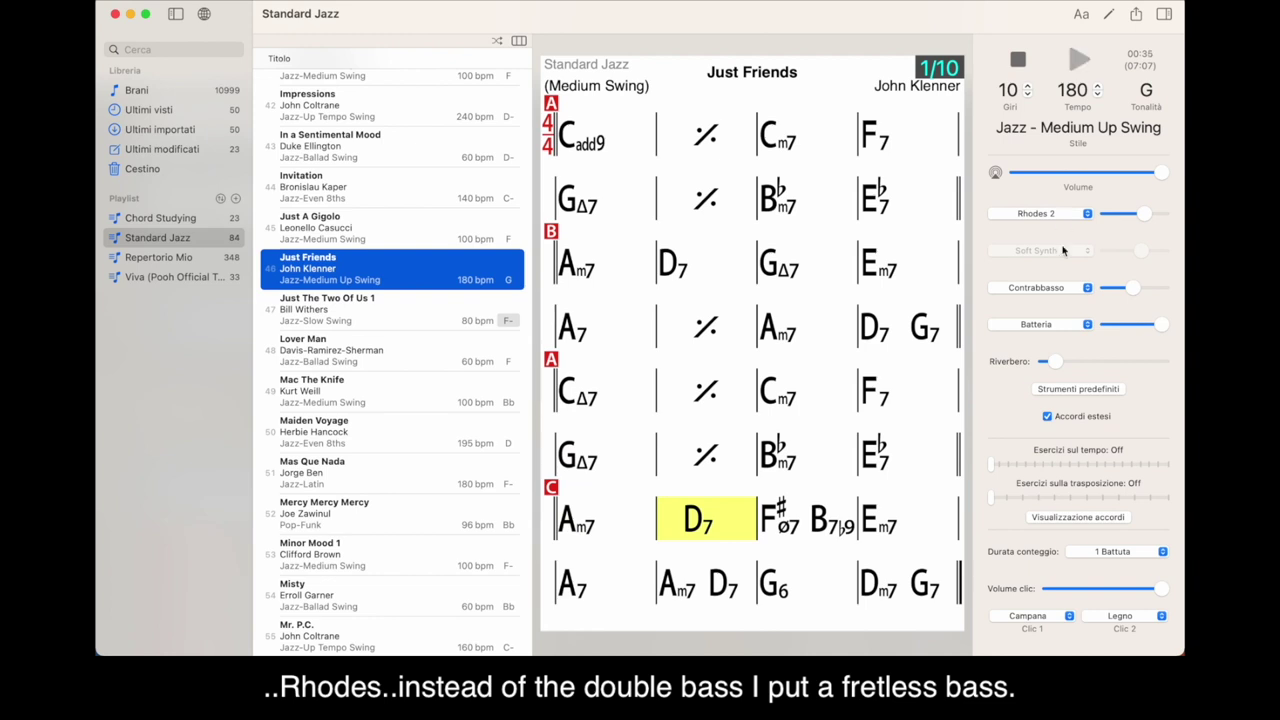
pyautogui.click(1063, 288)
pyautogui.click(1056, 318)
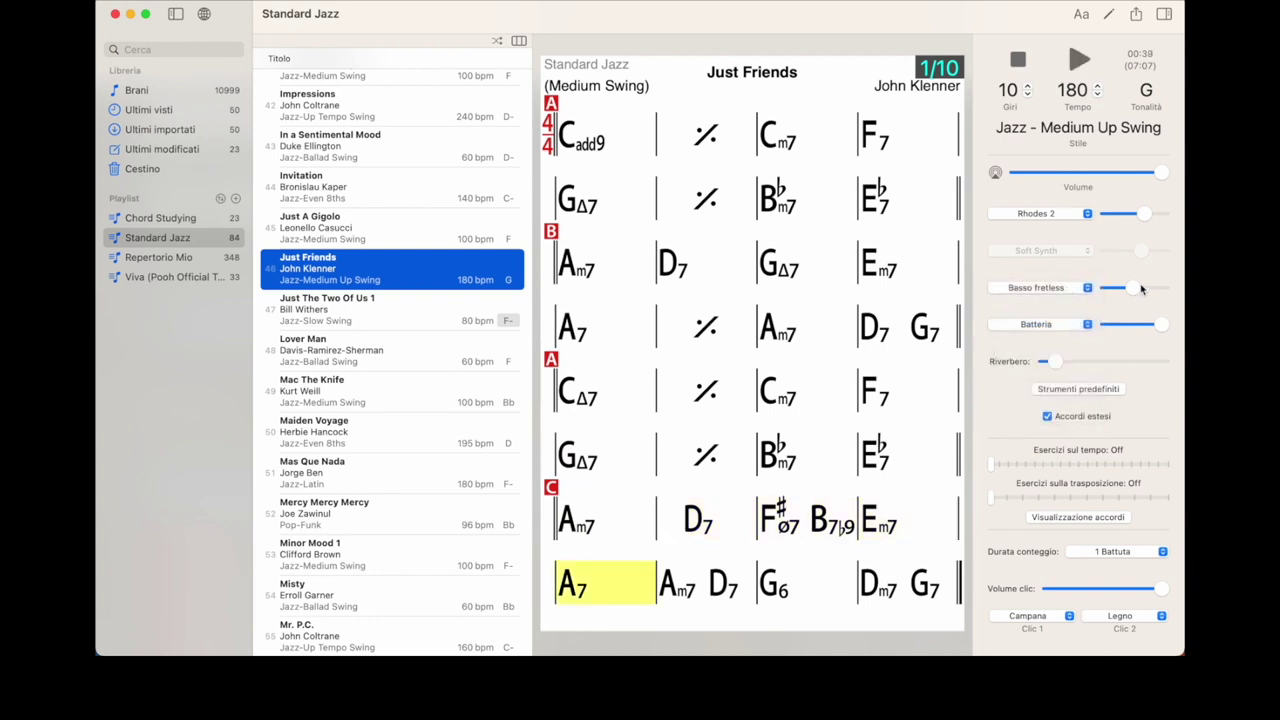
pyautogui.moveTo(1131, 288); pyautogui.dragTo(1160, 288)
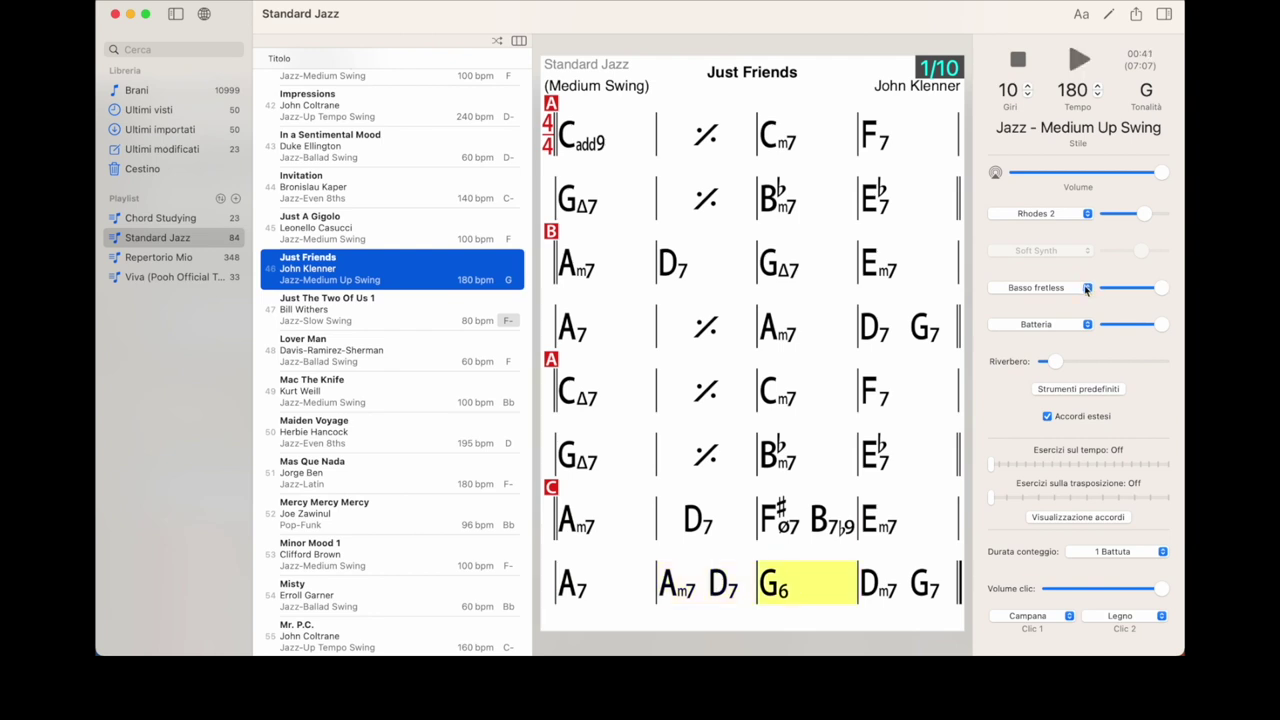
# Slow the tempo down to 127 bpm and stop the playback
pyautogui.click(1097, 94)
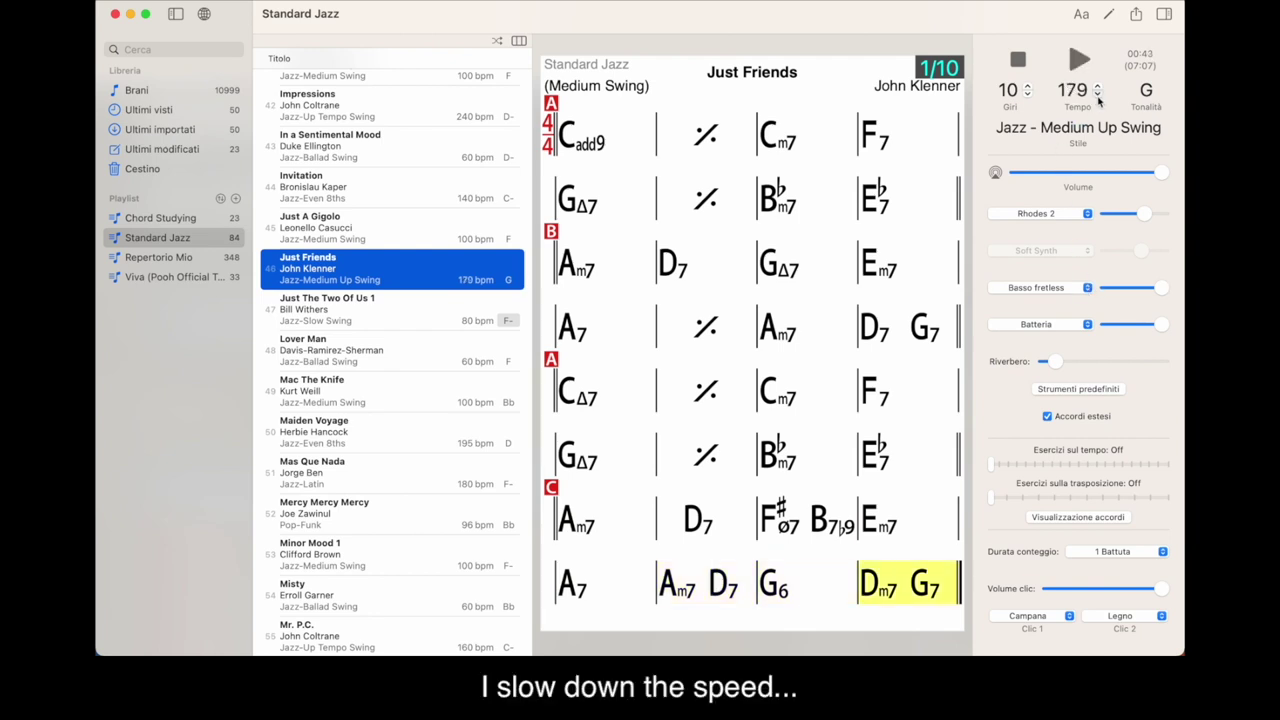
pyautogui.click(1097, 94)
pyautogui.click(1097, 94)
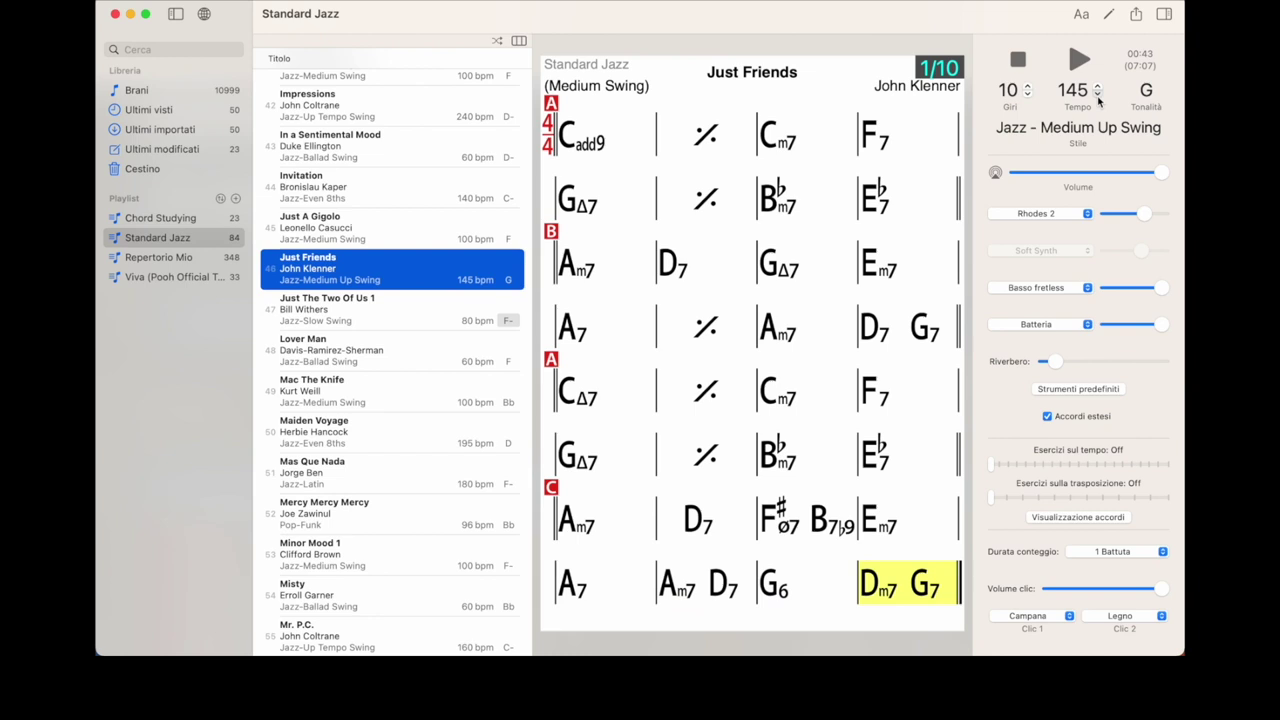
pyautogui.click(1097, 94)
pyautogui.click(1097, 94)
pyautogui.click(1097, 94)
pyautogui.click(1097, 94)
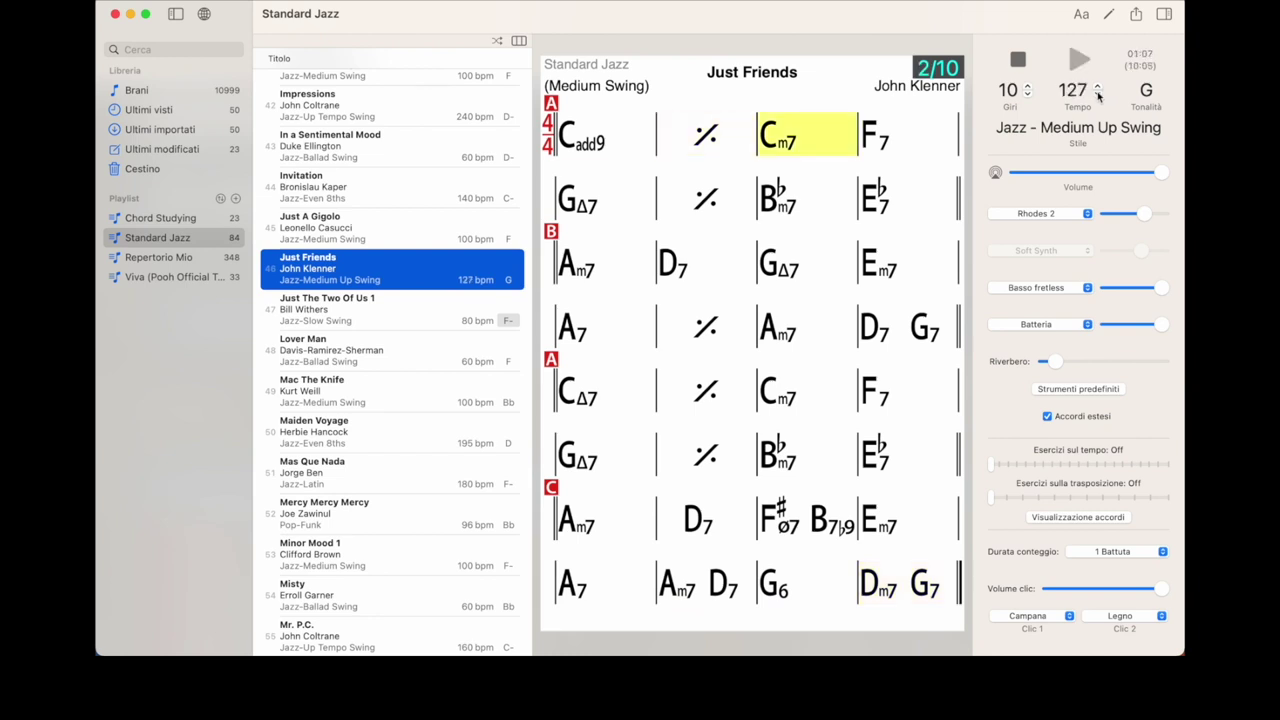
pyautogui.press('space')
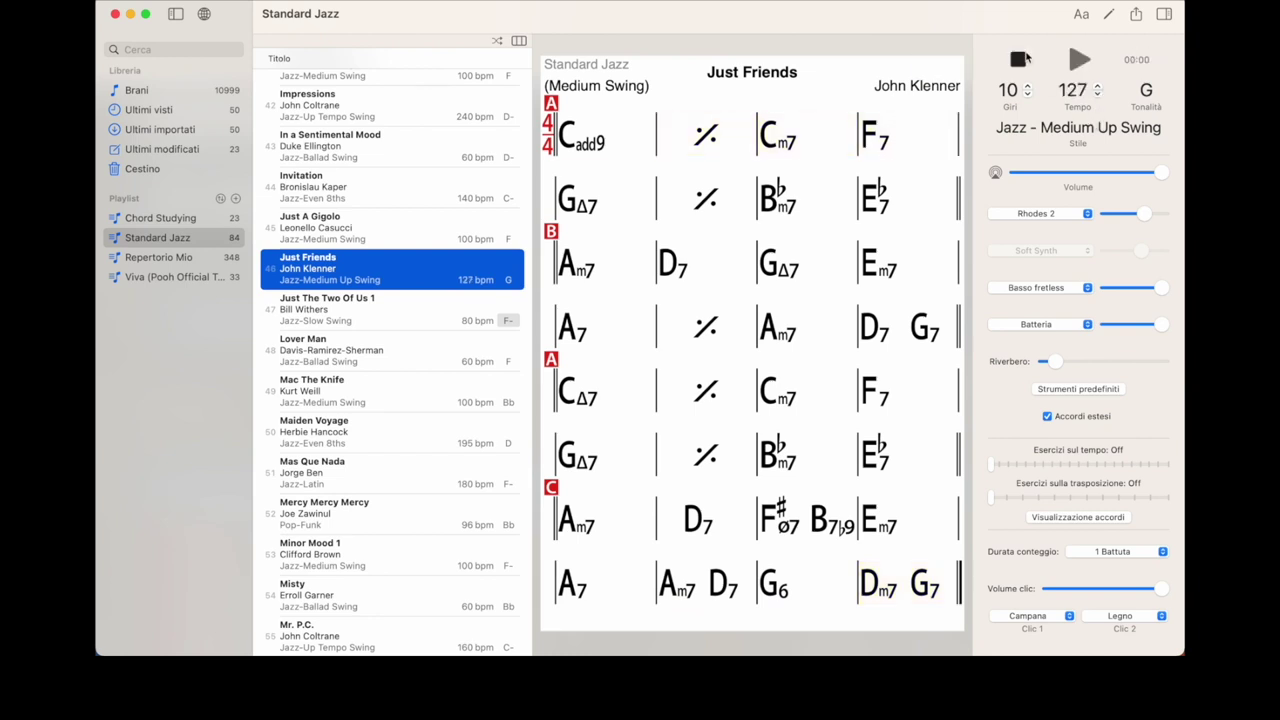
# Change the playback style of Just Friends to Jazz Ballad Swing
pyautogui.click(1066, 127)
pyautogui.moveTo(1062, 130)
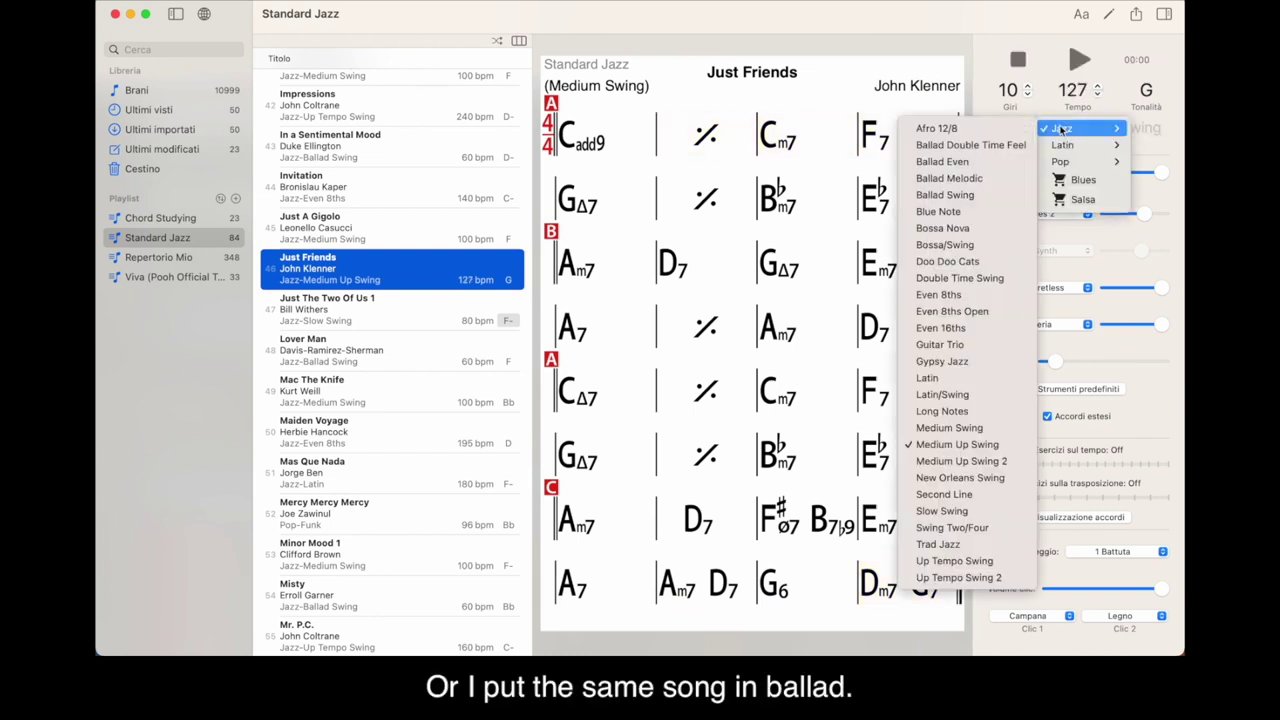
pyautogui.click(944, 195)
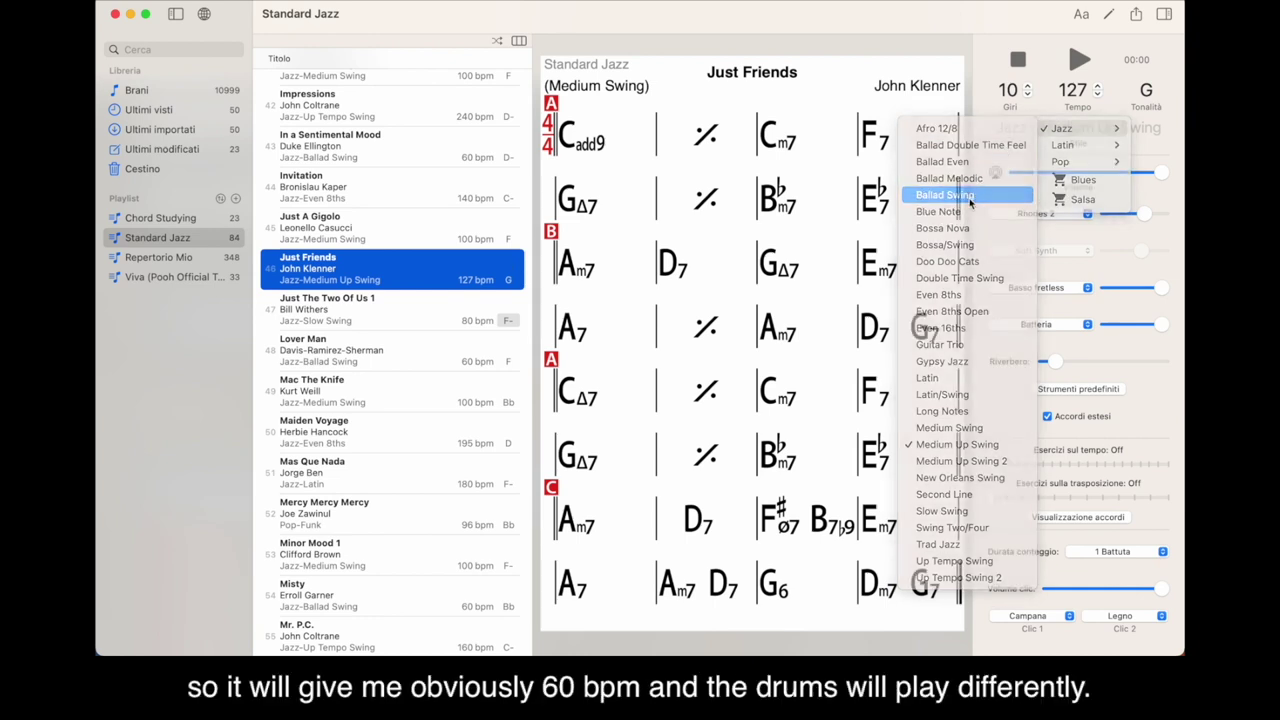
# Play Just Friends in the ballad style, set the number of repeats to 8 and stop the playback
pyautogui.click(1077, 60)
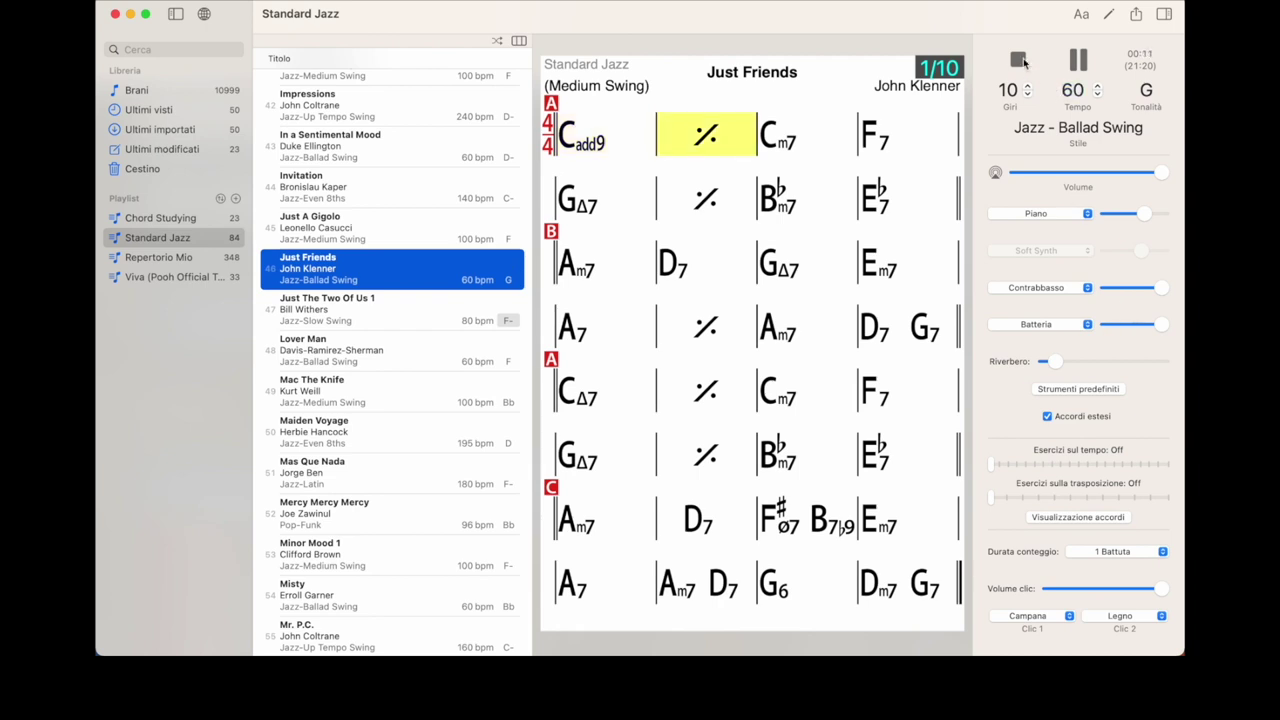
pyautogui.click(1027, 95)
pyautogui.click(1027, 95)
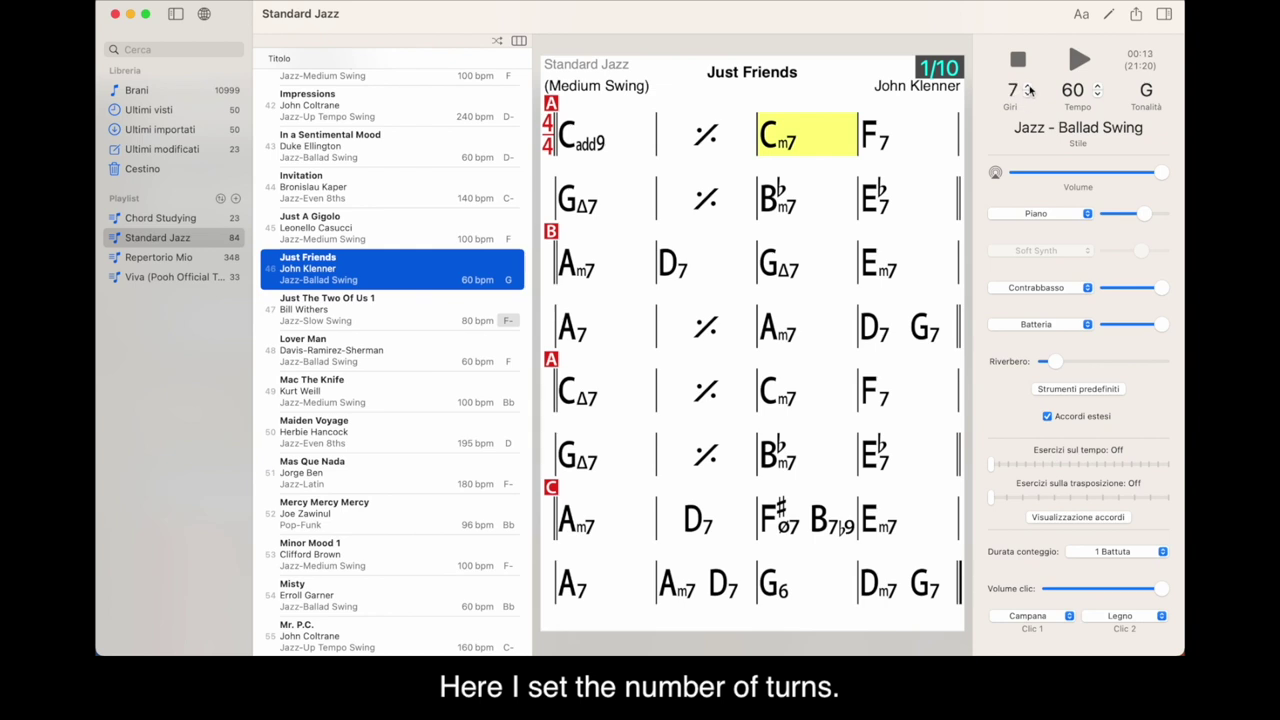
pyautogui.click(1027, 86)
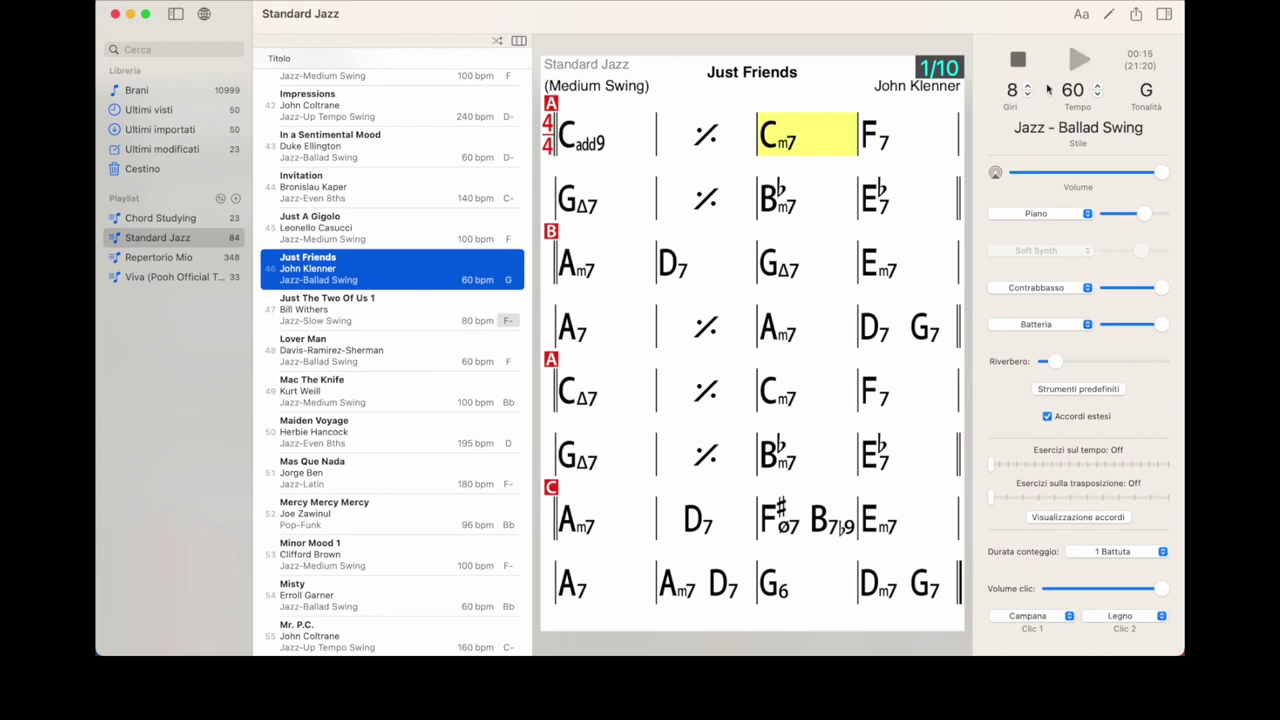
pyautogui.click(1018, 60)
# Select the first two measures of the Just Friends chart, starting at Cadd9, and play them as a loop
pyautogui.moveTo(580, 135)
pyautogui.mouseDown()
pyautogui.moveTo(908, 135)
pyautogui.moveTo(875, 221)
pyautogui.moveTo(690, 140)
pyautogui.moveTo(573, 126)
pyautogui.mouseUp()
pyautogui.moveTo(758, 152); pyautogui.dragTo(878, 148)
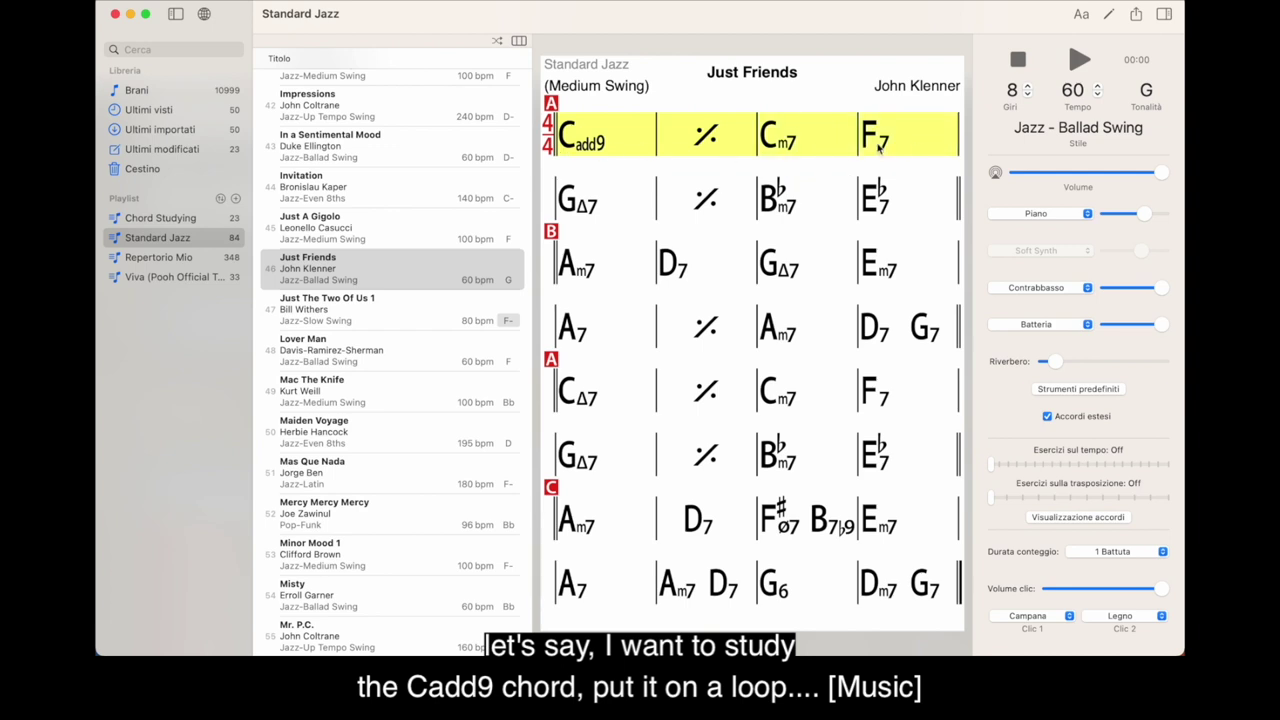
pyautogui.click(775, 143)
pyautogui.moveTo(578, 125); pyautogui.dragTo(726, 143)
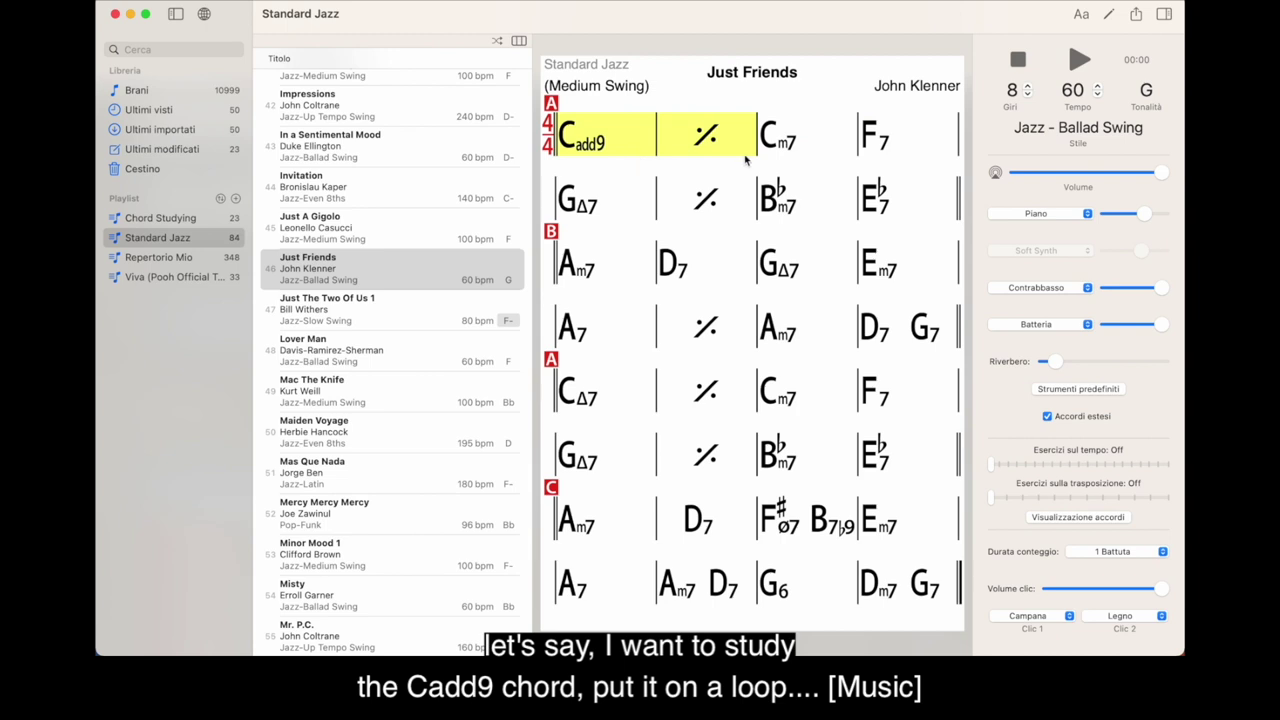
pyautogui.click(1080, 61)
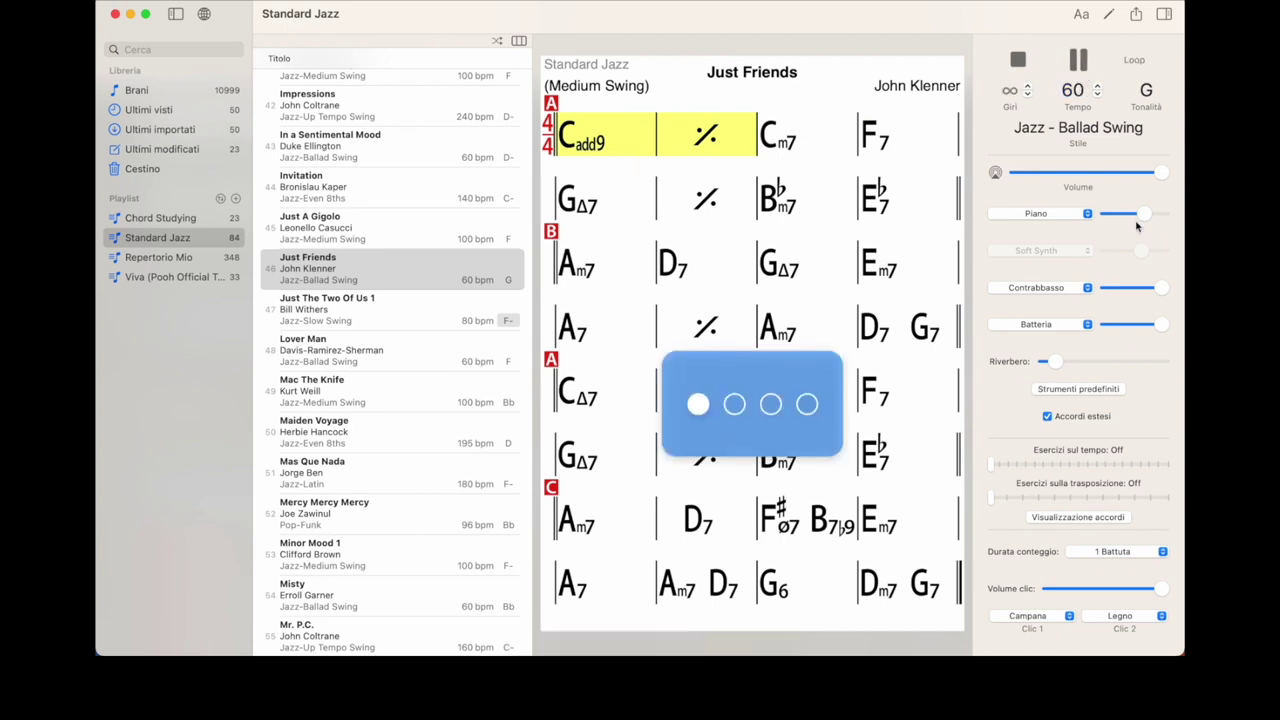
# Raise the piano to full volume, mute the drums and double bass, and stop the loop
pyautogui.moveTo(1144, 214); pyautogui.dragTo(1160, 214)
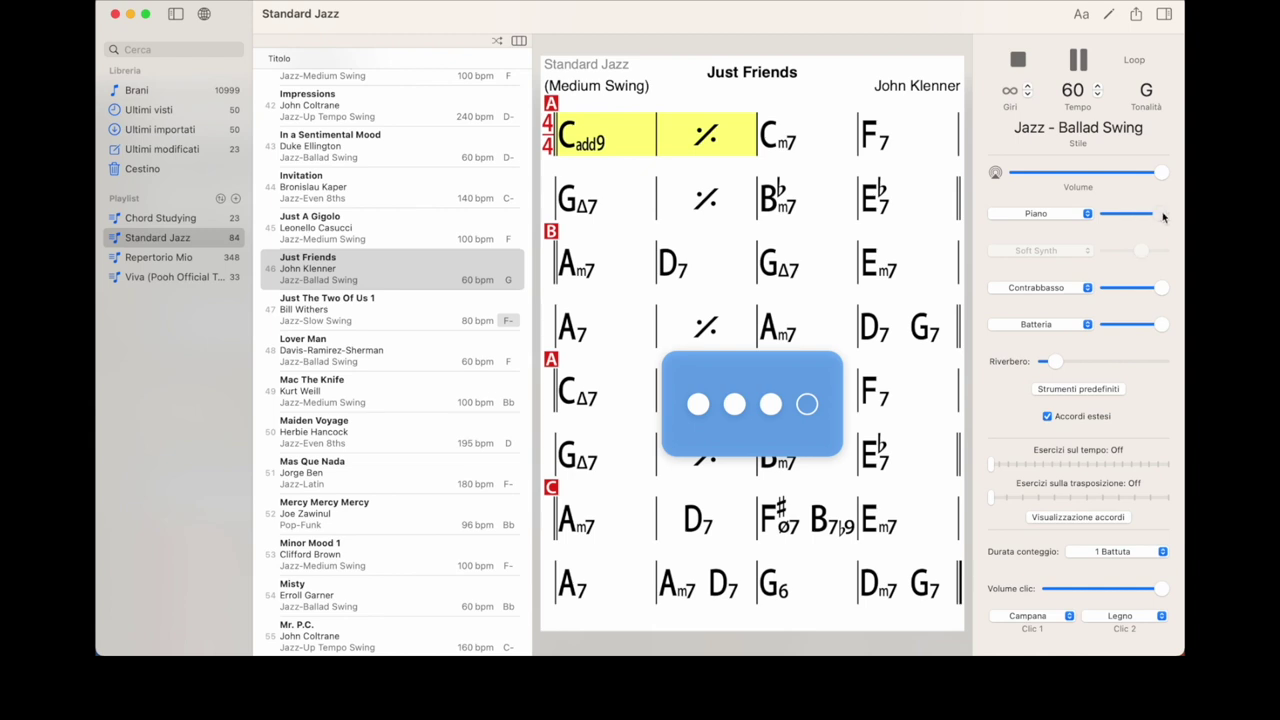
pyautogui.moveTo(1160, 324); pyautogui.dragTo(1107, 326)
pyautogui.moveTo(1160, 288); pyautogui.dragTo(1075, 295)
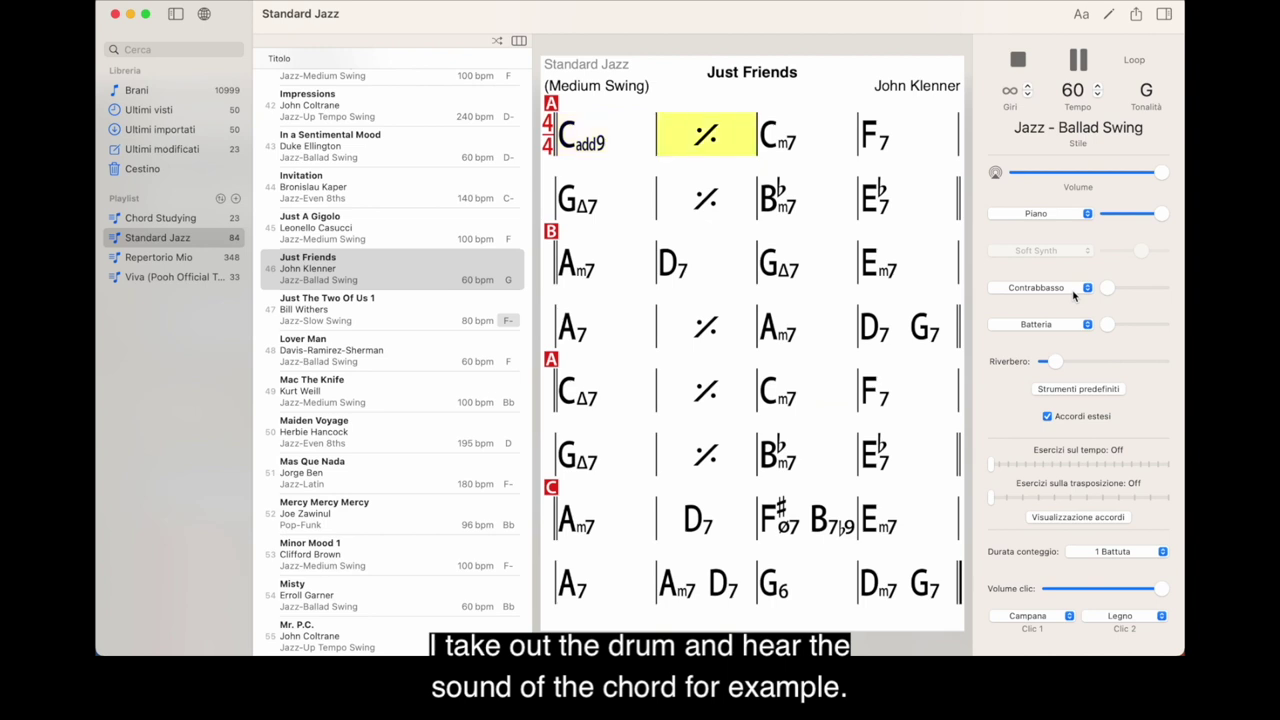
pyautogui.click(1018, 59)
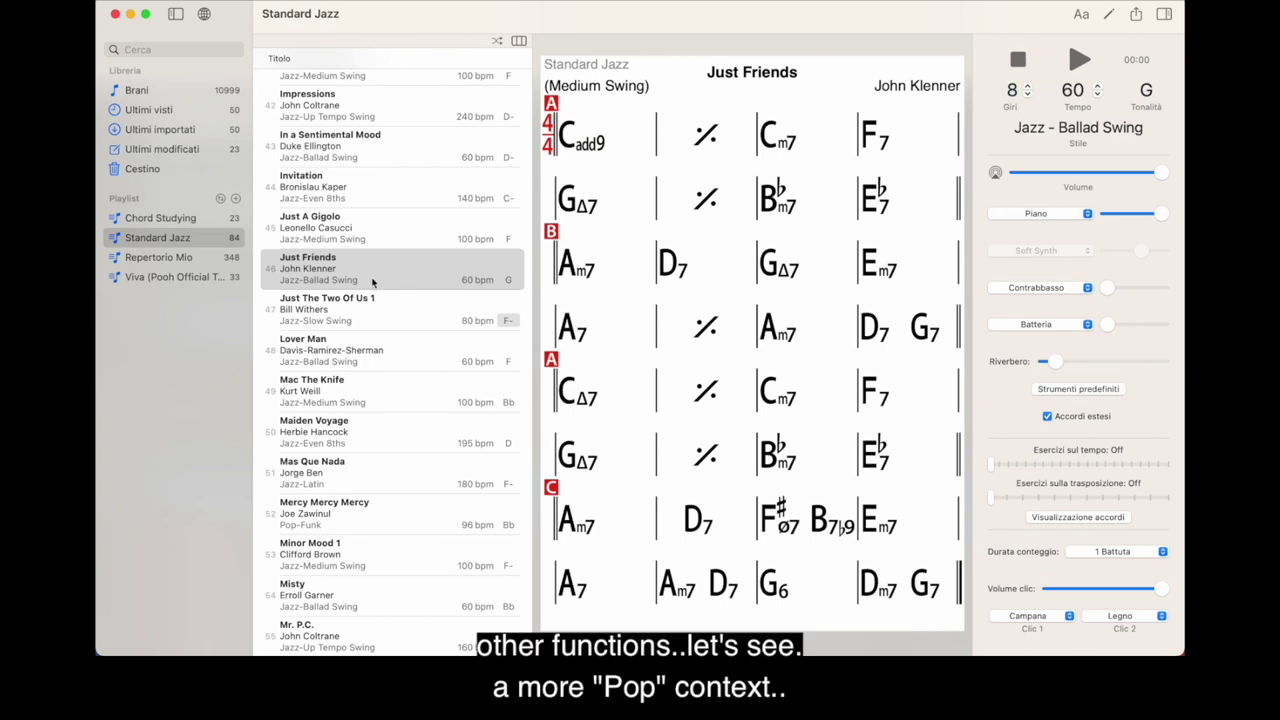
# Browse the Repertorio Mio playlist, and open the exercise Es quarte maj 7 from the Chord Studying playlist
pyautogui.click(219, 258)
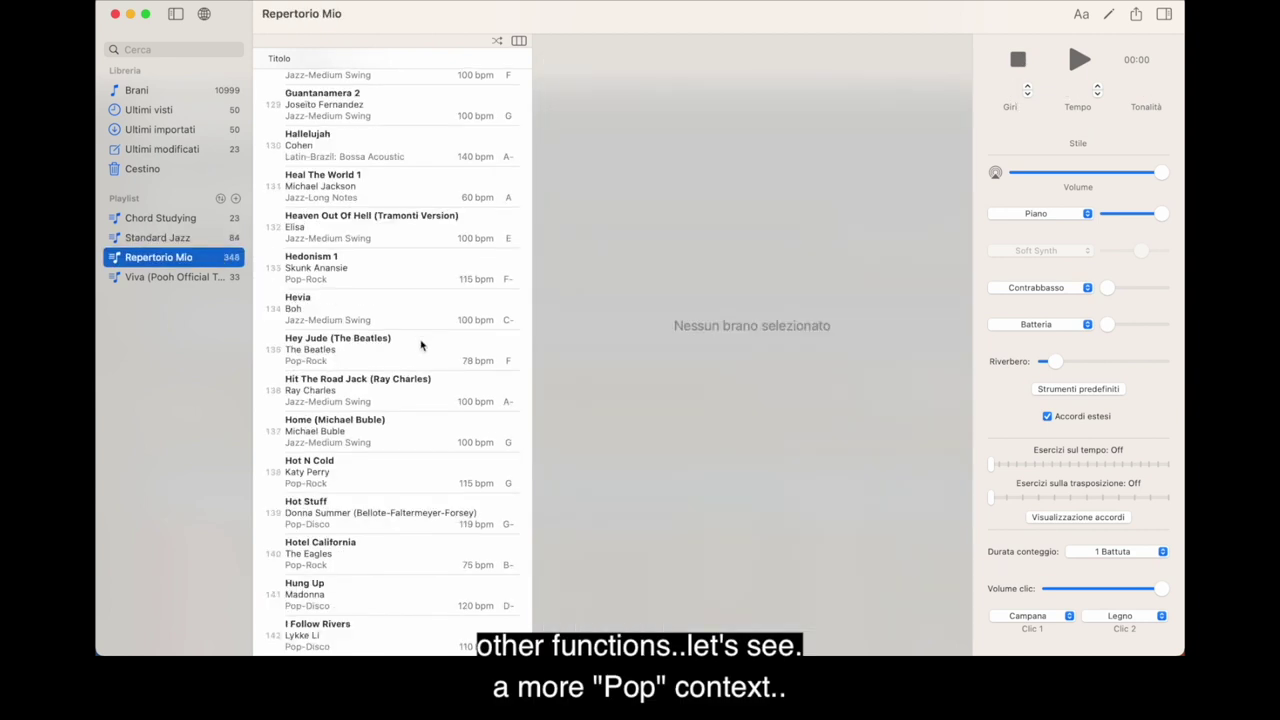
pyautogui.scroll(-3, 423, 343)
pyautogui.scroll(-5, 423, 343)
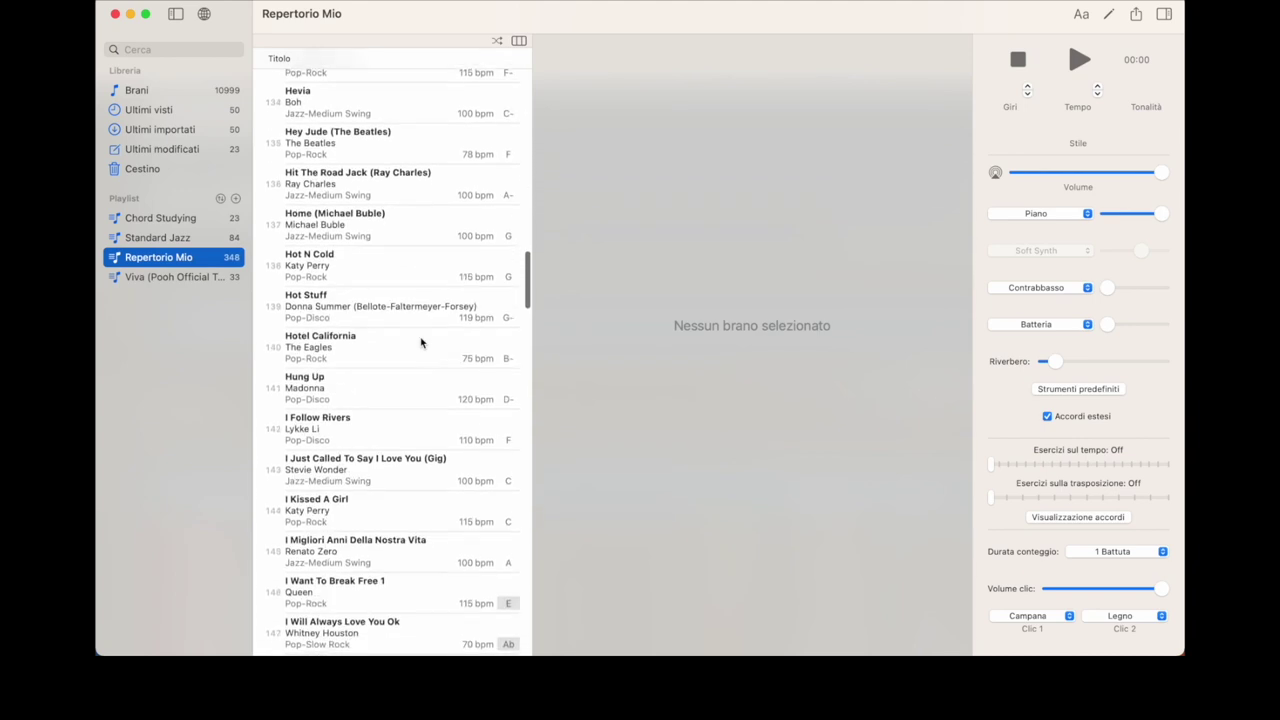
pyautogui.press('Up')
pyautogui.press('Up')
pyautogui.scroll(-3, 323, 300)
pyautogui.click(326, 337)
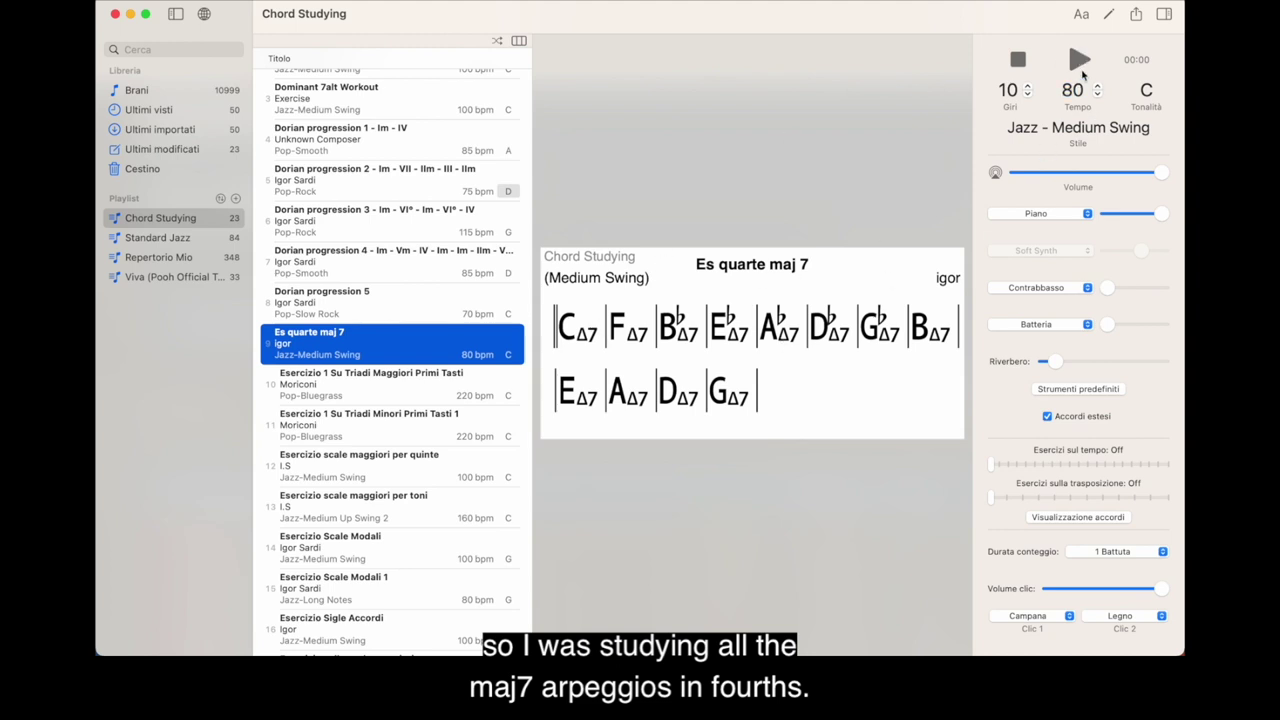
# Change the style of Es quarte maj 7 to Jazz Long Notes and play a few measures before stopping
pyautogui.click(1080, 128)
pyautogui.moveTo(1063, 128)
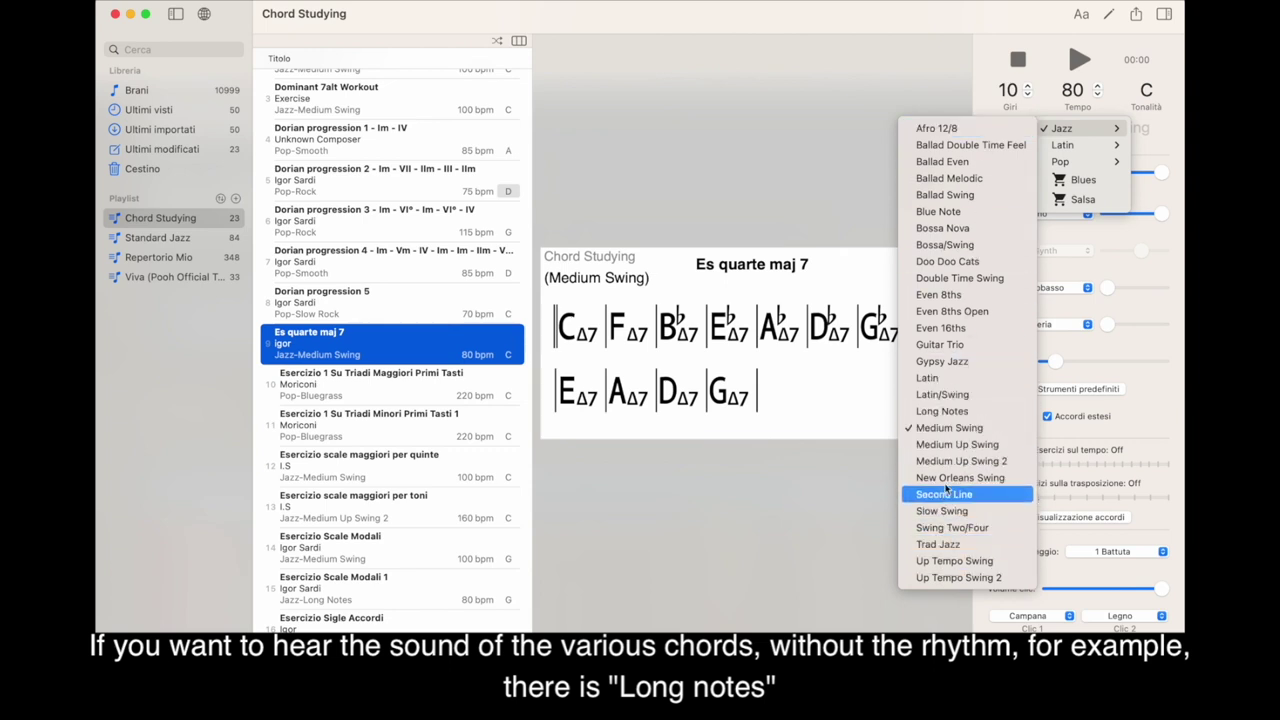
pyautogui.click(955, 411)
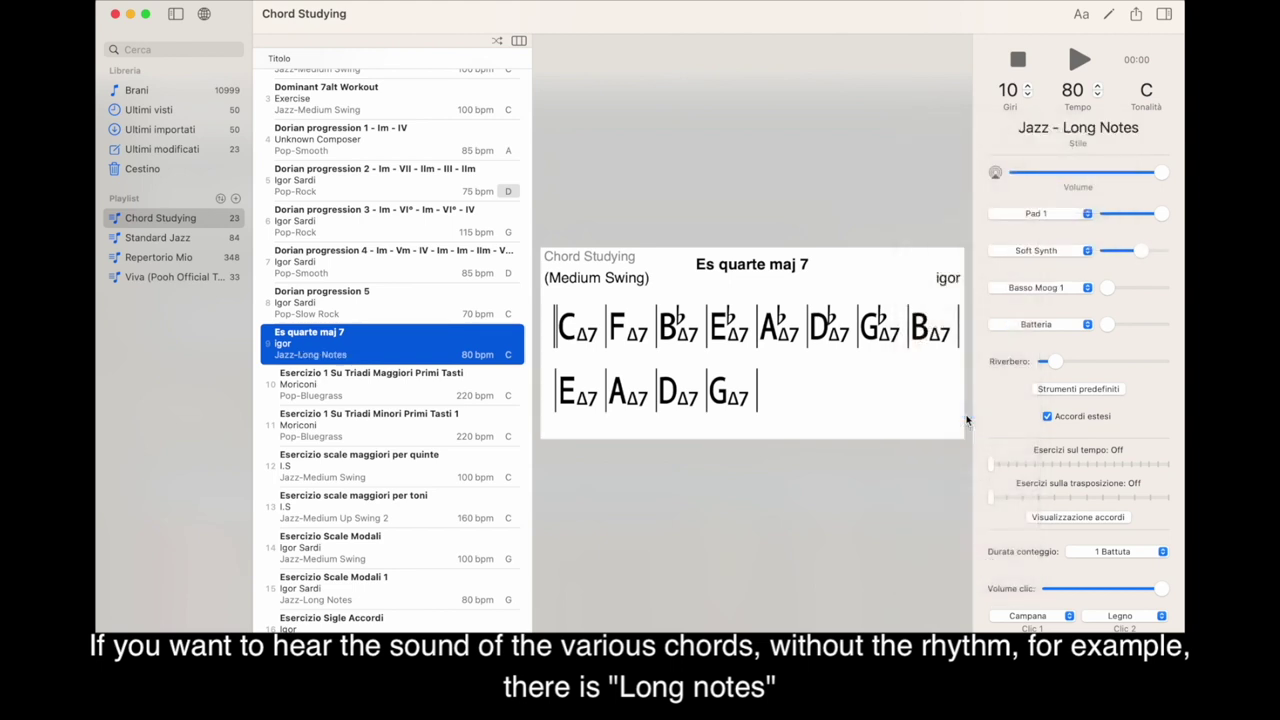
pyautogui.click(1079, 62)
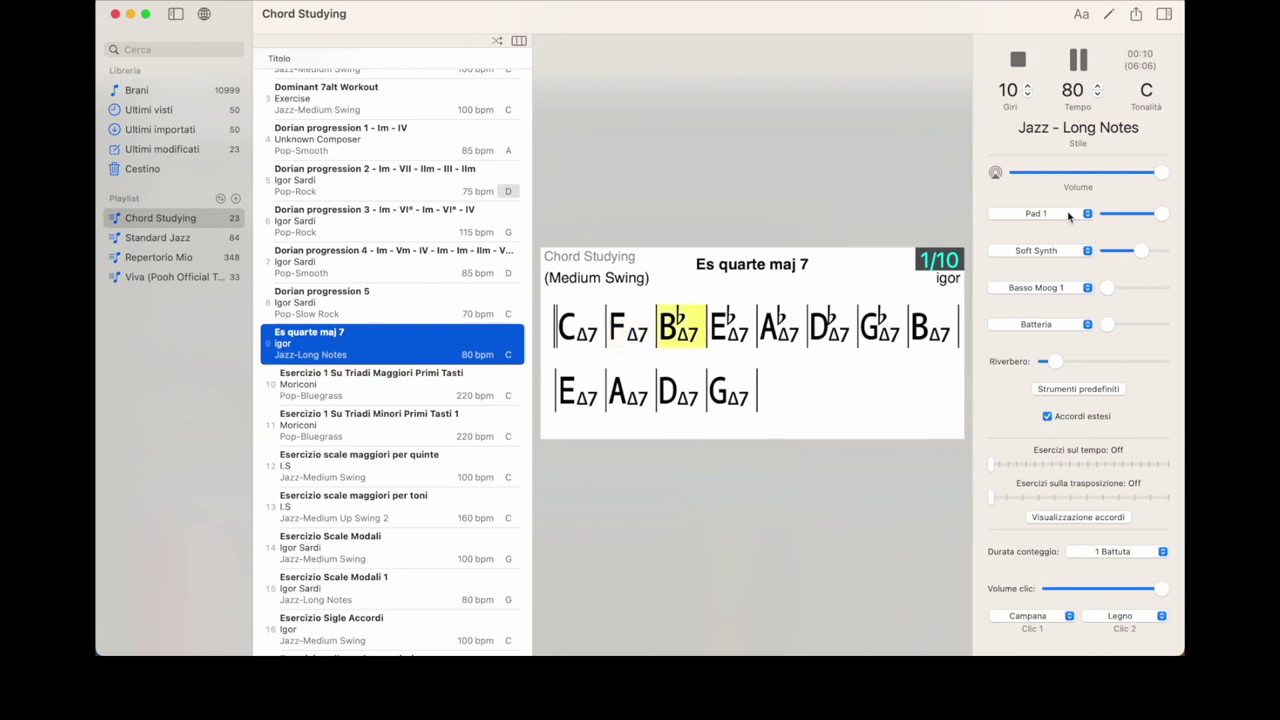
pyautogui.click(1019, 60)
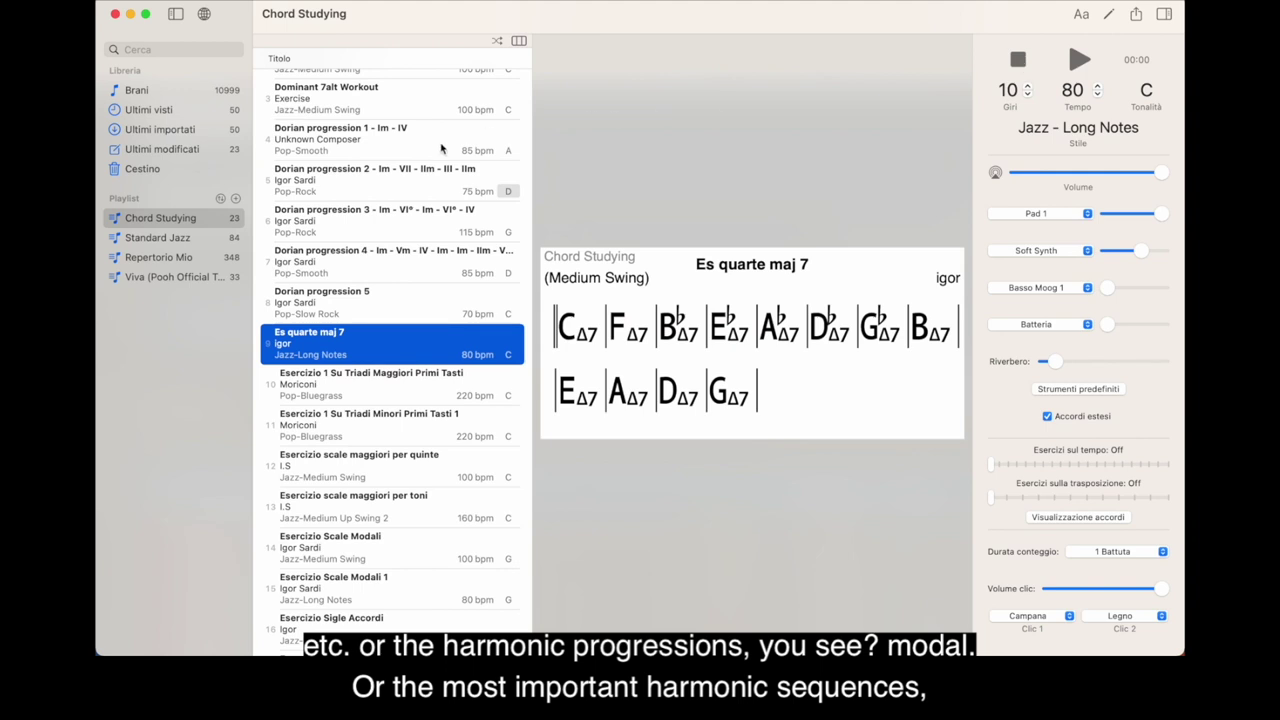
# View the Dorian progressions in the Chord Studying playlist and open the I - VI - II - V progression
pyautogui.scroll(3, 441, 148)
pyautogui.click(375, 192)
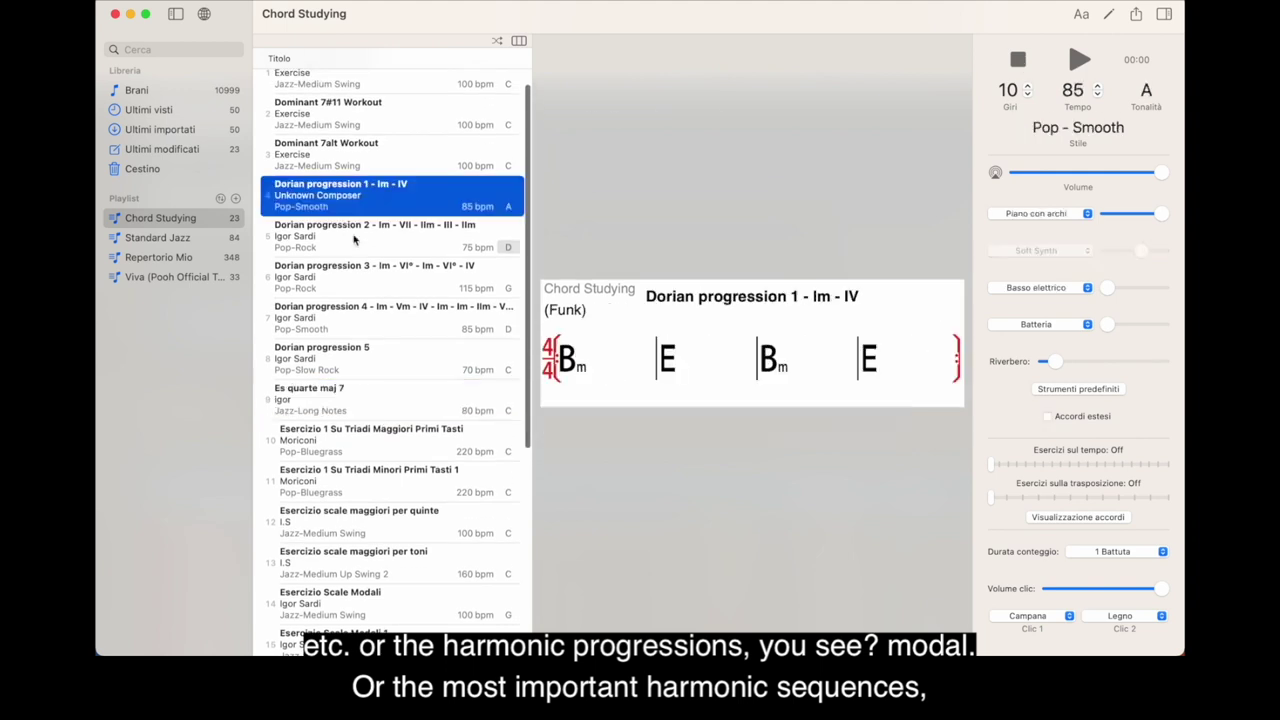
pyautogui.click(353, 240)
pyautogui.scroll(1, 350, 254)
pyautogui.scroll(1, 349, 254)
pyautogui.scroll(-3, 343, 140)
pyautogui.scroll(-10, 343, 140)
pyautogui.click(337, 521)
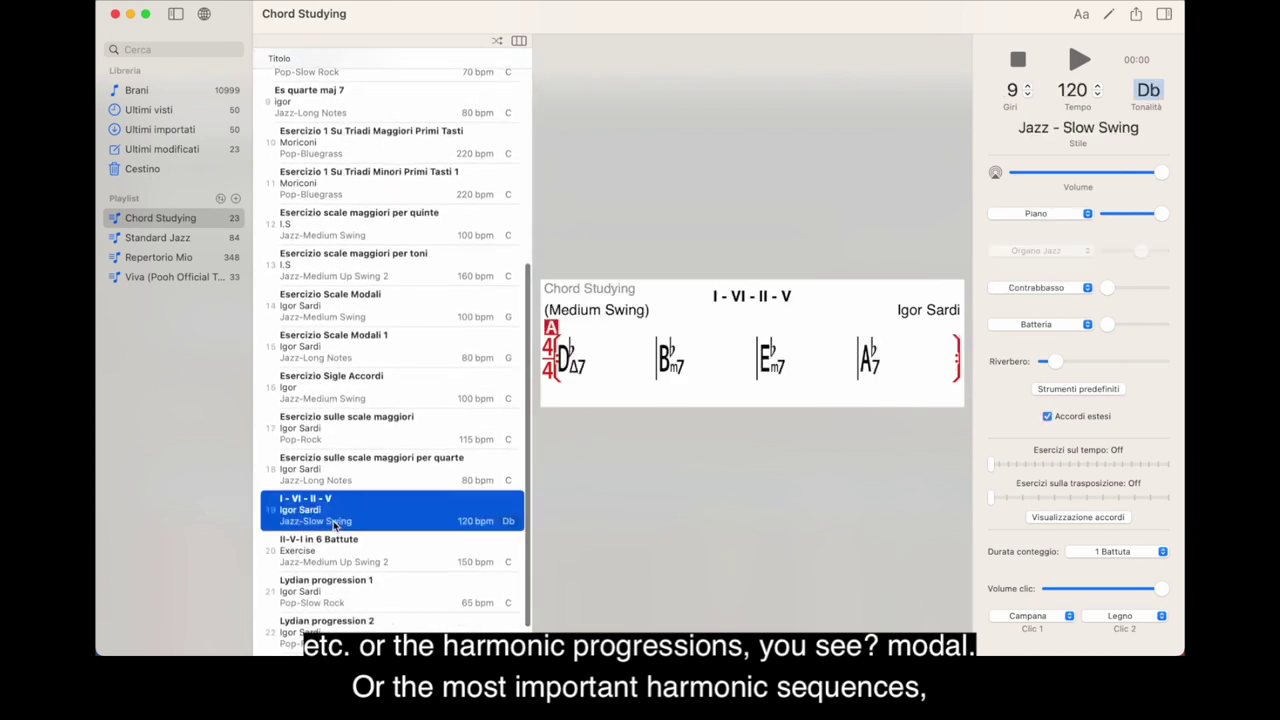
pyautogui.scroll(-2, 340, 521)
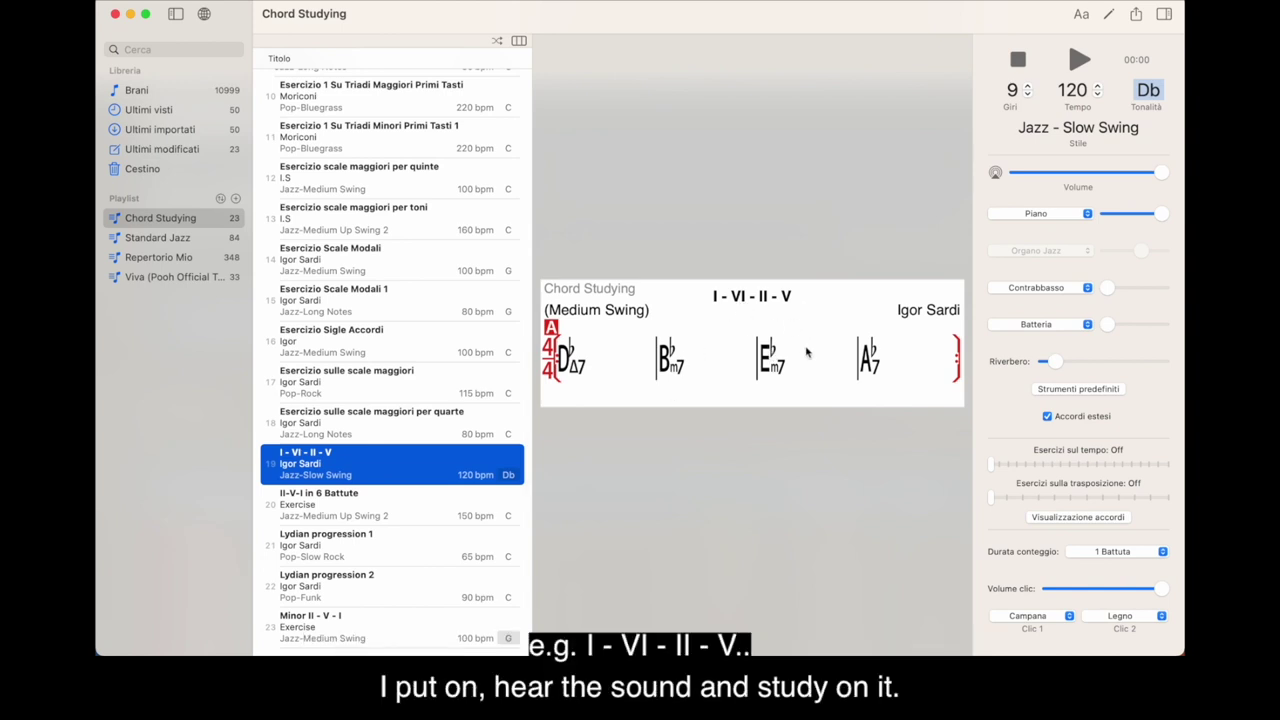
# Play the I - VI - II - V progression, raise the drums to full volume and stop the playback
pyautogui.click(1083, 59)
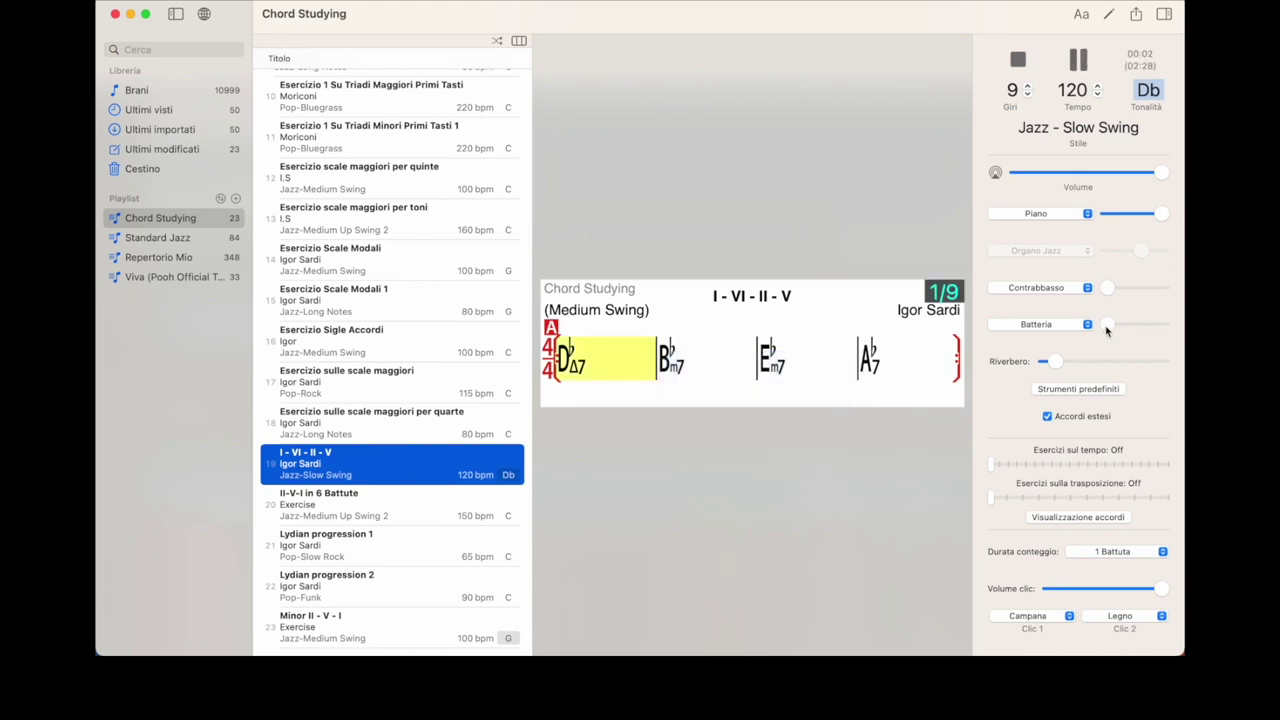
pyautogui.moveTo(1107, 324); pyautogui.dragTo(1182, 323)
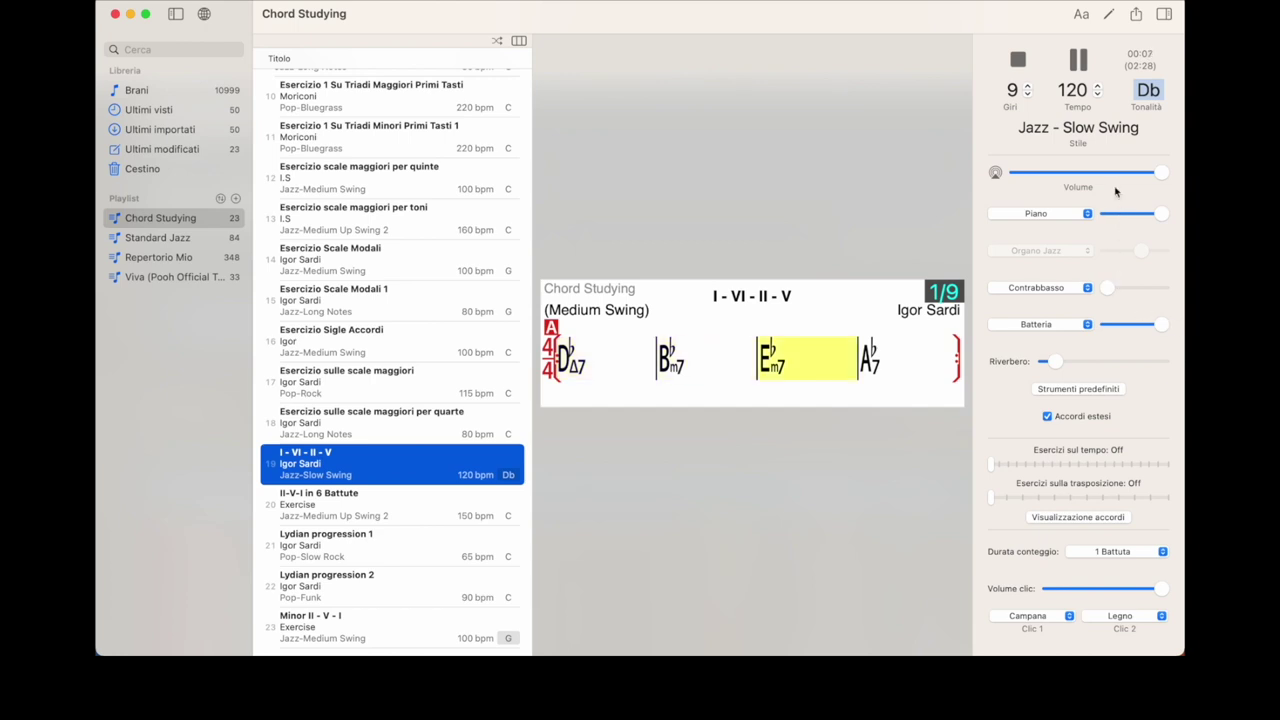
pyautogui.click(1018, 62)
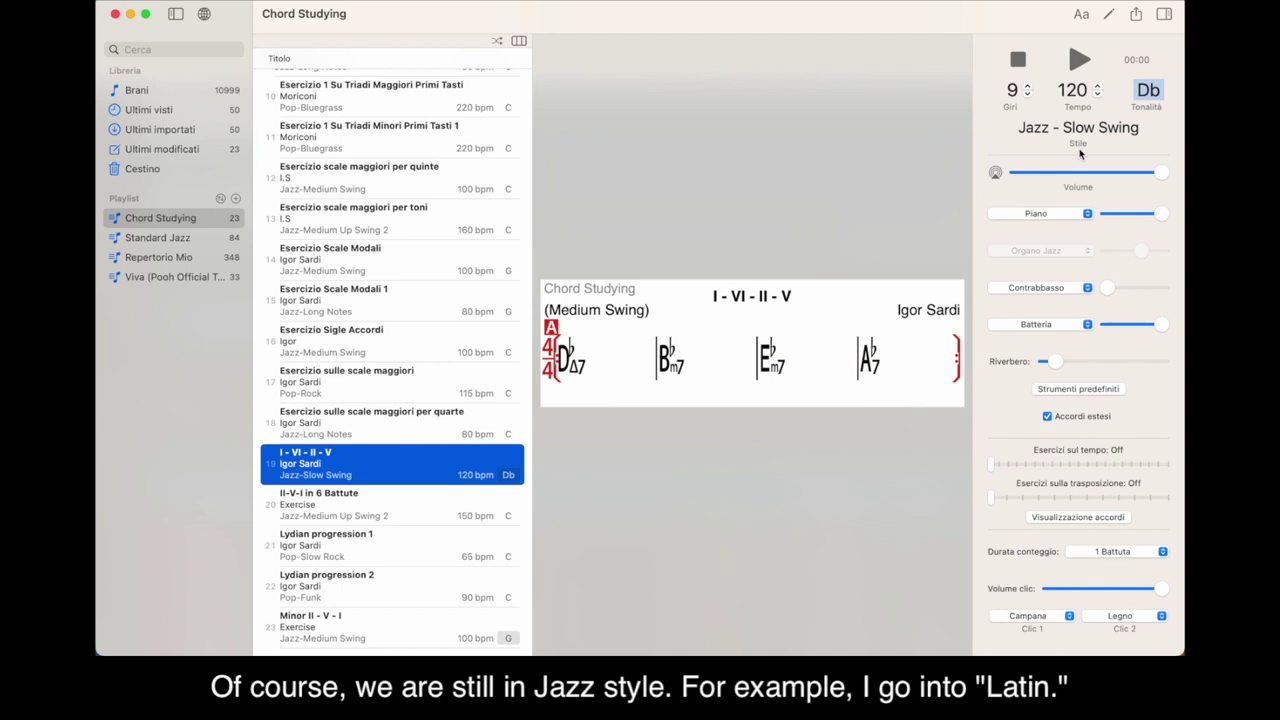
# Try the Jazz Bossa Nova style on the I - VI - II - V progression and pause the playback
pyautogui.click(1089, 134)
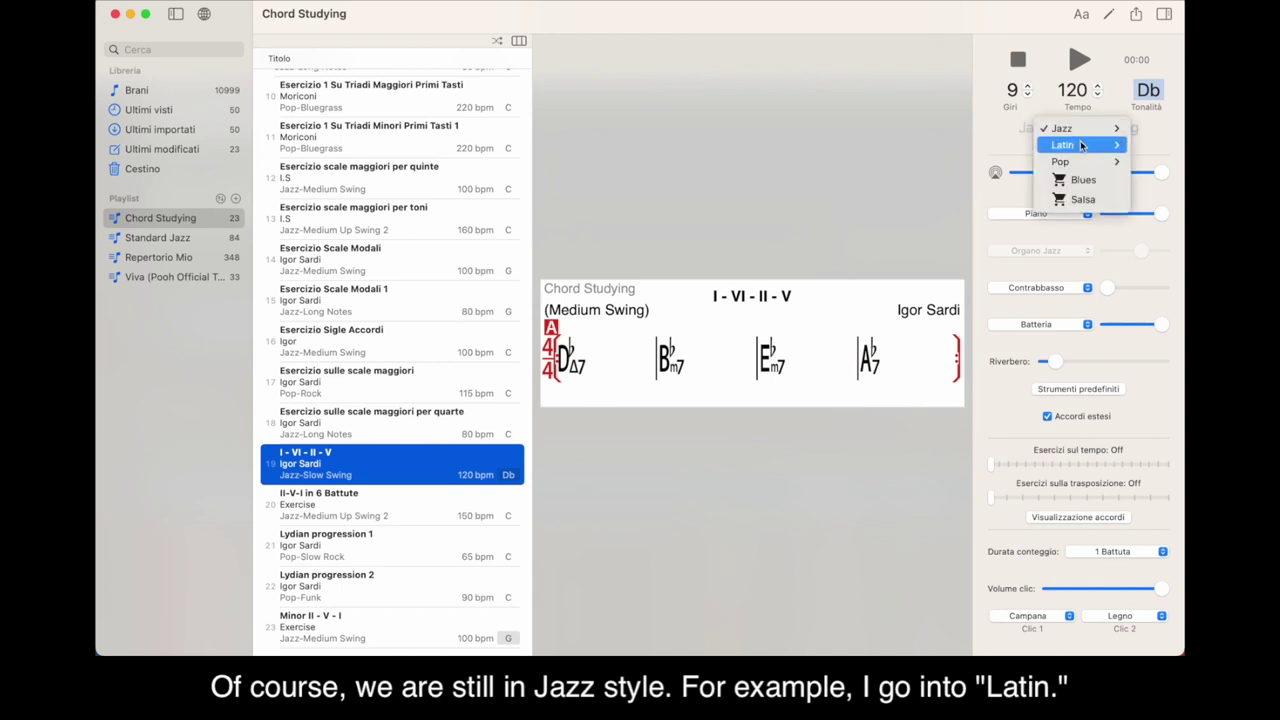
pyautogui.moveTo(1068, 145)
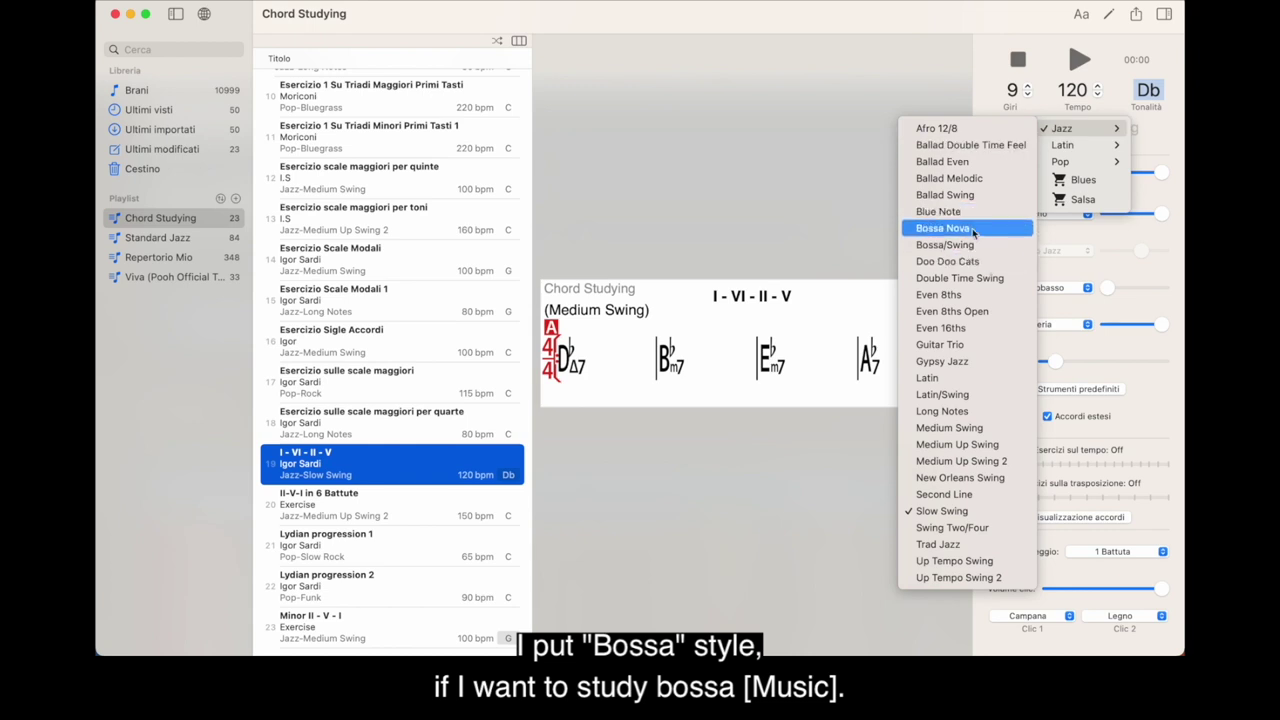
pyautogui.click(973, 229)
pyautogui.click(1079, 61)
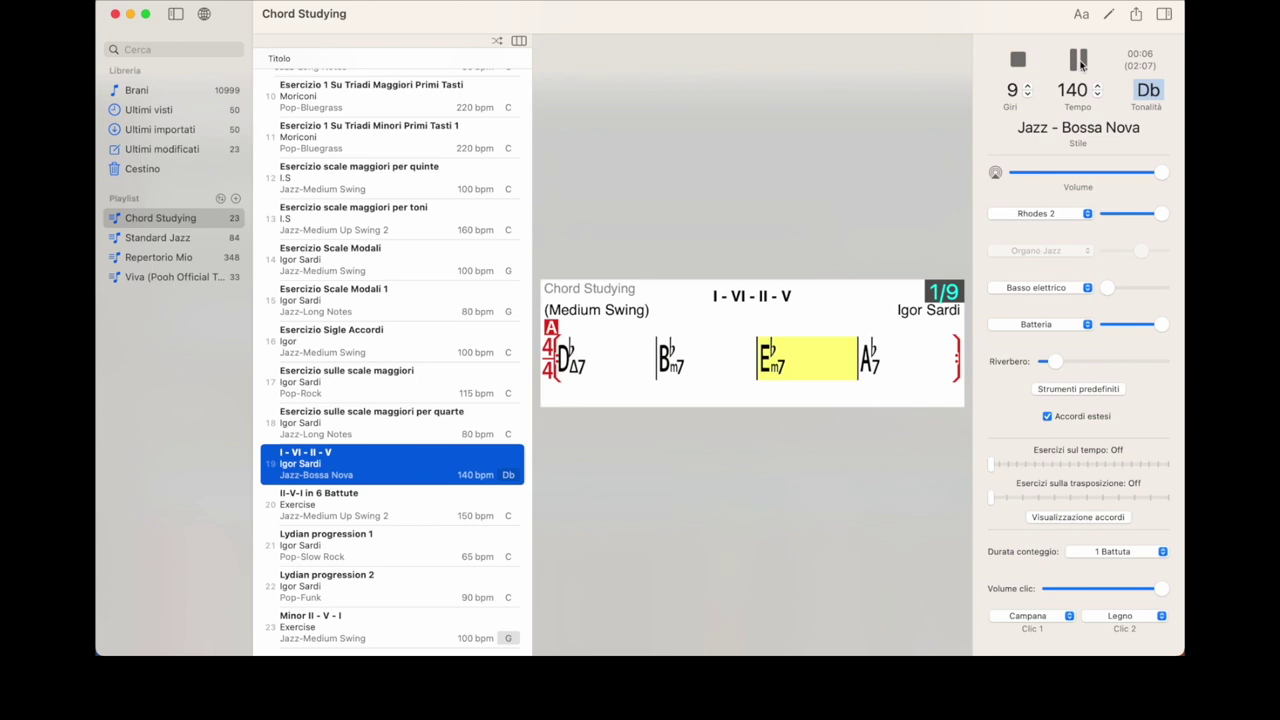
pyautogui.click(1080, 61)
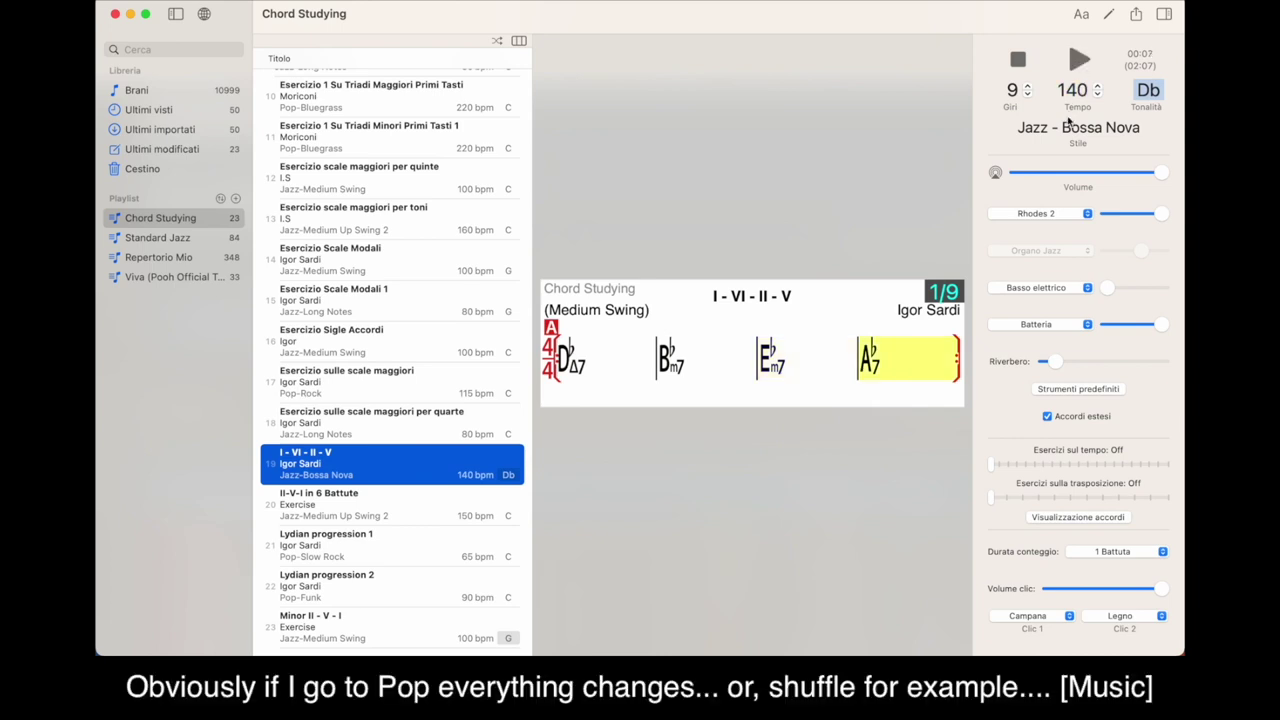
# Try the Pop Shuffle style on the progression with the Pad 1 sound in place of the piano
pyautogui.click(1070, 127)
pyautogui.moveTo(1060, 162)
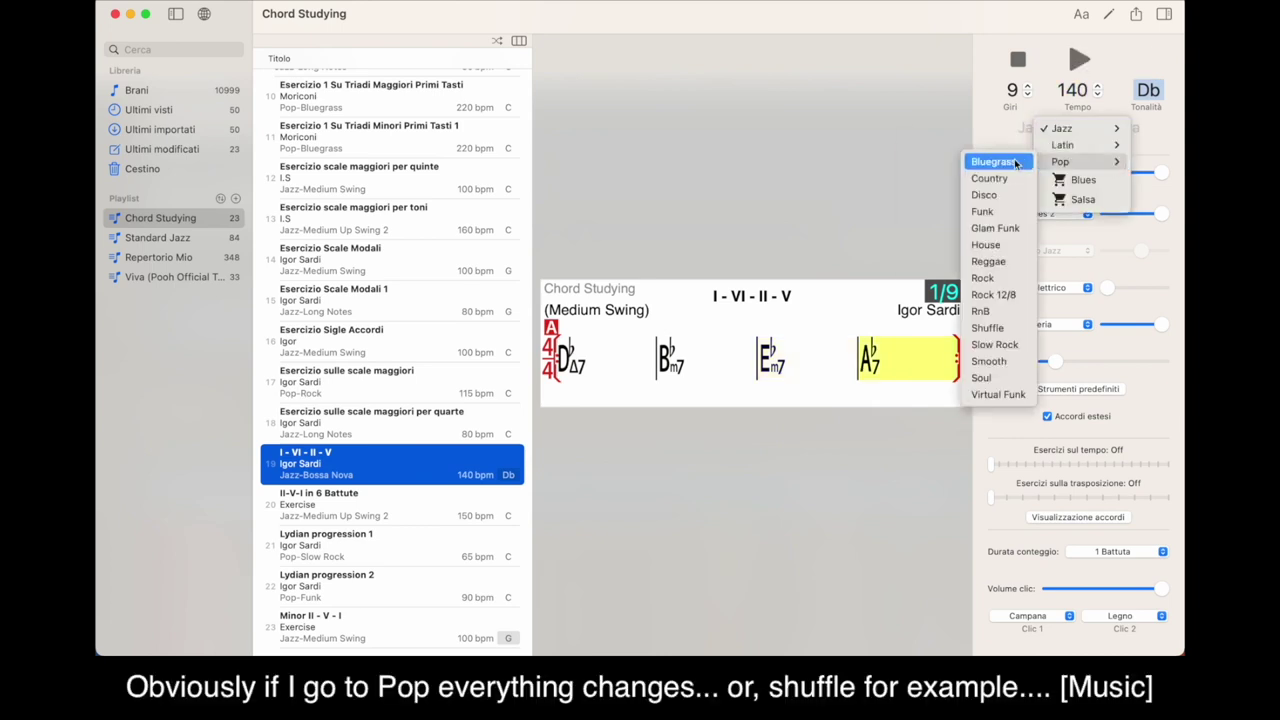
pyautogui.click(1010, 328)
pyautogui.click(1078, 61)
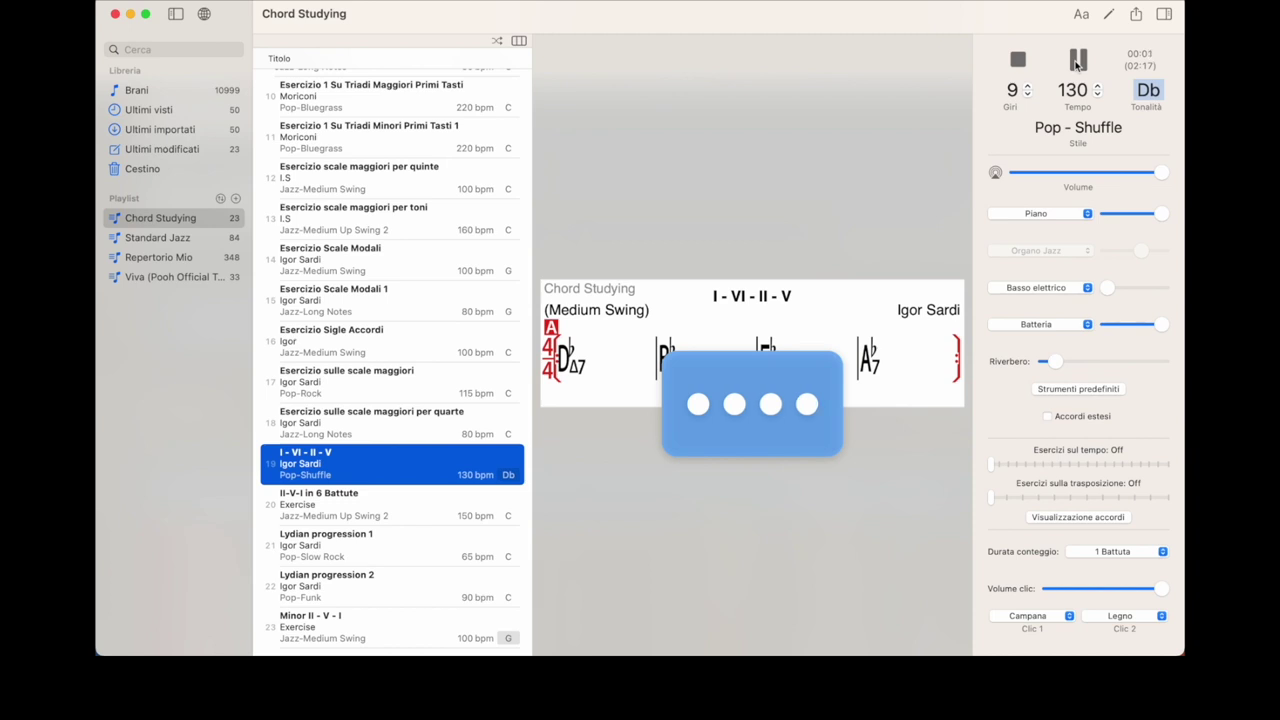
pyautogui.click(1074, 214)
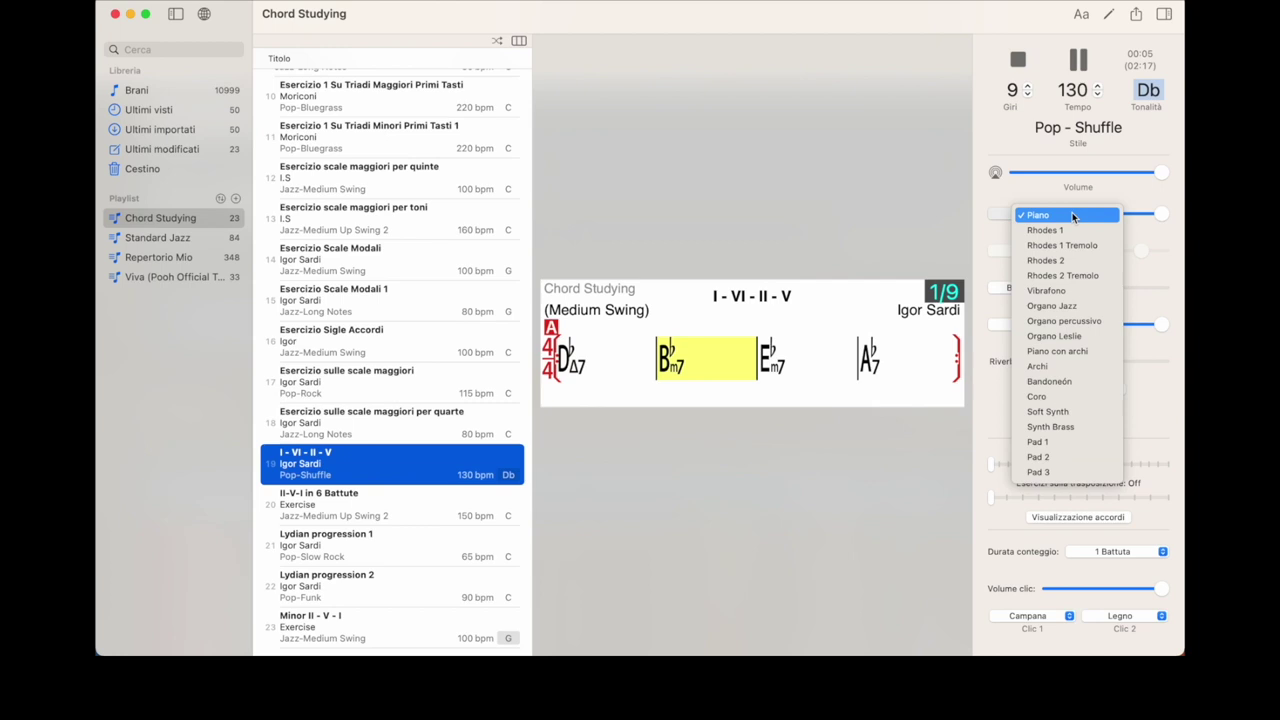
pyautogui.click(1051, 443)
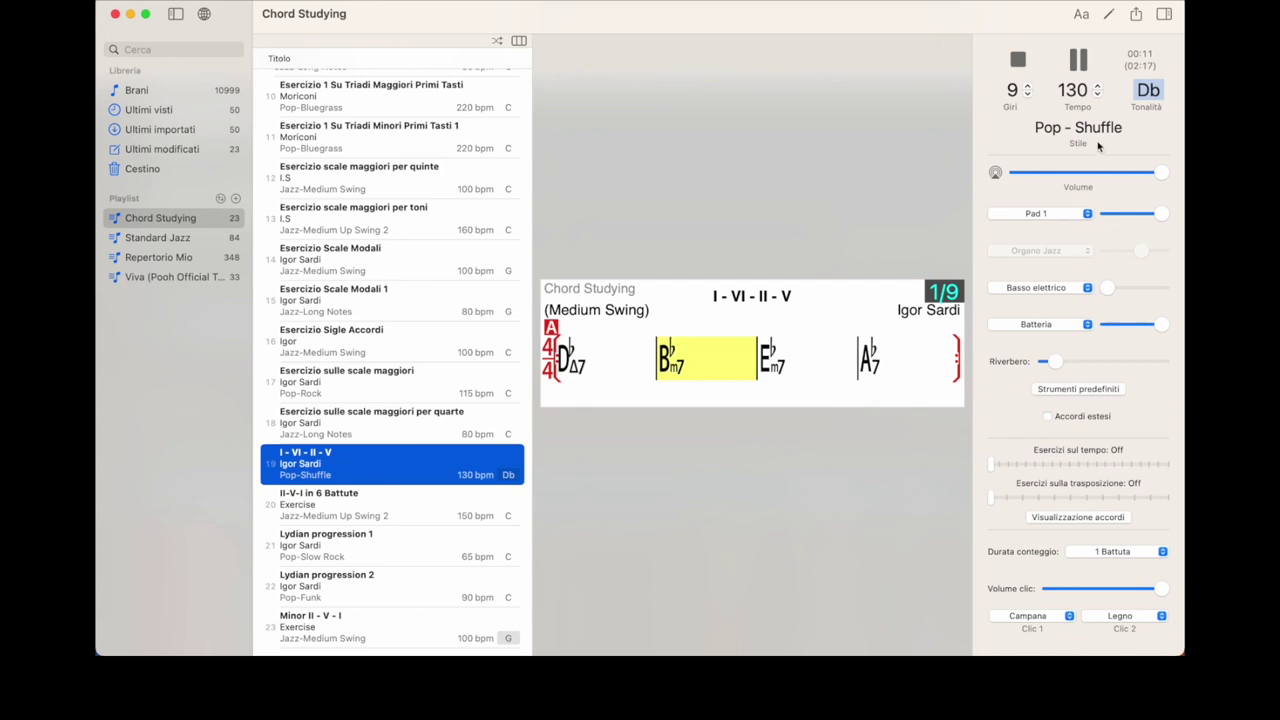
pyautogui.click(1020, 61)
# Switch the progression to the Pop Rock 12/8 style, play it and raise the electric bass to full volume
pyautogui.click(1064, 128)
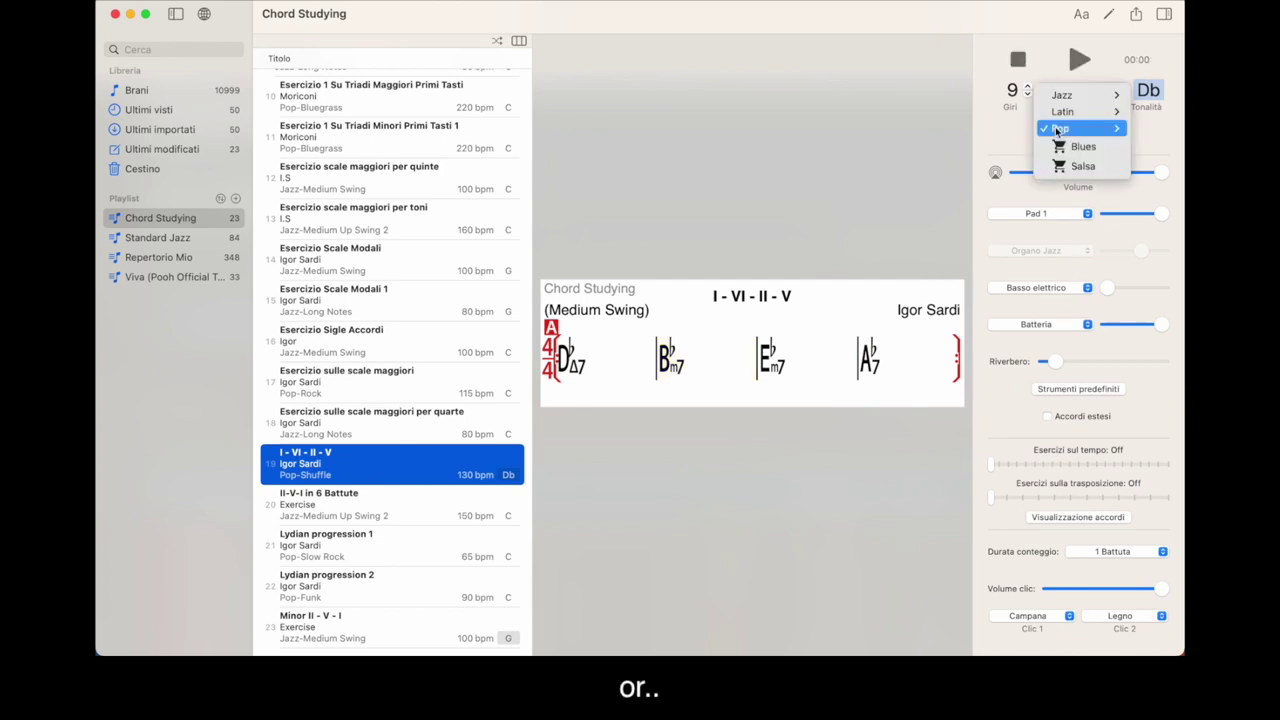
pyautogui.moveTo(1066, 130)
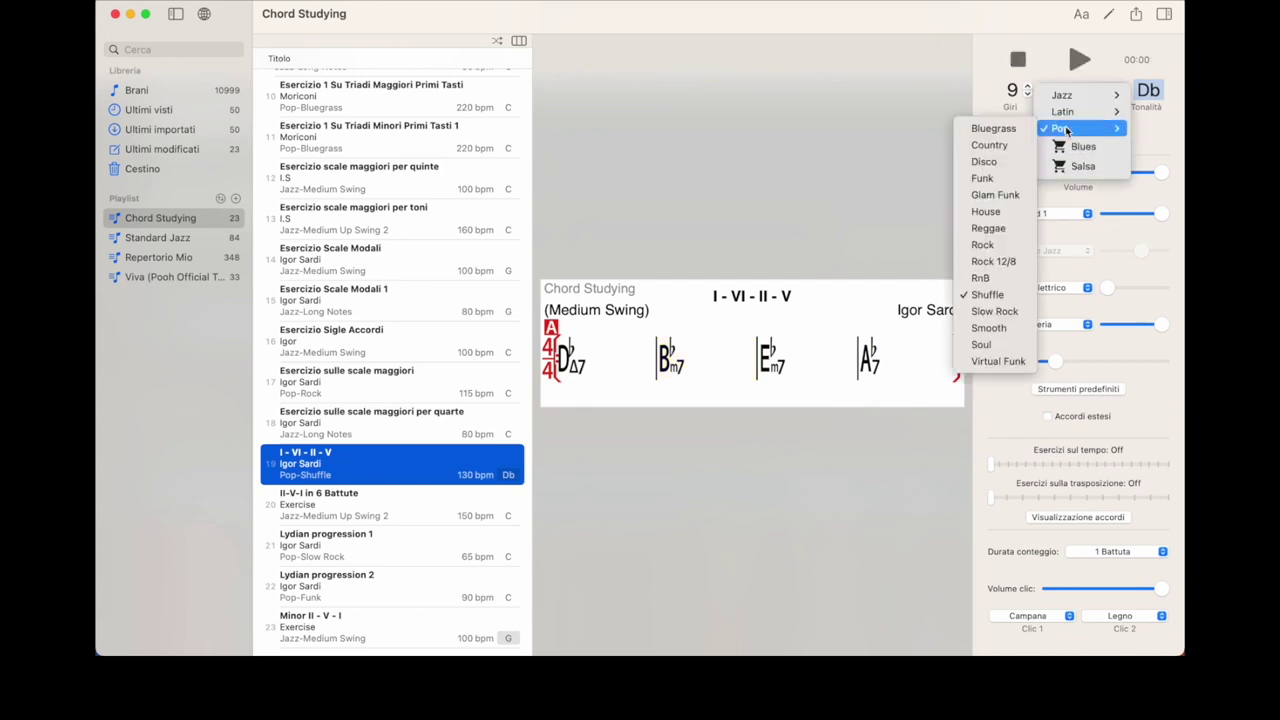
pyautogui.click(1004, 264)
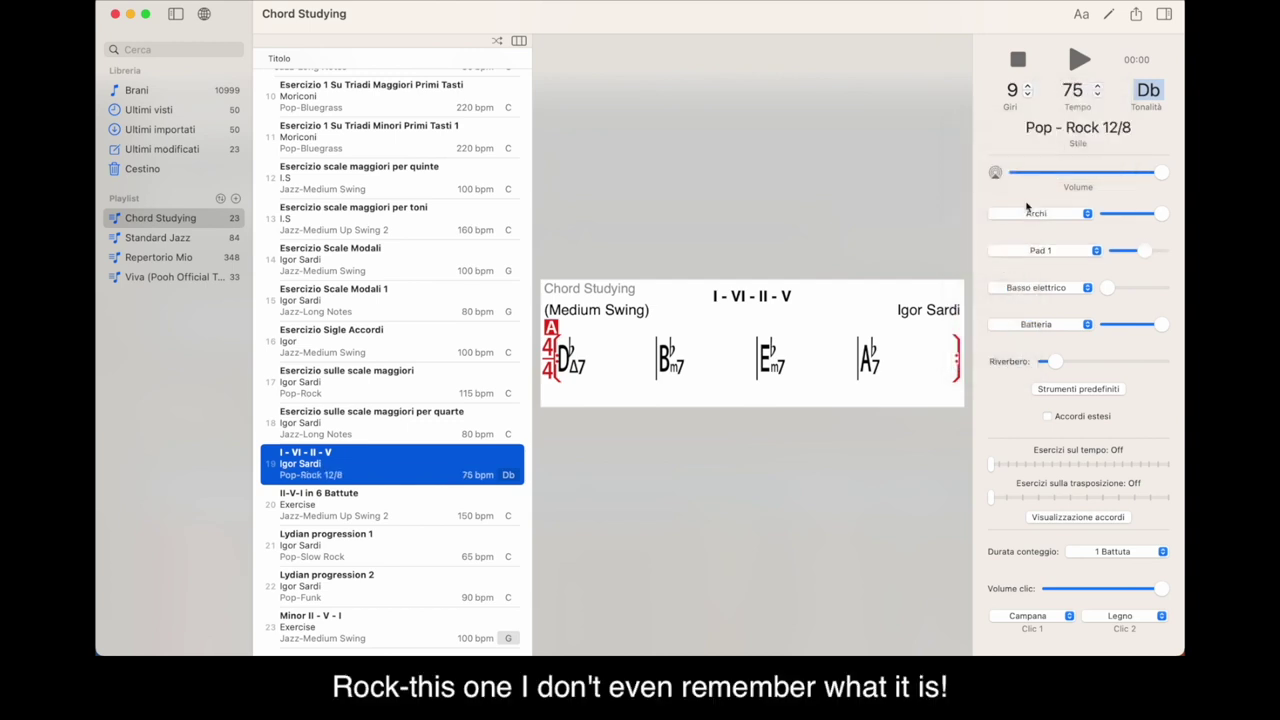
pyautogui.click(1079, 60)
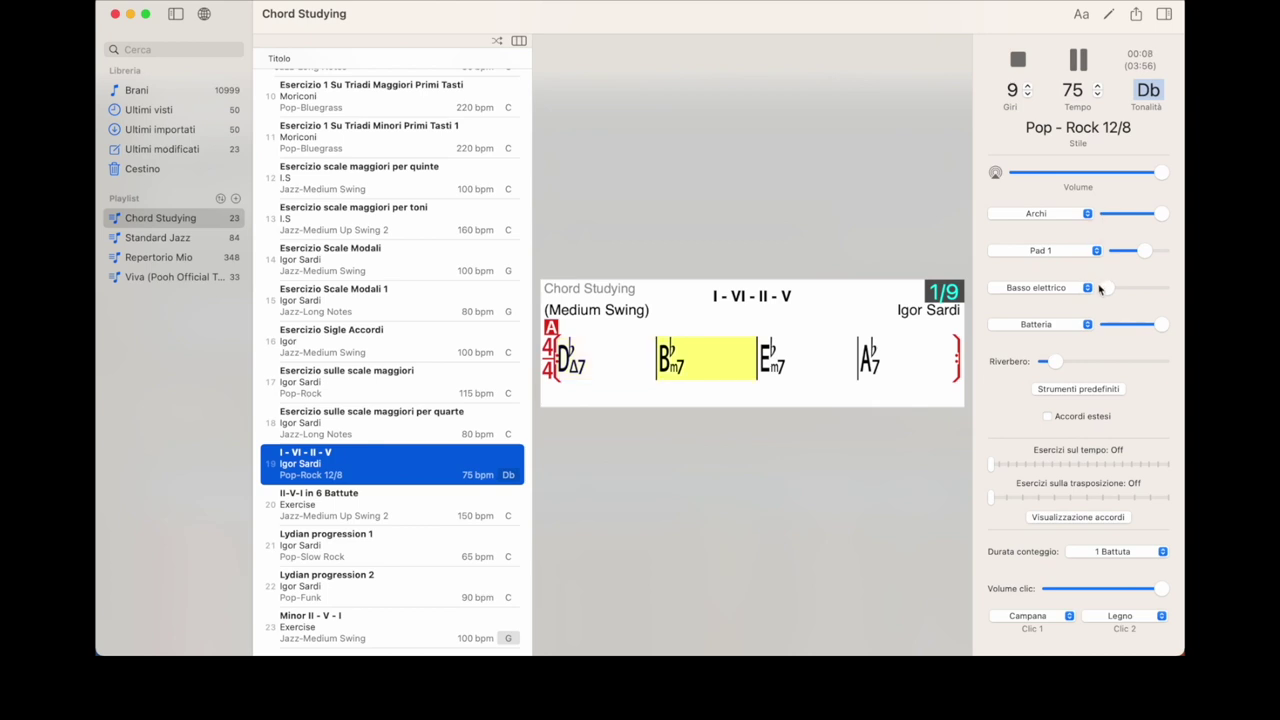
pyautogui.moveTo(1105, 289); pyautogui.dragTo(1172, 291)
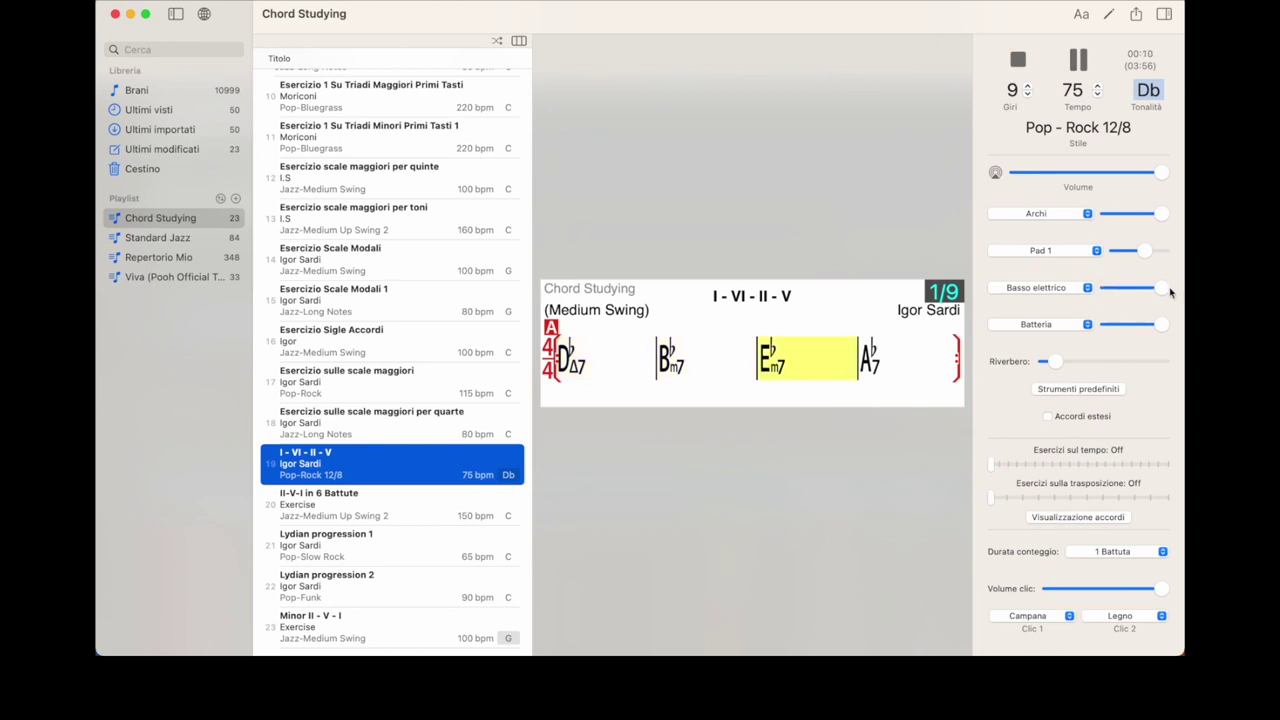
# Stop the progression's playback and transpose the Minor II - V - I exercise to Eb
pyautogui.click(1022, 61)
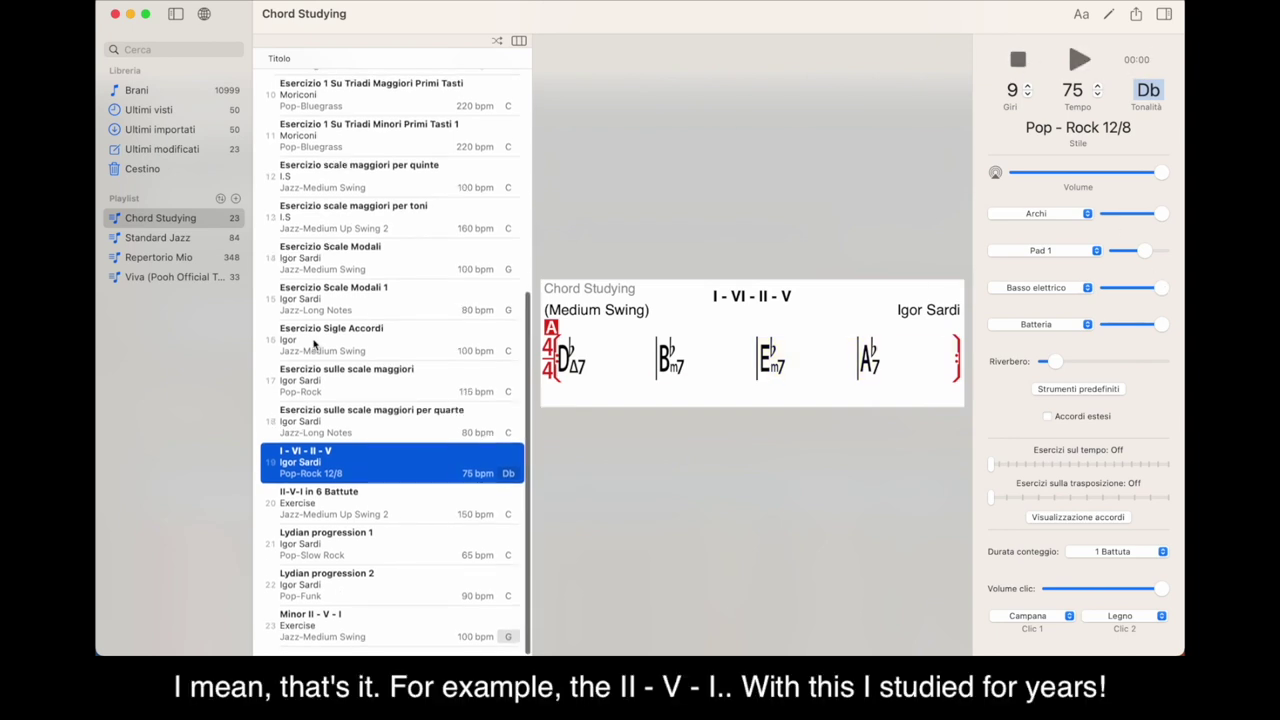
pyautogui.click(339, 622)
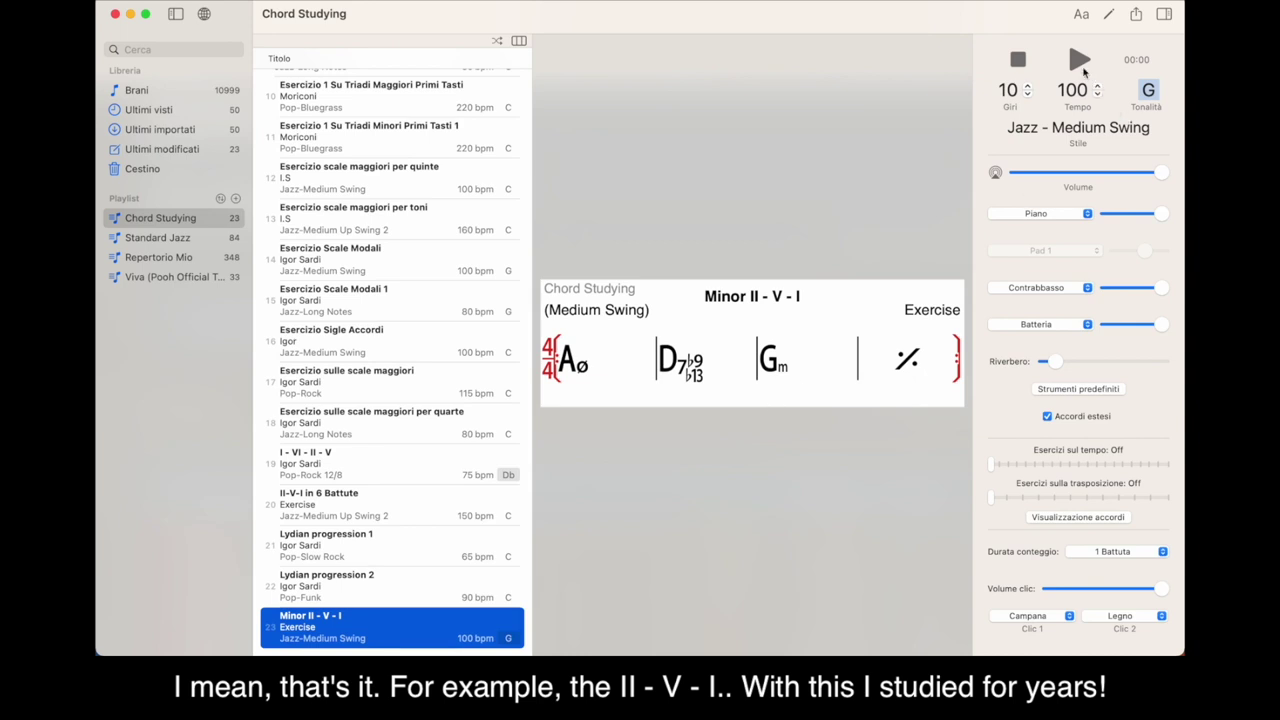
pyautogui.click(1148, 90)
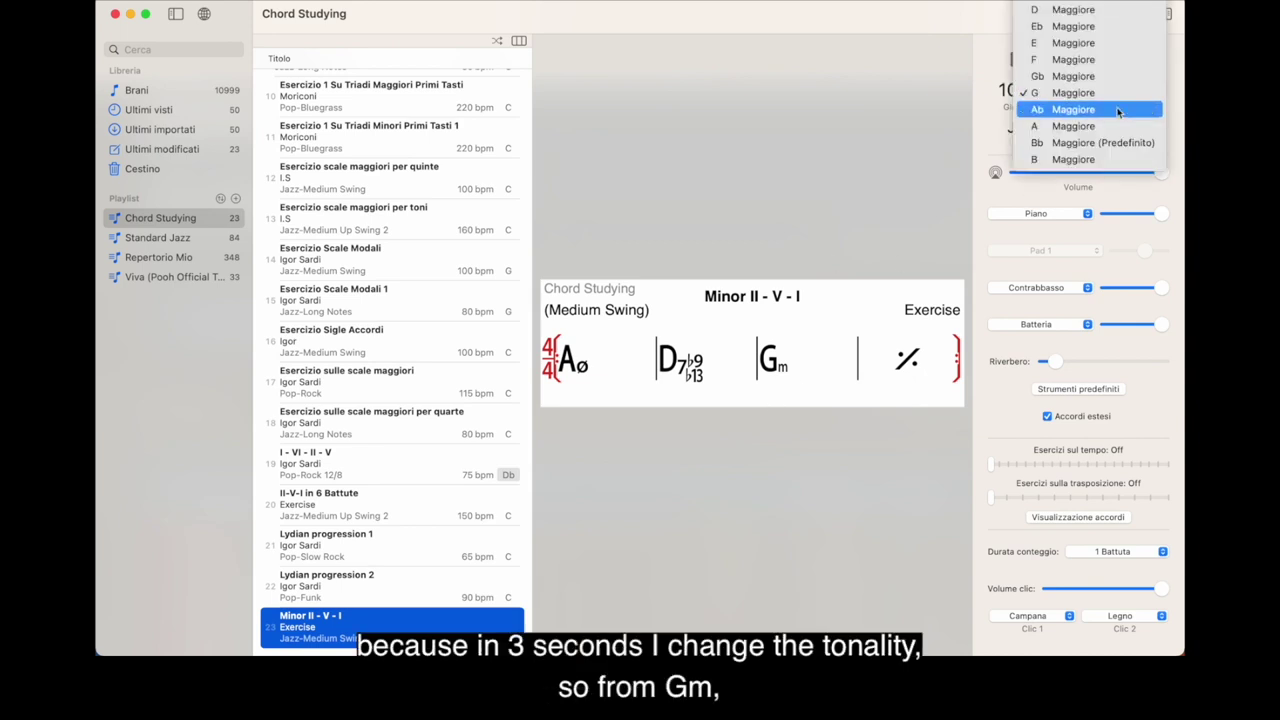
pyautogui.click(1073, 42)
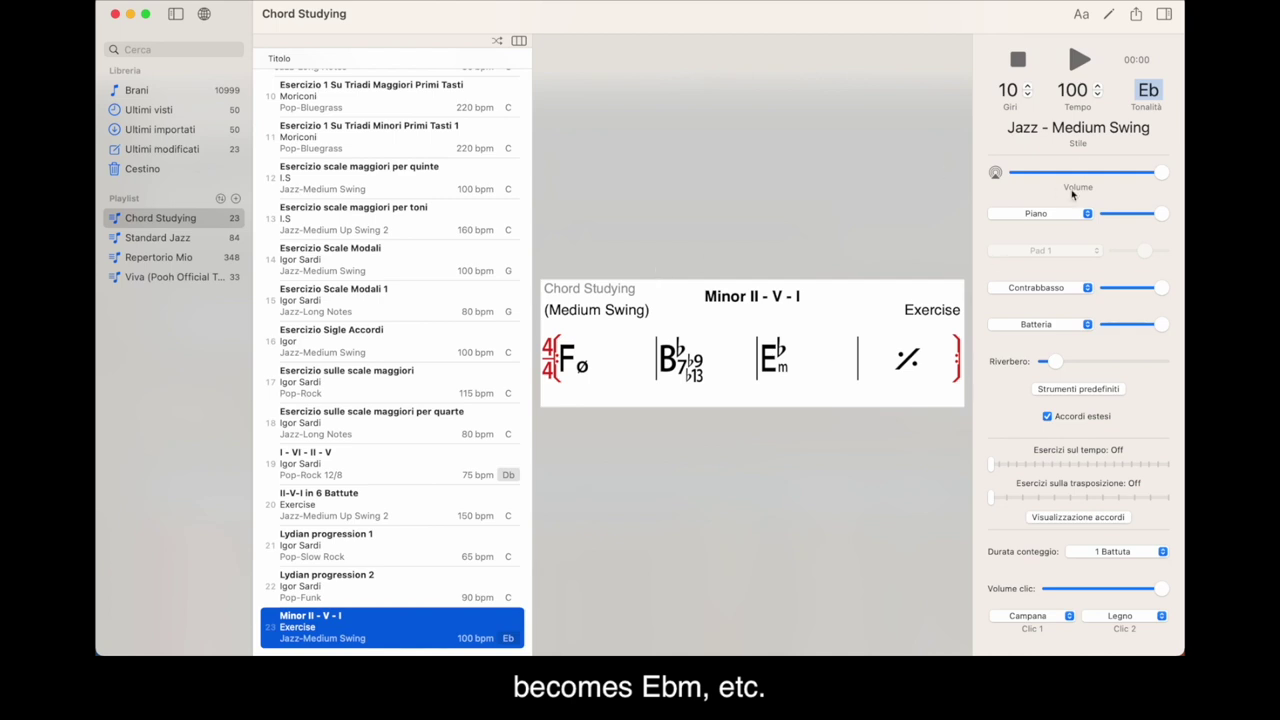
# Play the Minor II - V - I exercise, lower the double bass volume to zero and stop the playback
pyautogui.click(1078, 60)
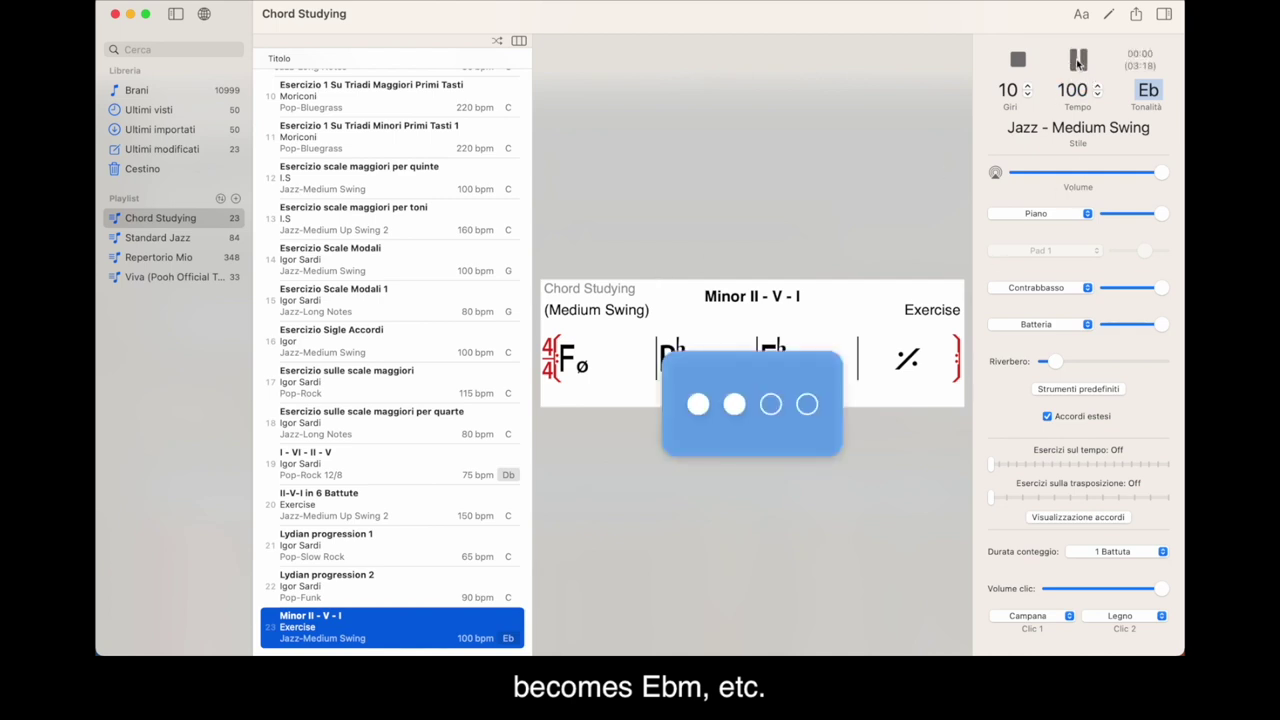
pyautogui.moveTo(1160, 288); pyautogui.dragTo(1076, 287)
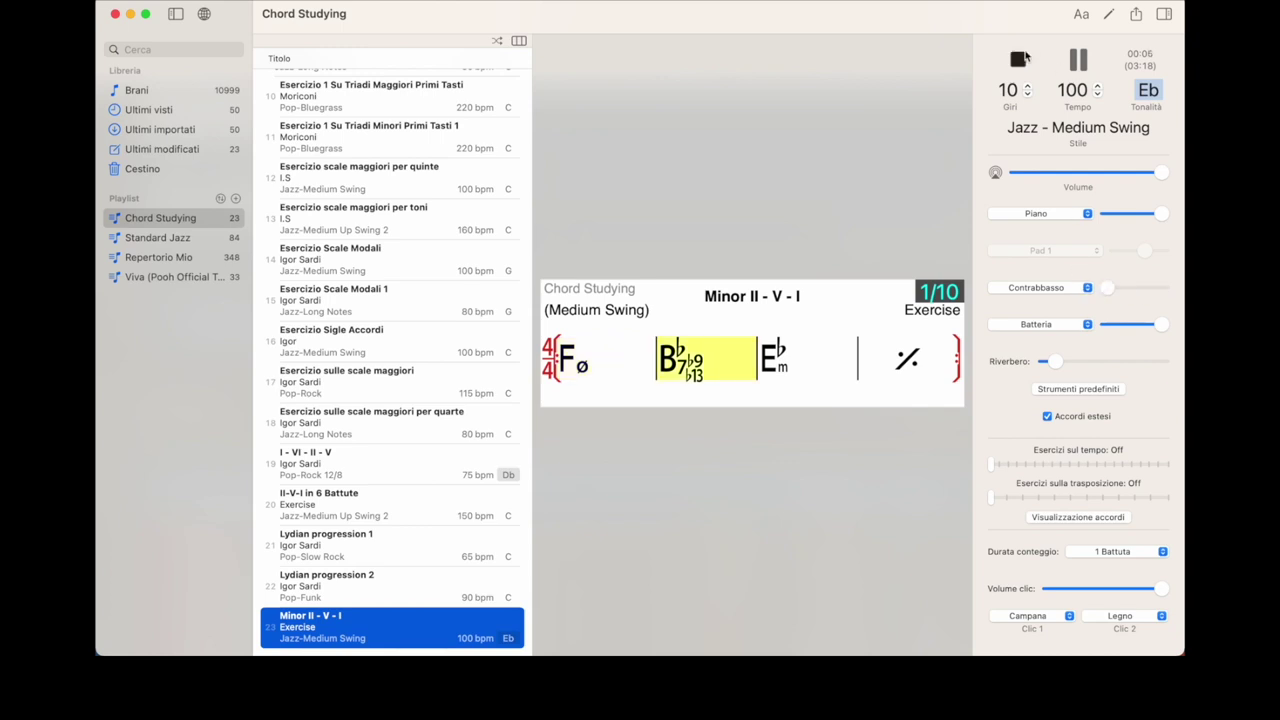
pyautogui.press('space')
pyautogui.moveTo(993, 466)
pyautogui.mouseDown()
pyautogui.moveTo(1066, 464)
pyautogui.moveTo(976, 469)
pyautogui.mouseUp()
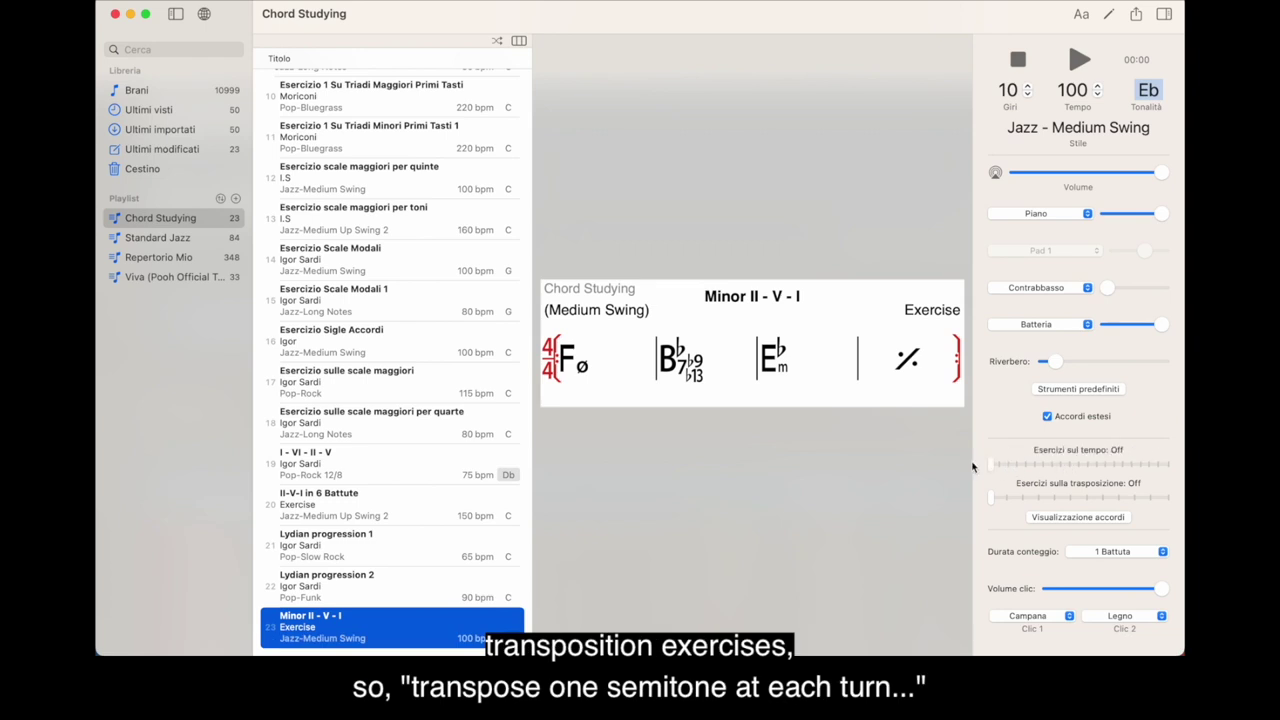
pyautogui.moveTo(992, 505)
pyautogui.mouseDown()
pyautogui.moveTo(1034, 505)
pyautogui.moveTo(990, 500)
pyautogui.mouseUp()
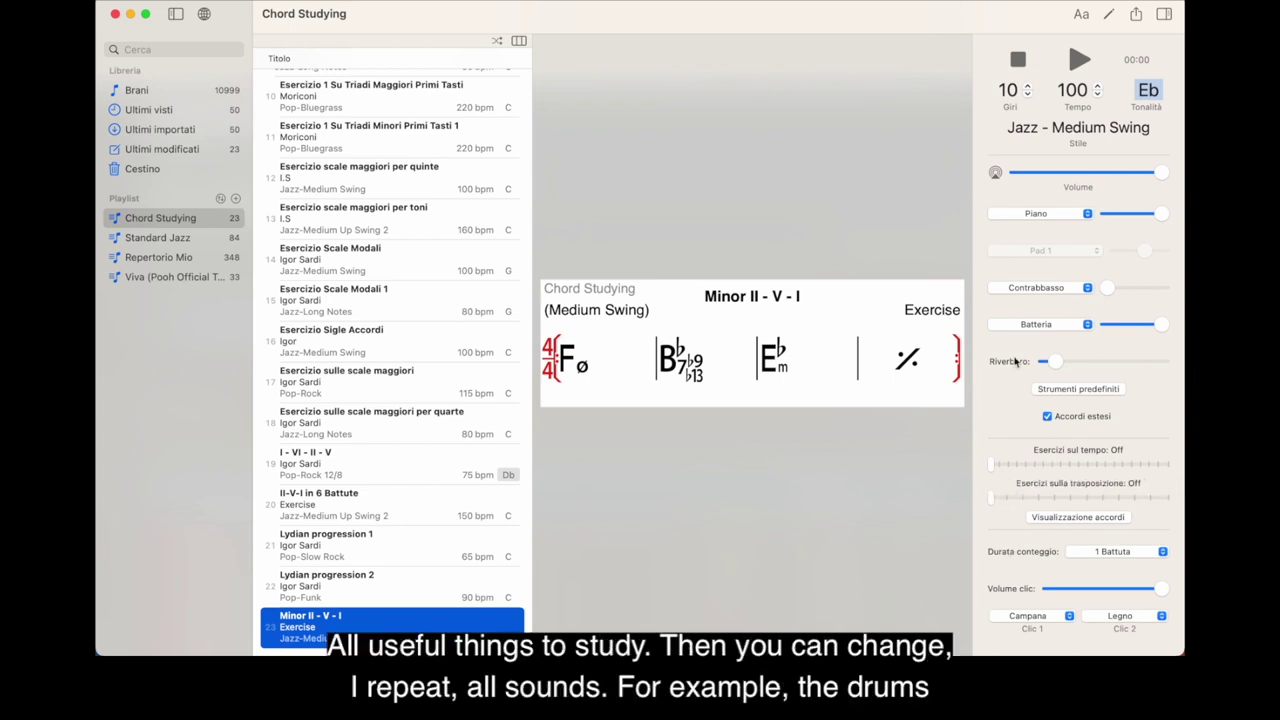
# Replace the exercise's drums with Click 2 & 4, play it briefly and stop the playback
pyautogui.click(1071, 331)
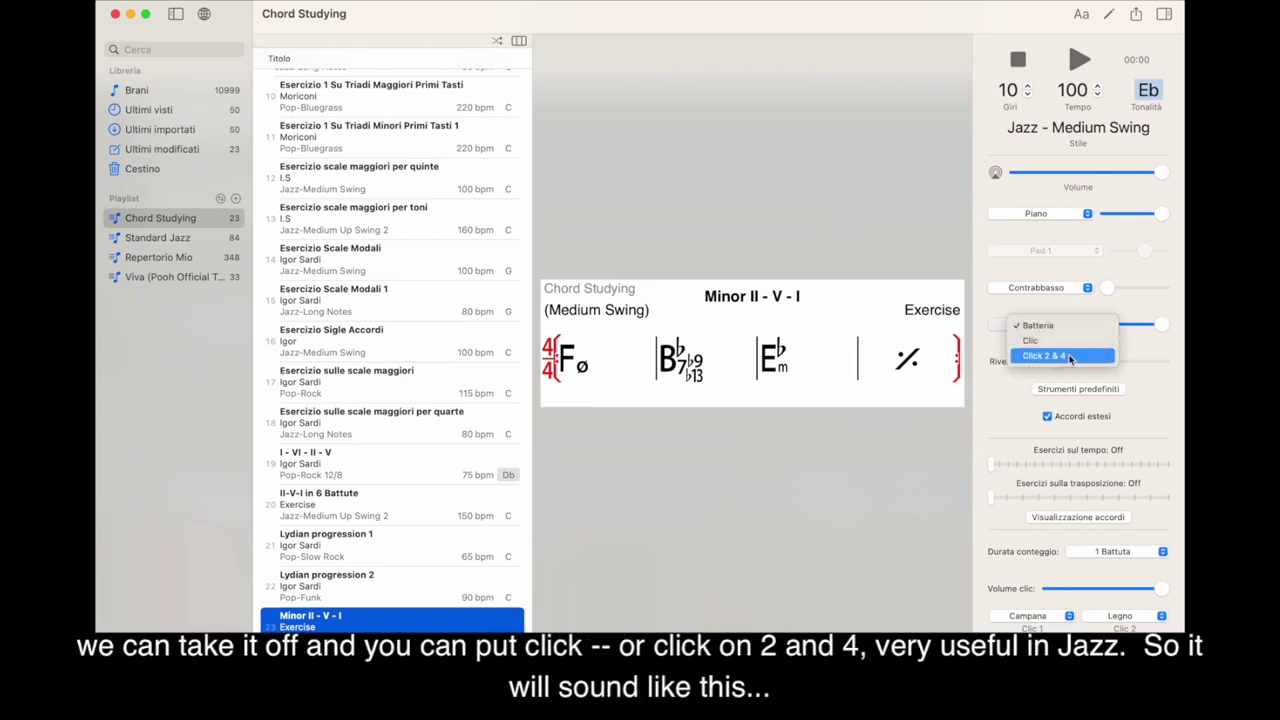
pyautogui.click(1070, 356)
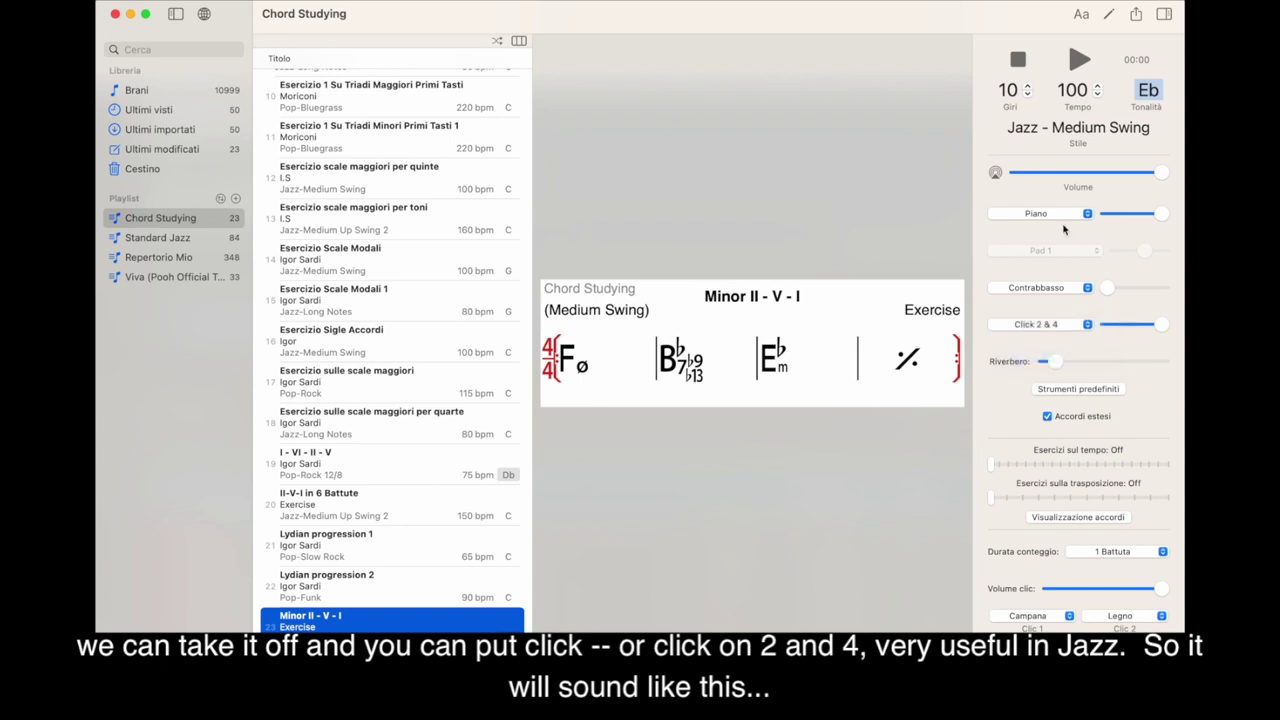
pyautogui.click(1082, 62)
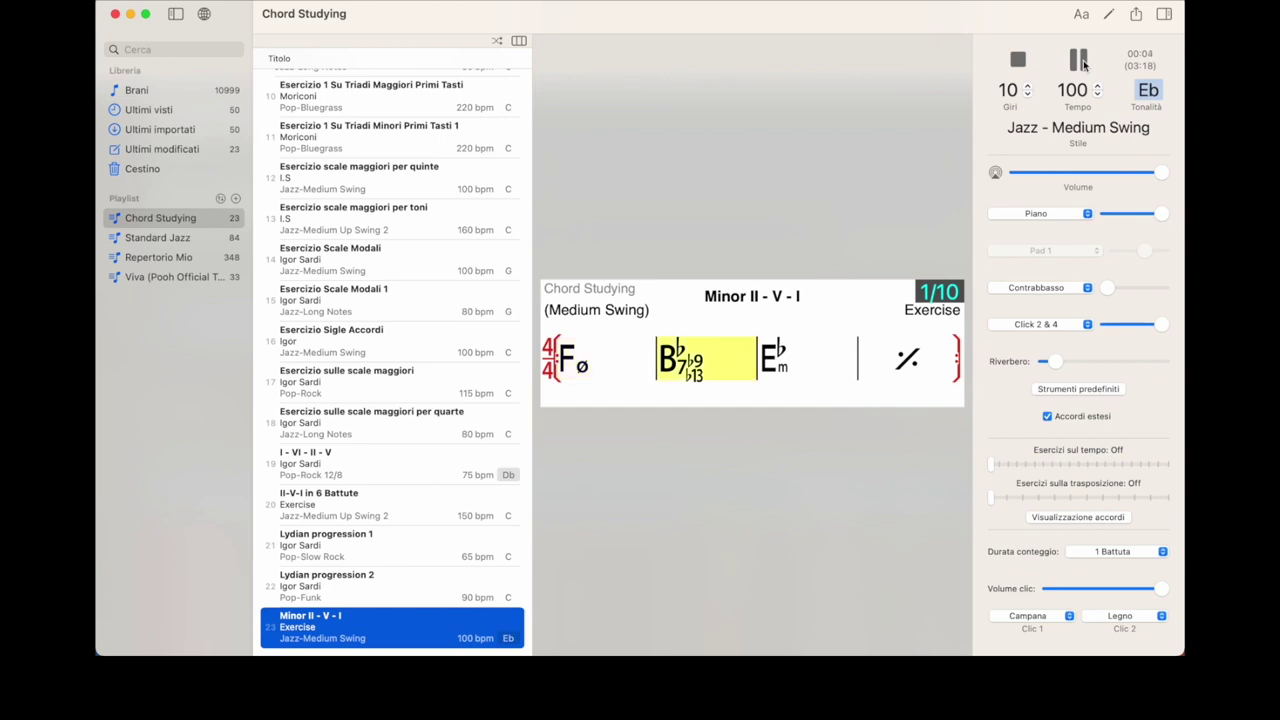
pyautogui.click(1082, 62)
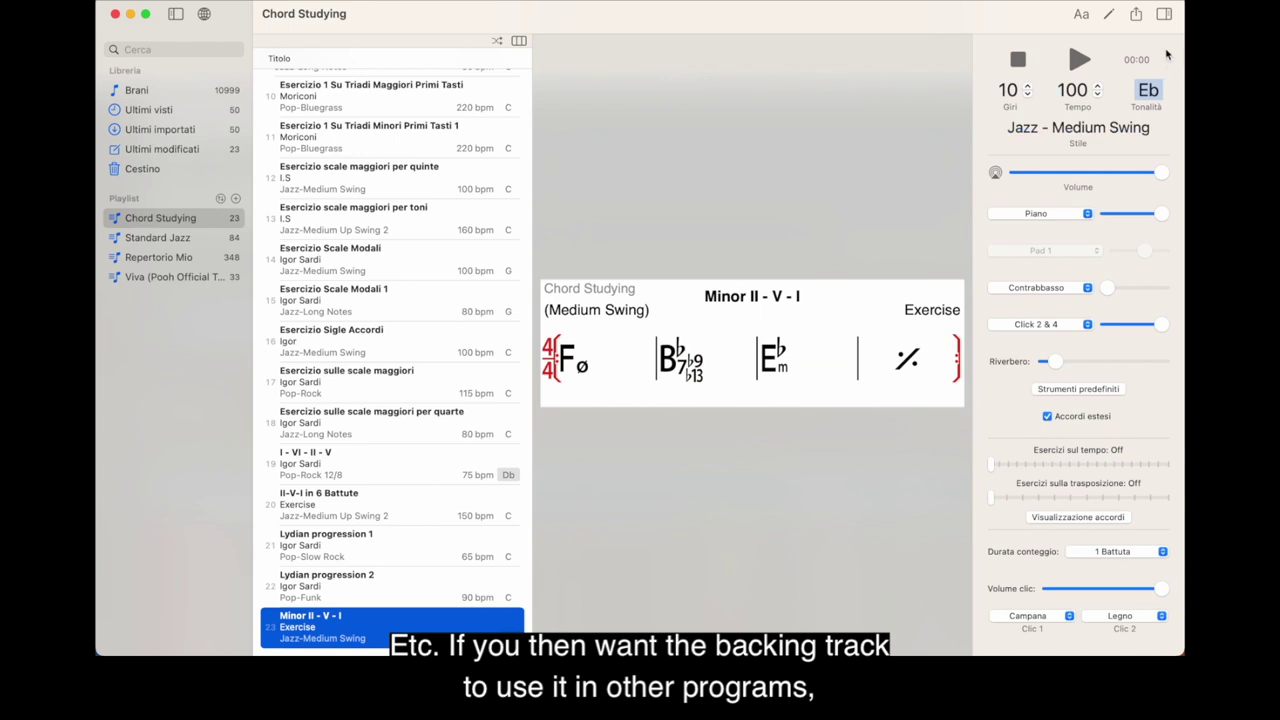
# Review the options for exporting the score, audio and playlist, recording and searching the web
pyautogui.click(1137, 16)
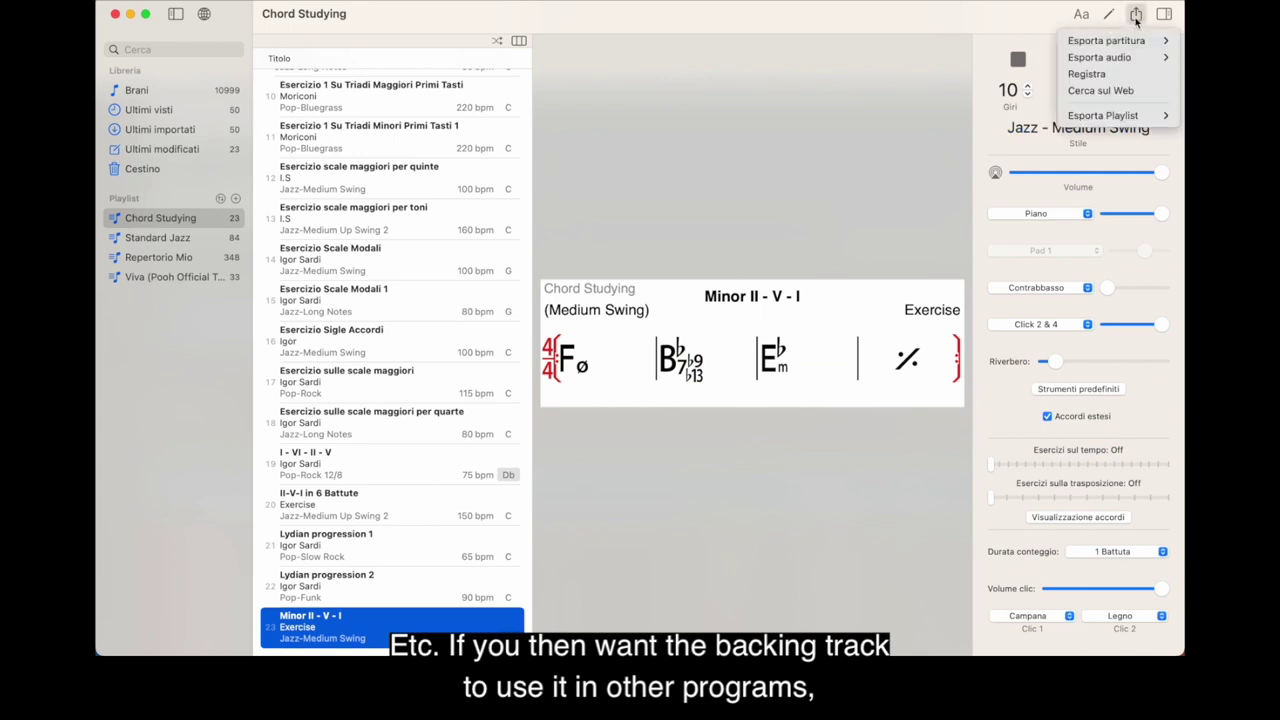
pyautogui.moveTo(1126, 58)
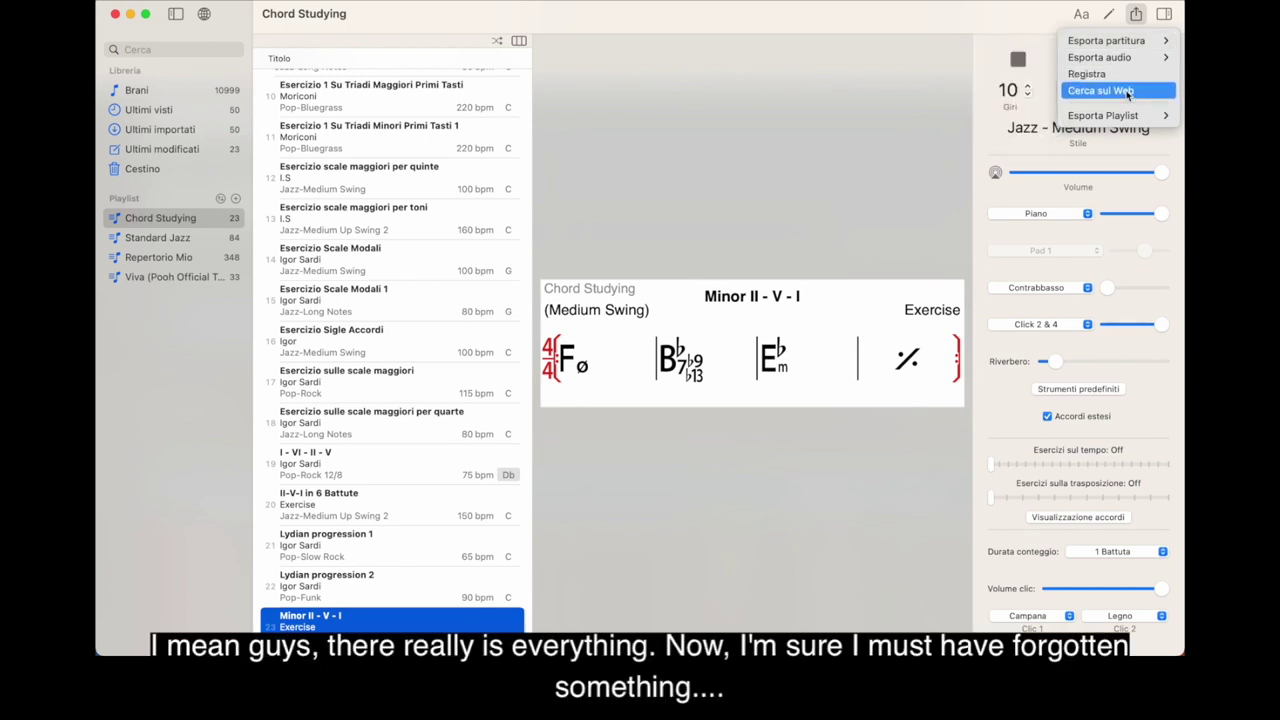
pyautogui.click(923, 118)
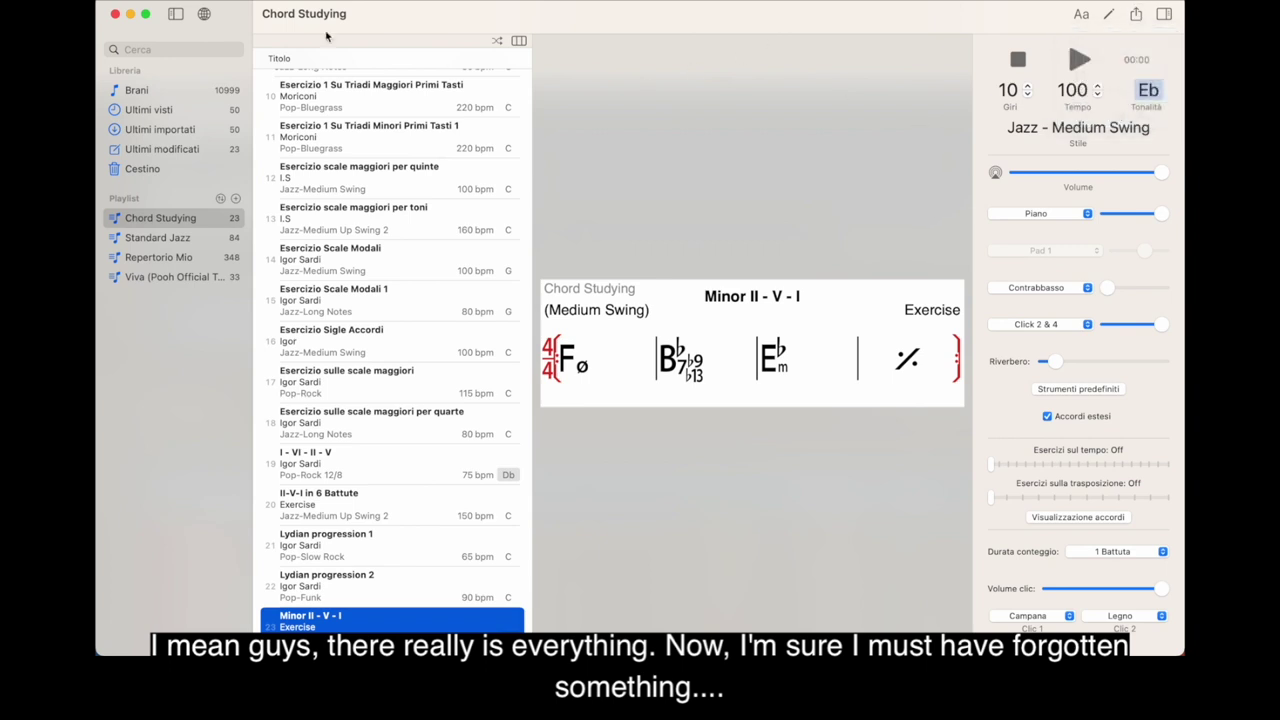
# Try the – symbol for minor chords in the general settings and switch it back to m
pyautogui.click(160, 1)
pyautogui.click(168, 48)
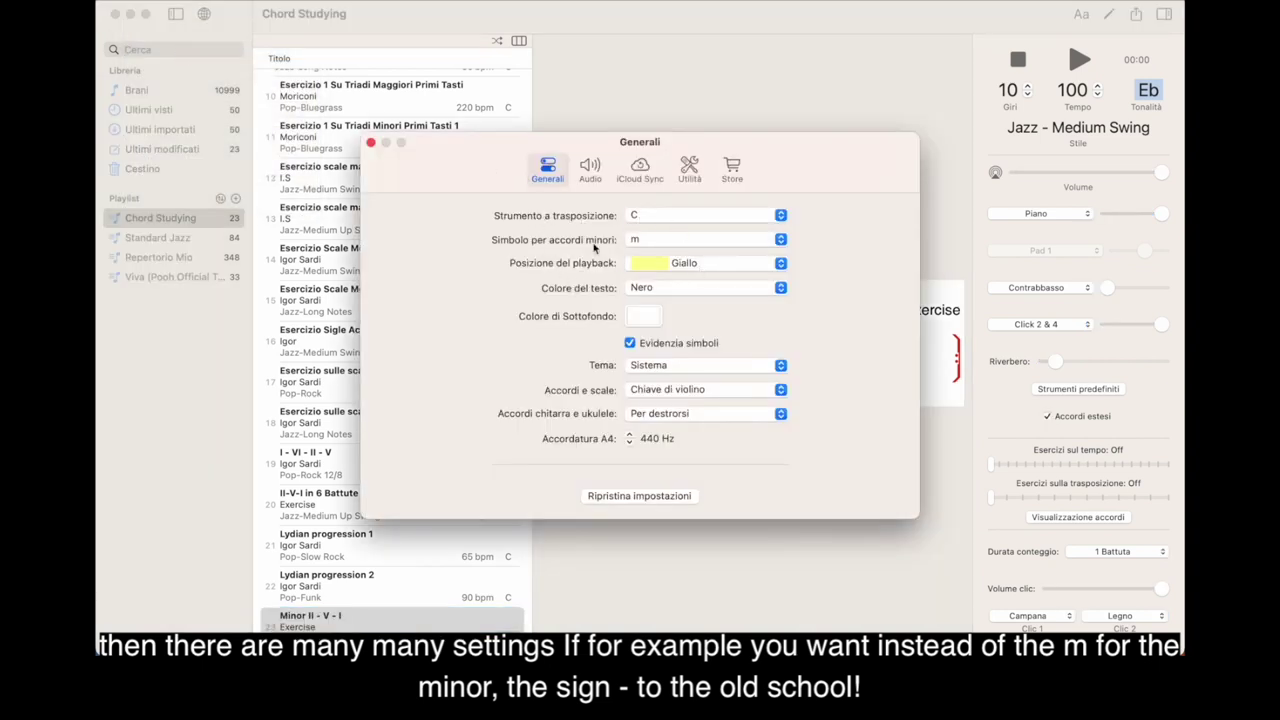
pyautogui.click(772, 243)
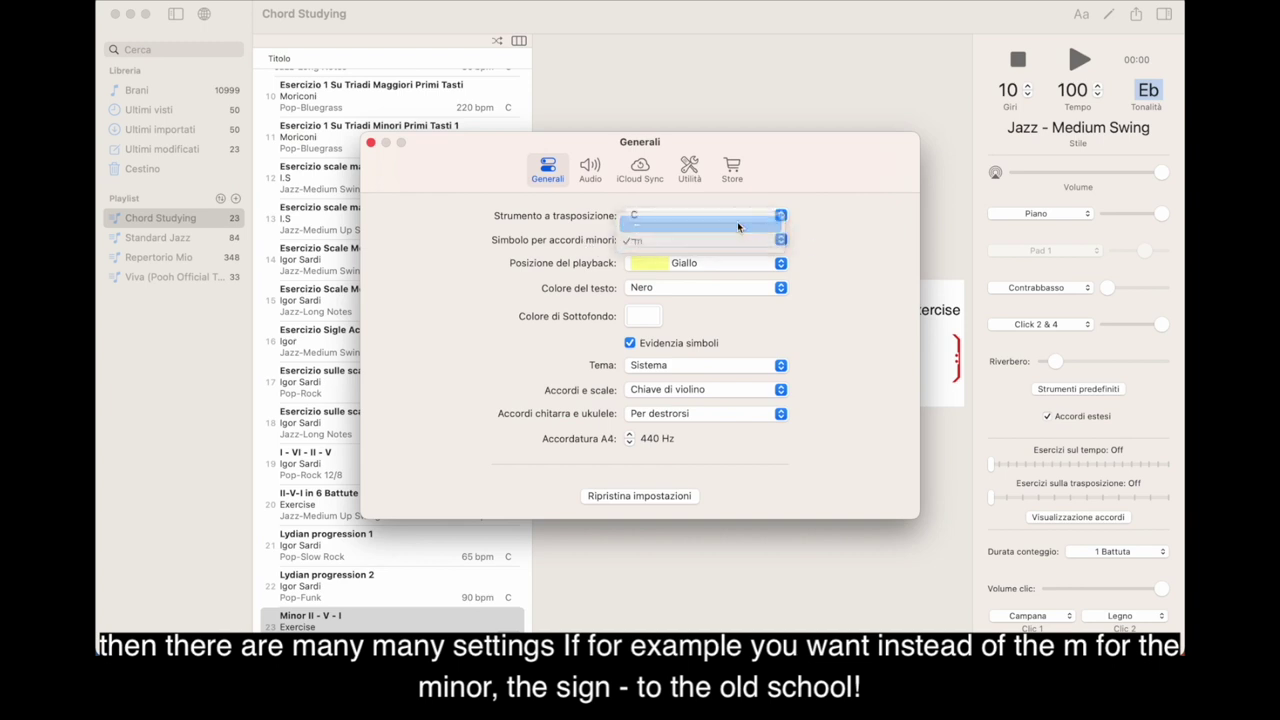
pyautogui.click(751, 226)
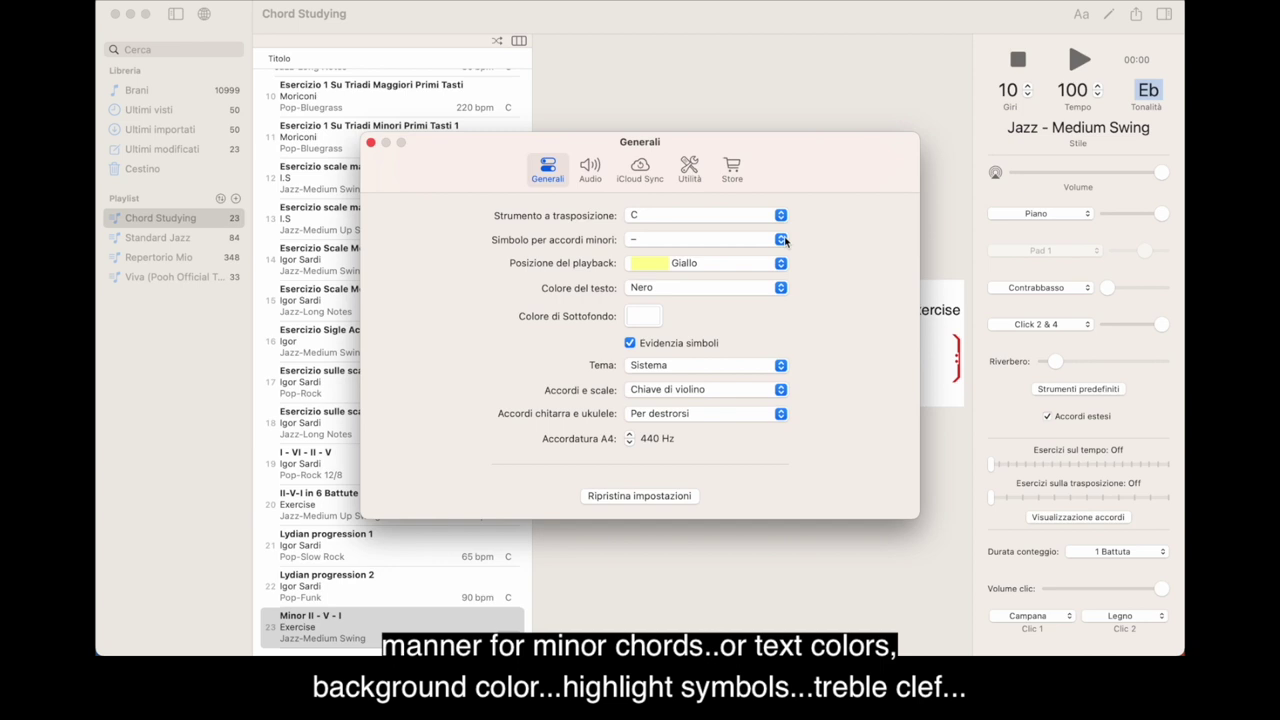
pyautogui.click(781, 240)
pyautogui.click(772, 257)
# Review the audio output, iCloud Sync and utility settings and close the settings window
pyautogui.click(592, 170)
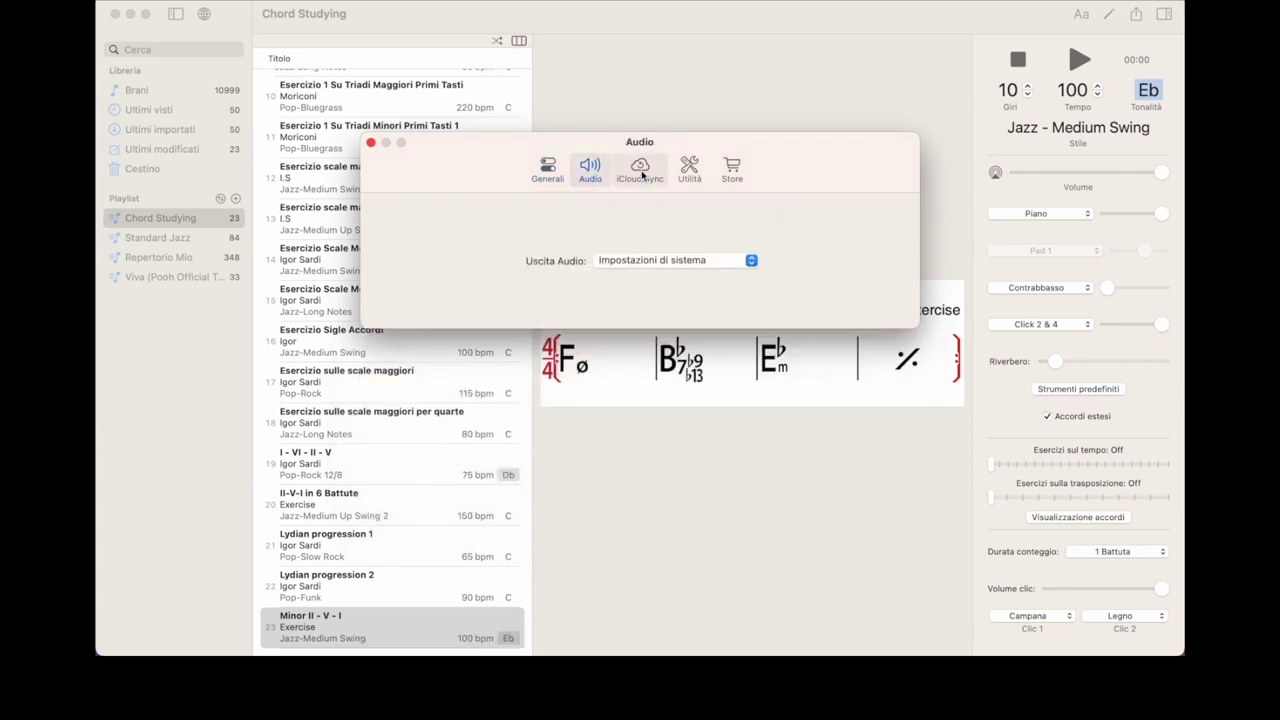
pyautogui.click(640, 170)
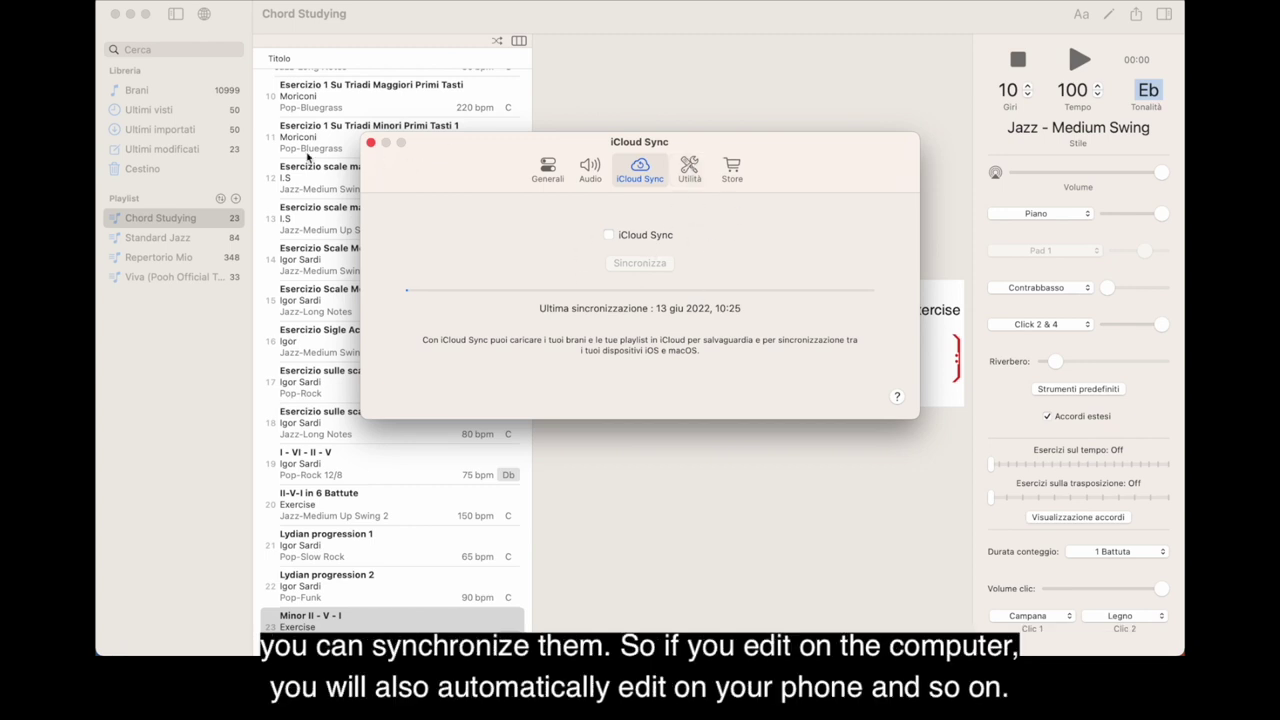
pyautogui.click(690, 180)
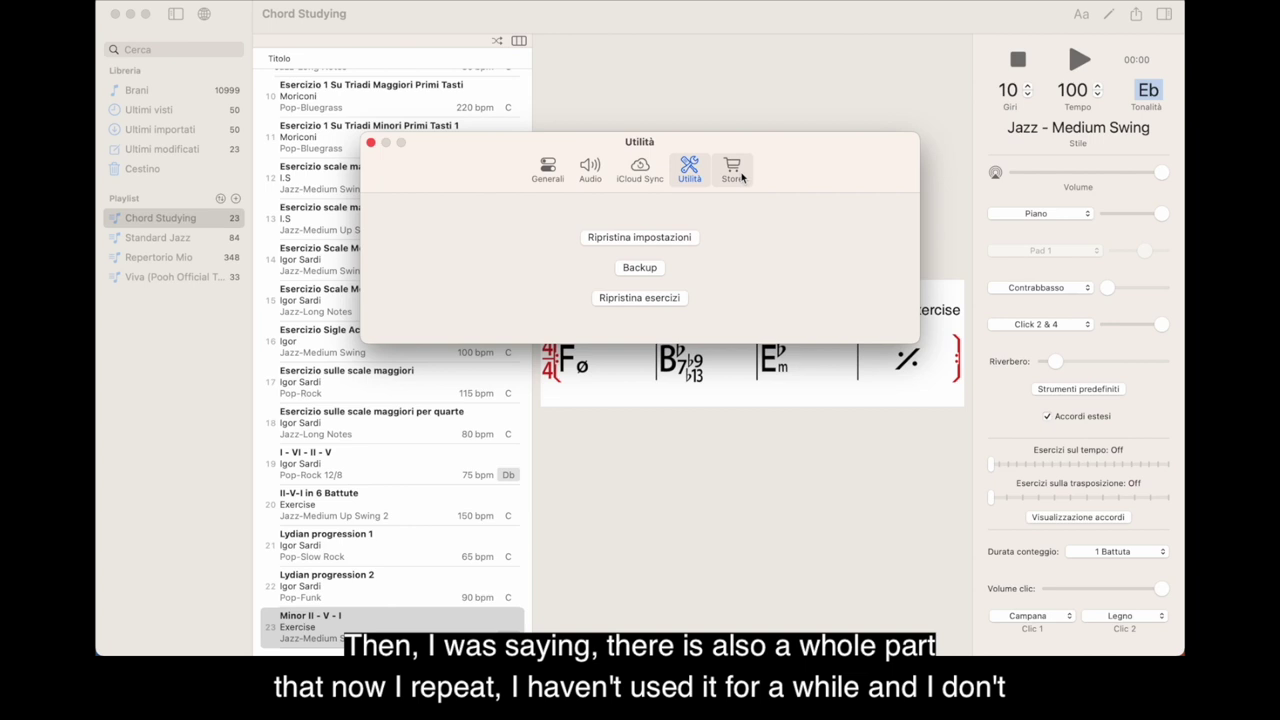
pyautogui.click(370, 143)
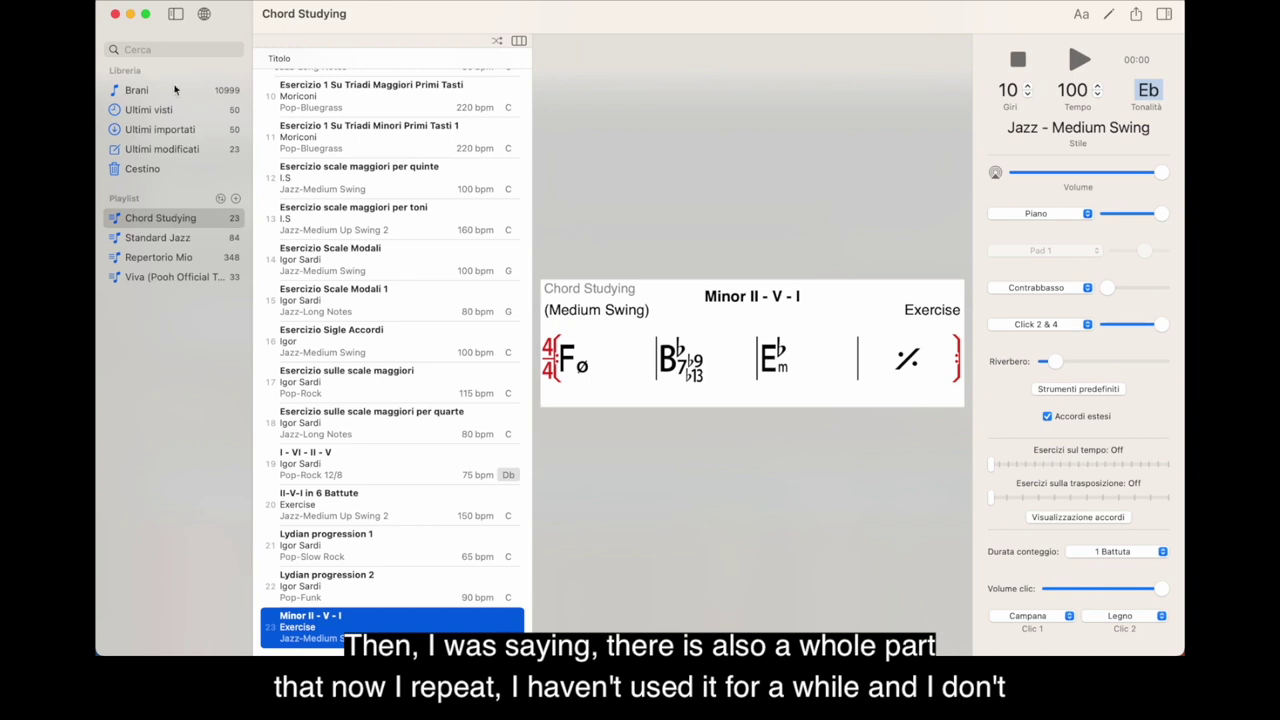
# Look up the commands that show guitar, ukulele and piano chords and the chords and scales reference
pyautogui.click(250, 1)
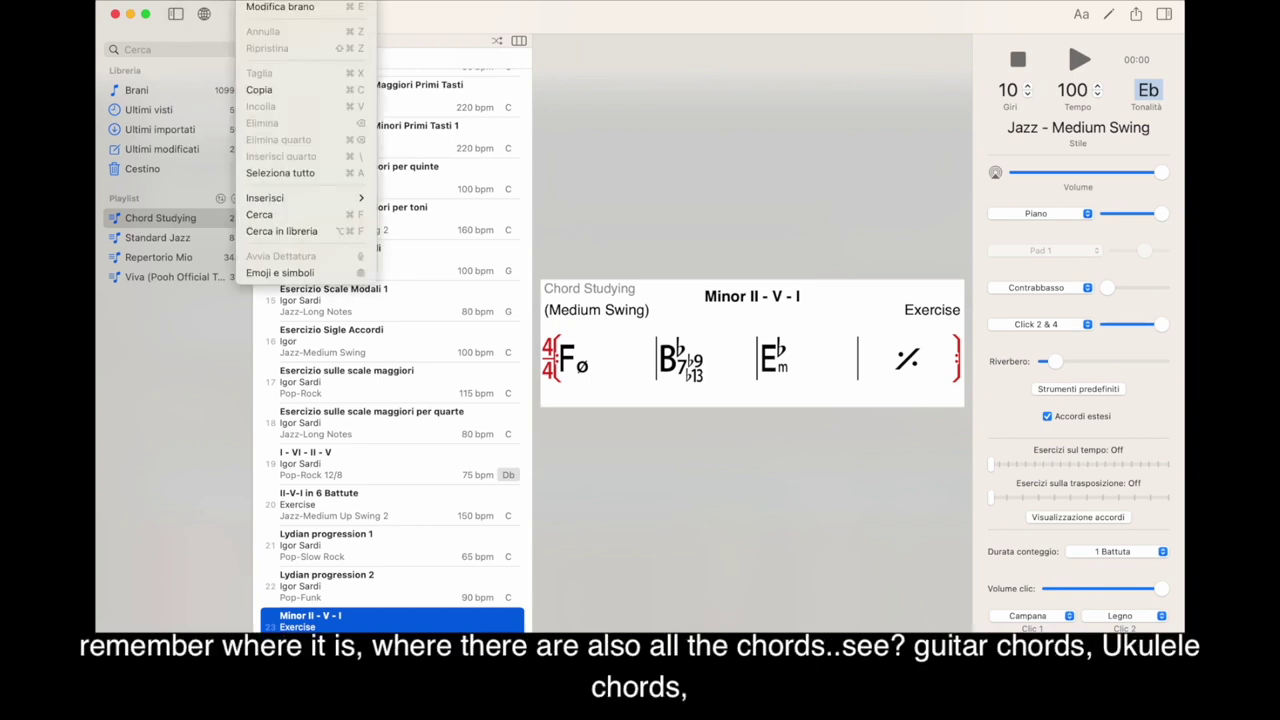
pyautogui.moveTo(352, 1)
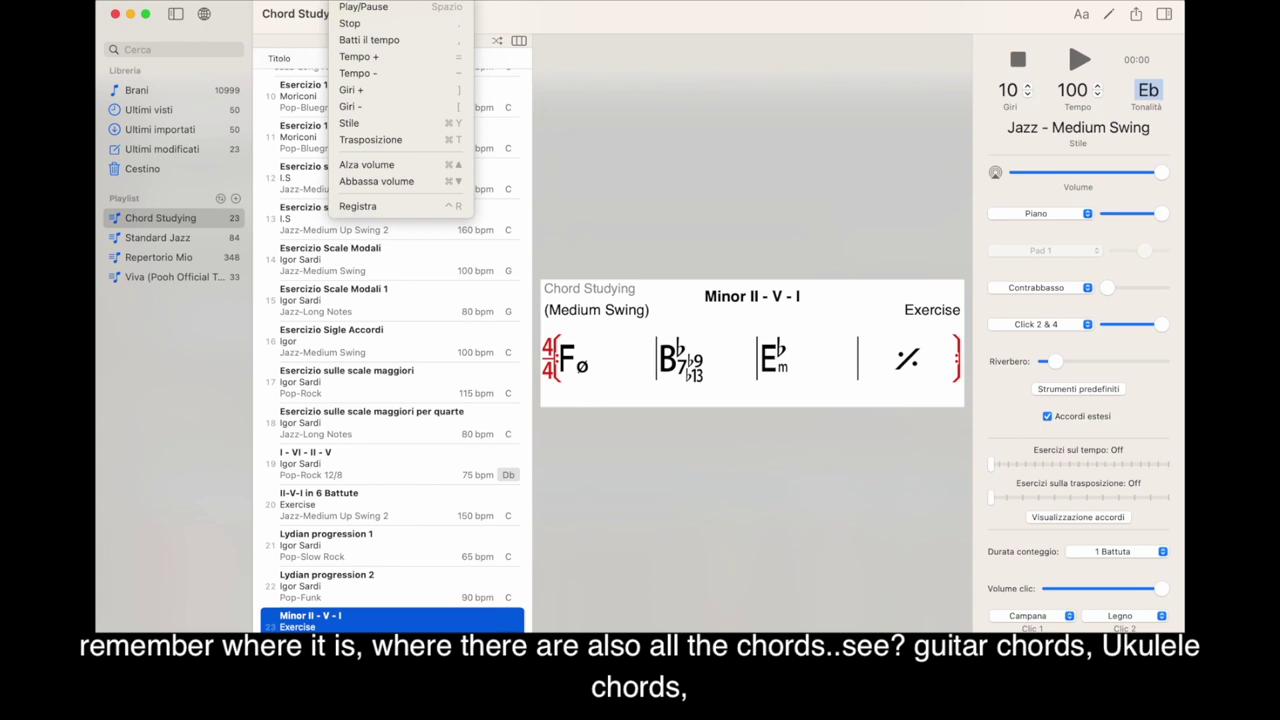
pyautogui.moveTo(395, 1)
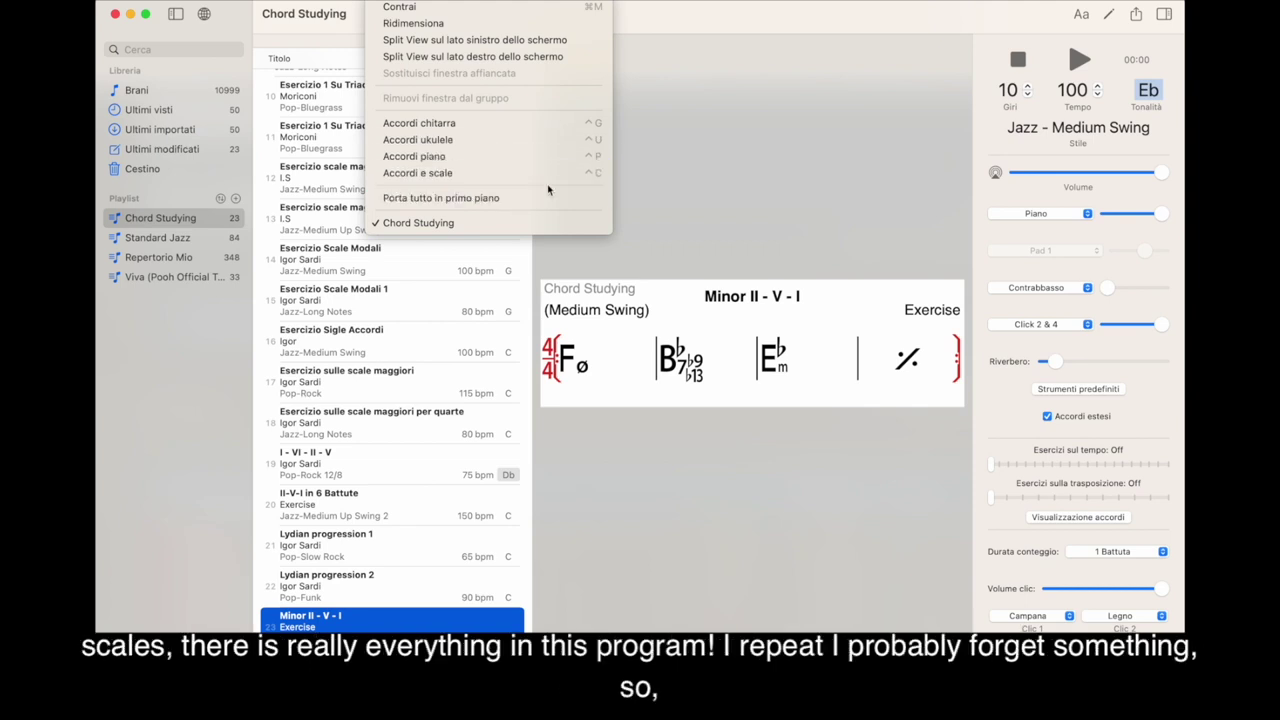
pyautogui.click(697, 192)
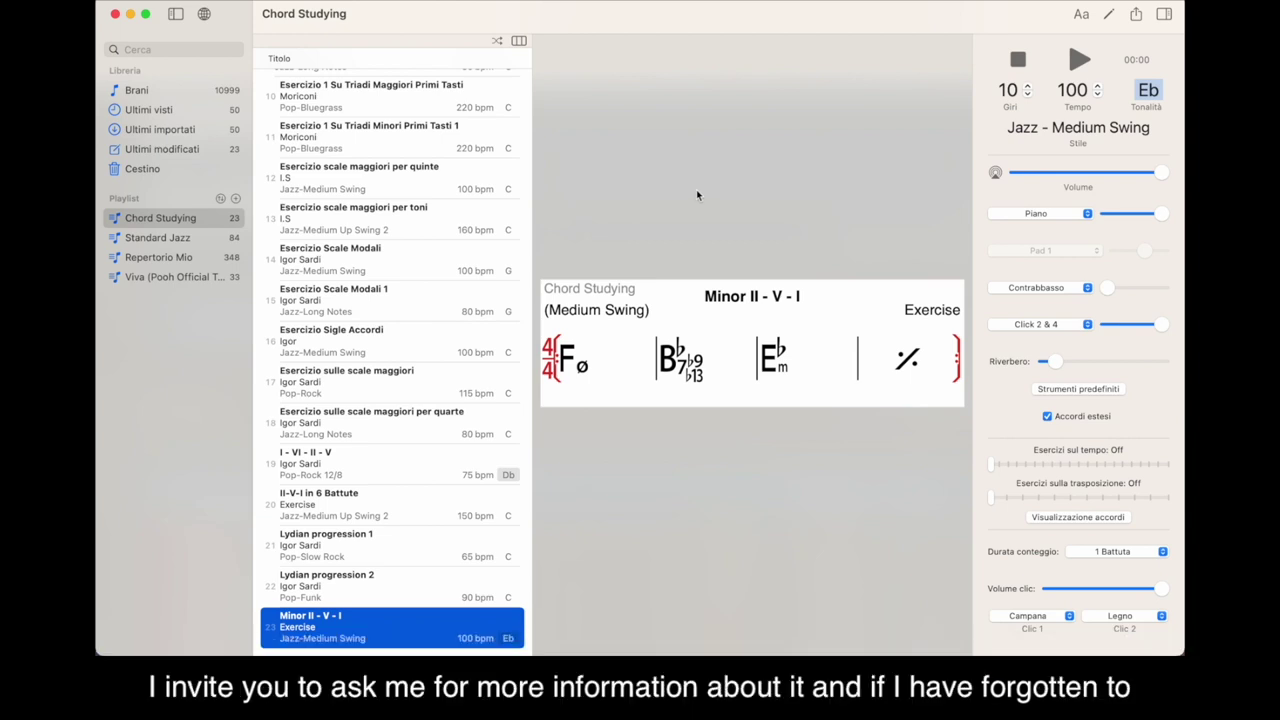
# Browse the Chord Studying playlist and the complete song library
pyautogui.scroll(-2, 435, 264)
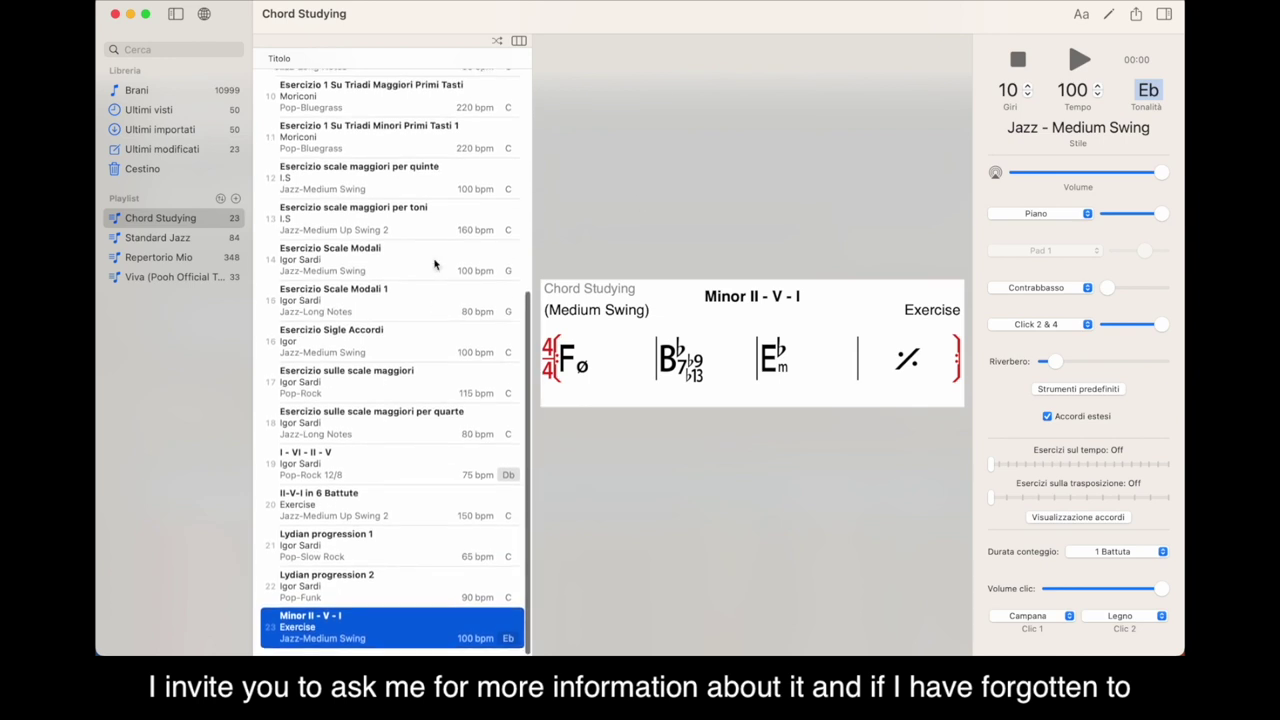
pyautogui.scroll(5, 435, 264)
pyautogui.scroll(2, 435, 267)
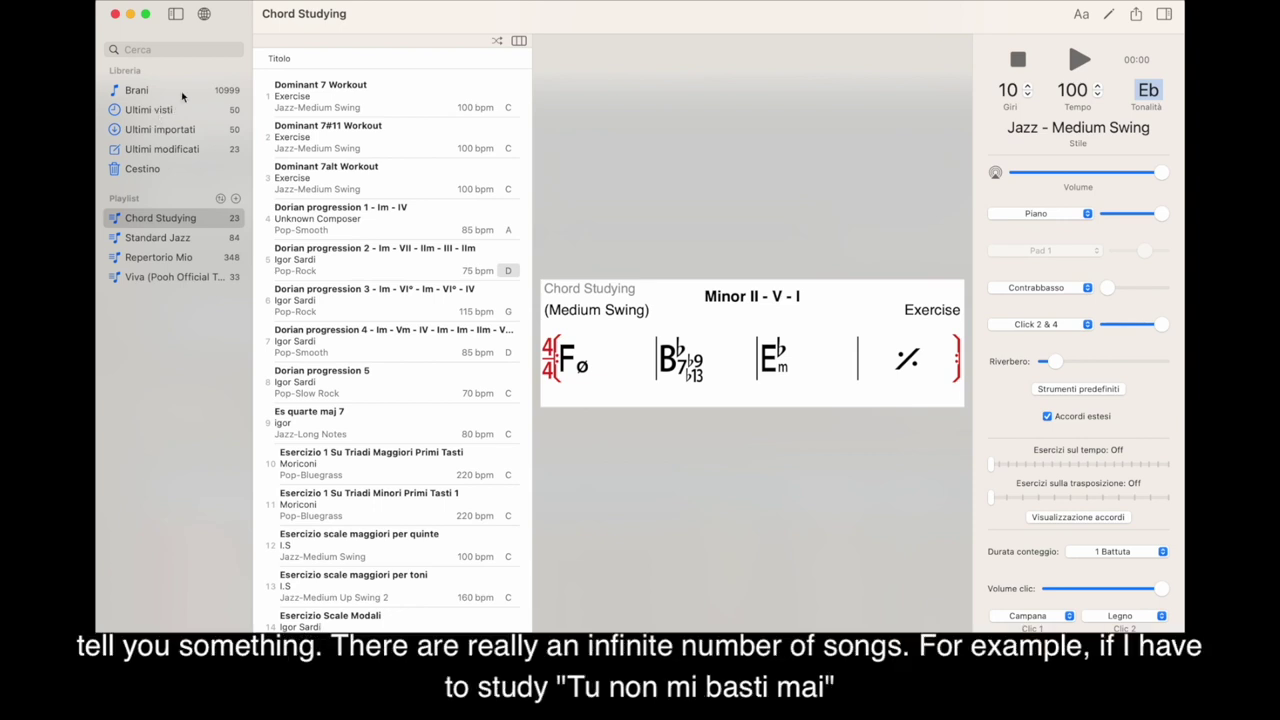
pyautogui.click(135, 90)
pyautogui.scroll(-10, 352, 190)
pyautogui.scroll(-5, 352, 173)
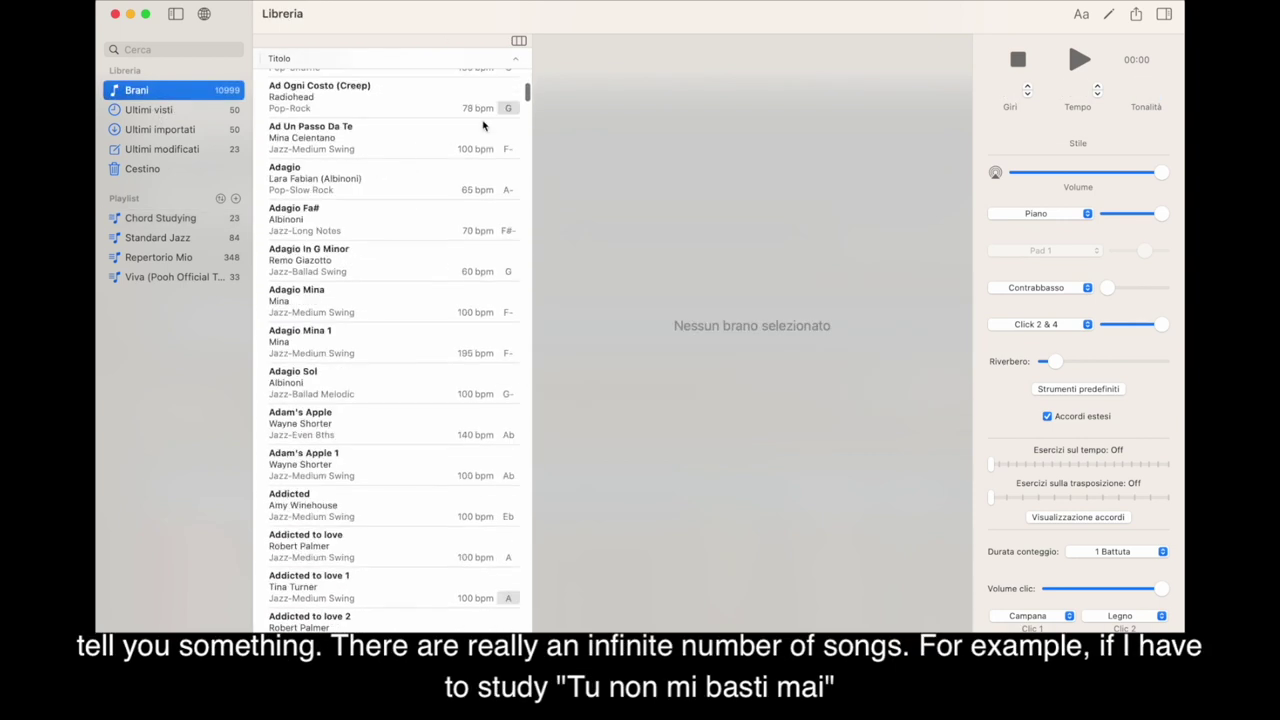
pyautogui.moveTo(527, 92); pyautogui.dragTo(532, 300)
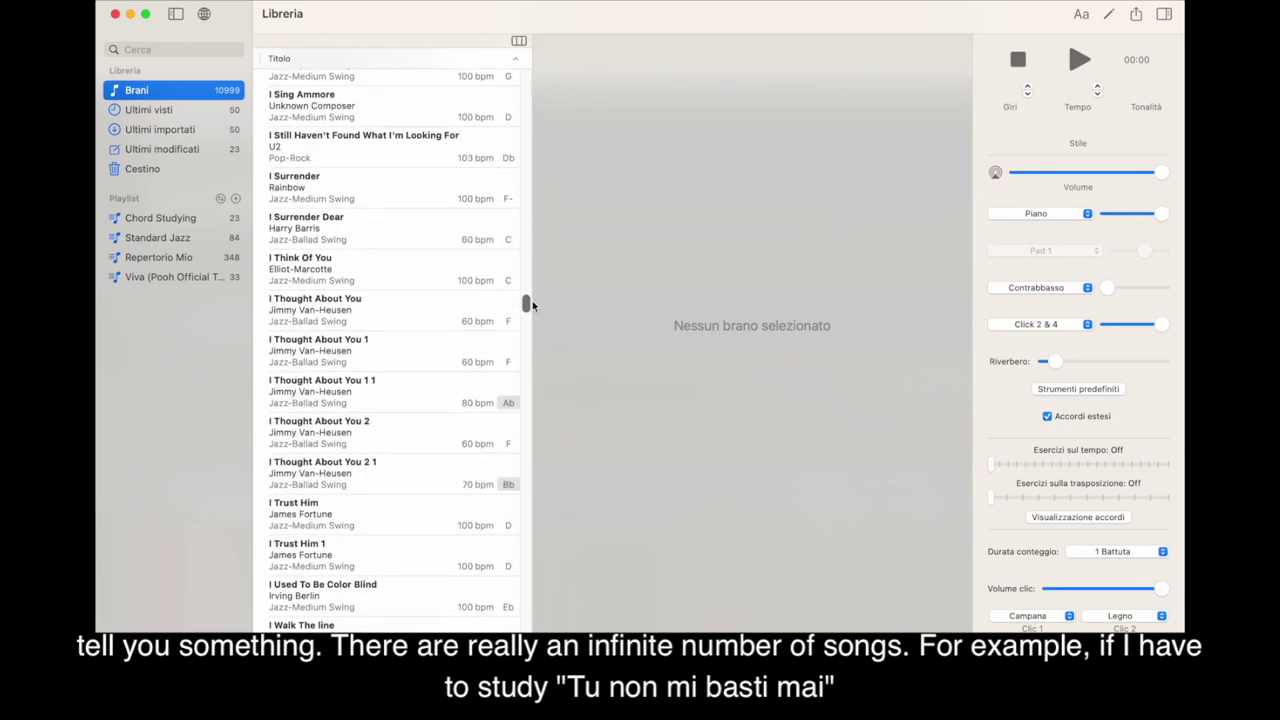
# Open the Tu Non Mi Basti Mai chart from the Repertorio Mio playlist and browse the songs listed after it
pyautogui.click(190, 260)
pyautogui.scroll(-5, 367, 197)
pyautogui.scroll(6, 367, 197)
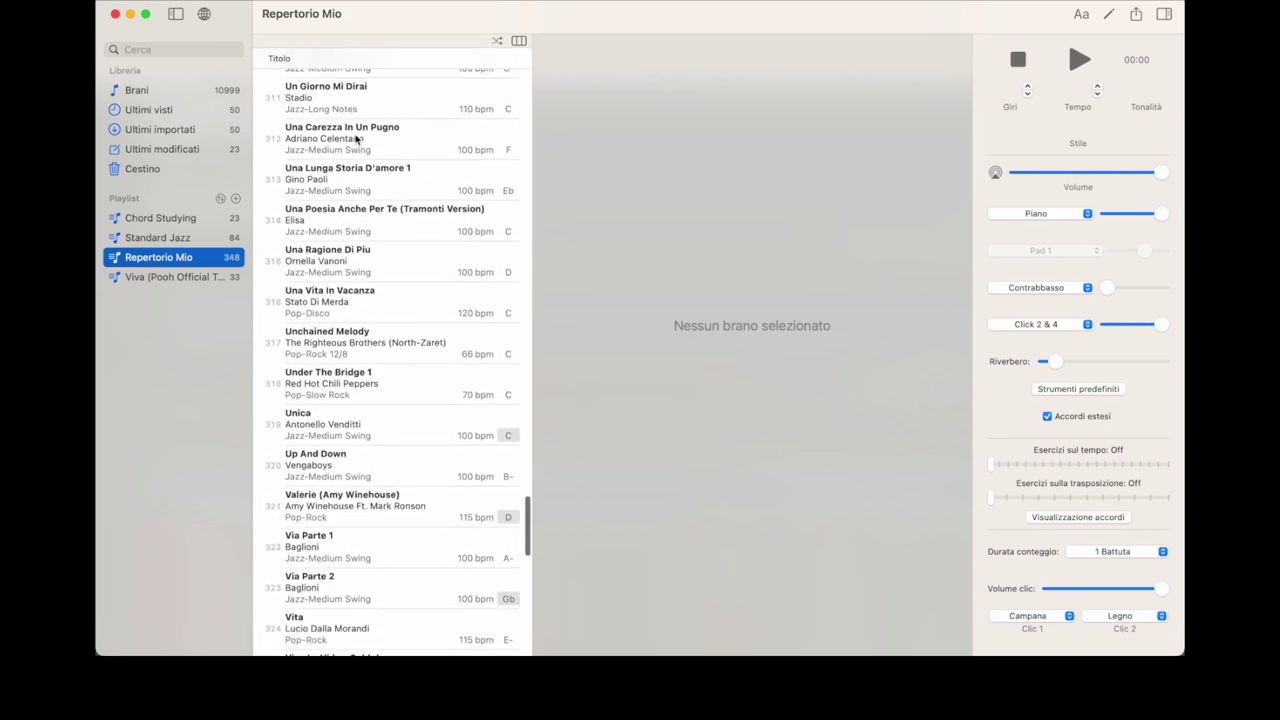
pyautogui.scroll(2, 355, 172)
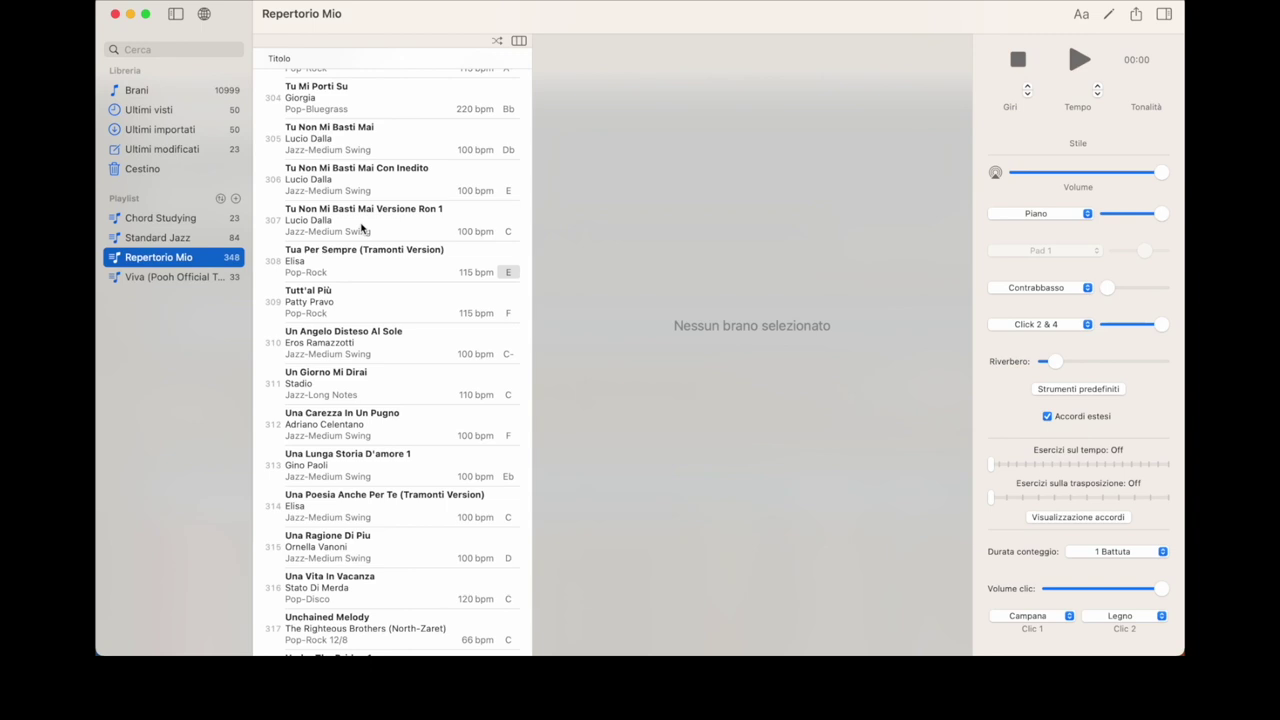
pyautogui.click(396, 138)
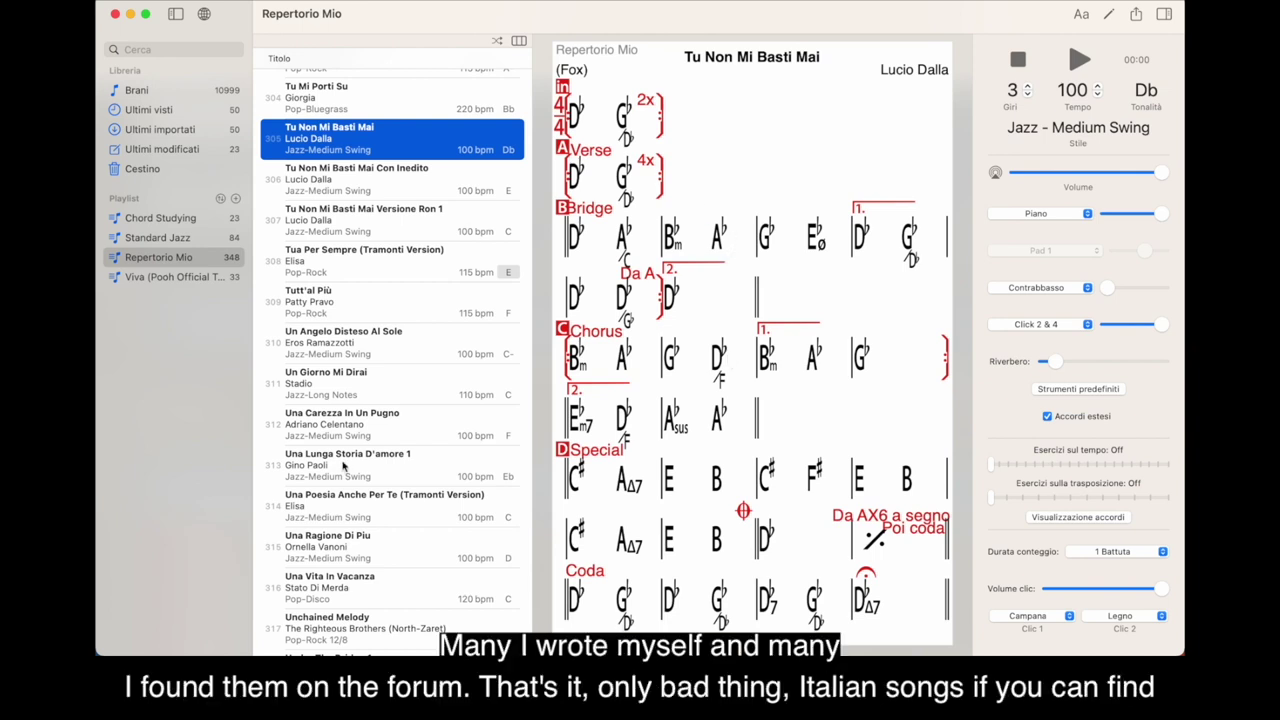
pyautogui.scroll(-8, 418, 438)
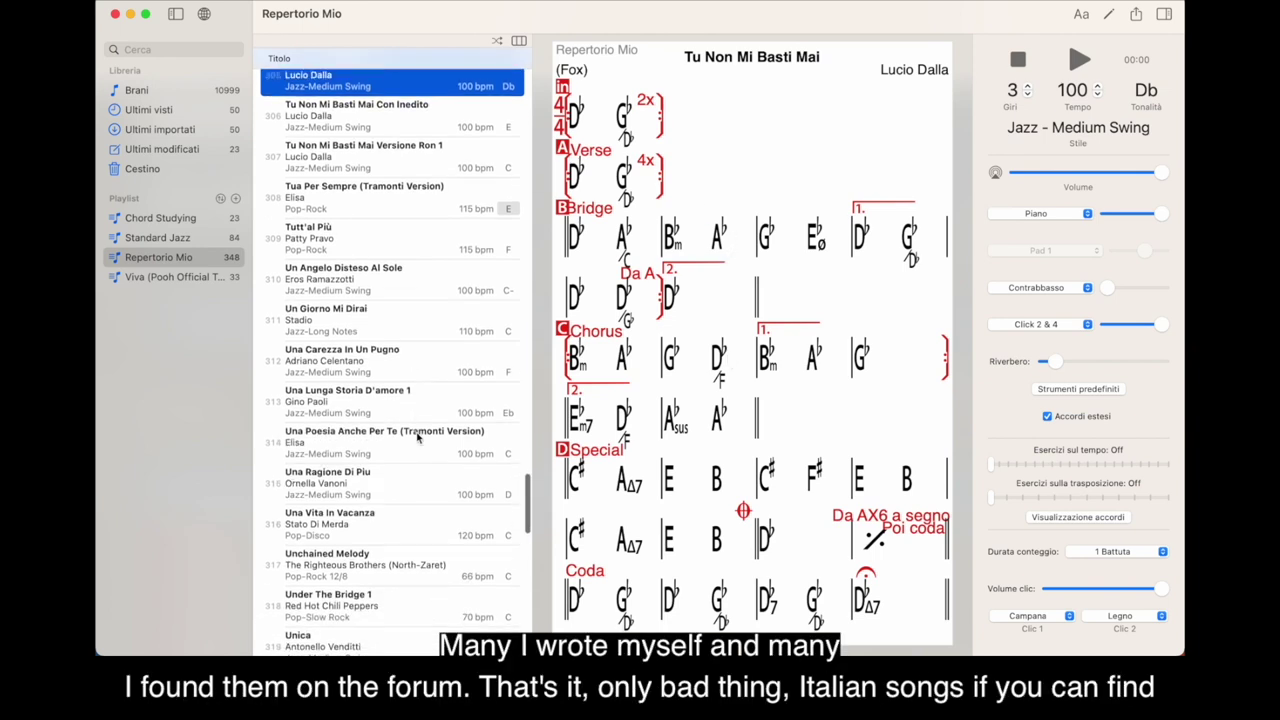
pyautogui.scroll(-10, 418, 438)
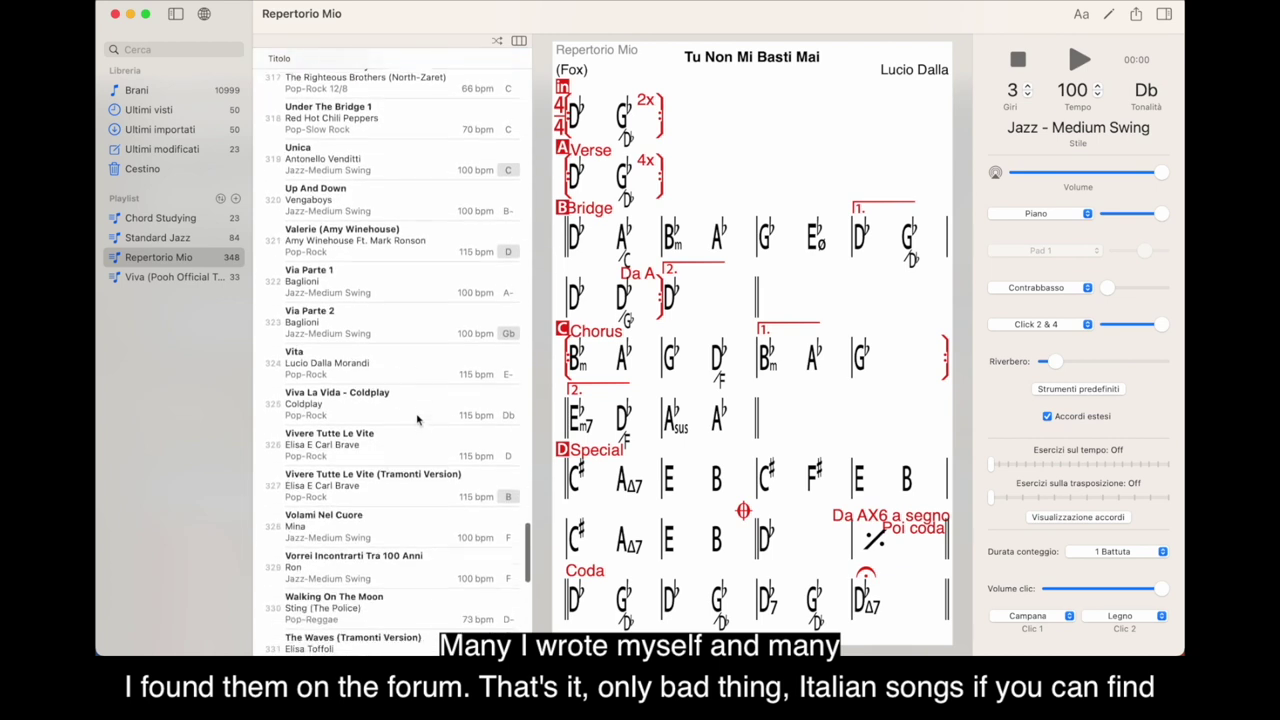
# Browse the end of the Repertorio Mio playlist and view the You Are Not Alone 1 and The Waves (Tramonti Version) charts
pyautogui.scroll(-6, 418, 420)
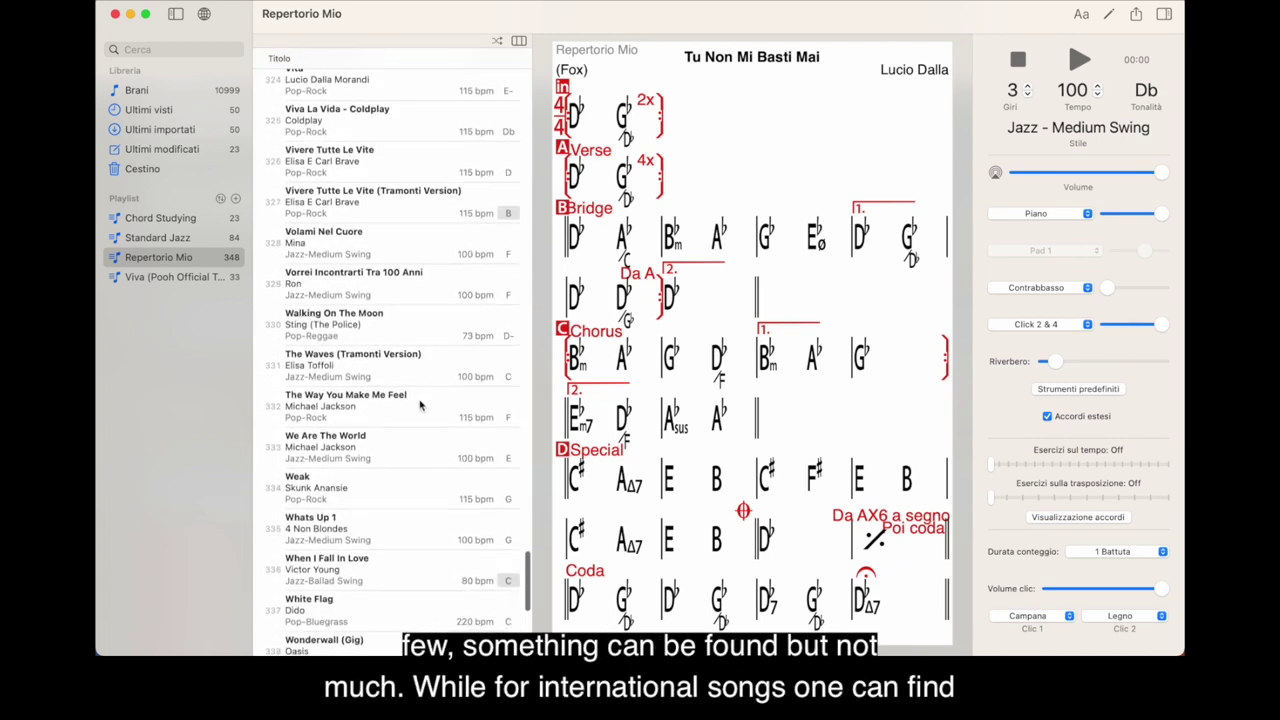
pyautogui.scroll(-2, 420, 405)
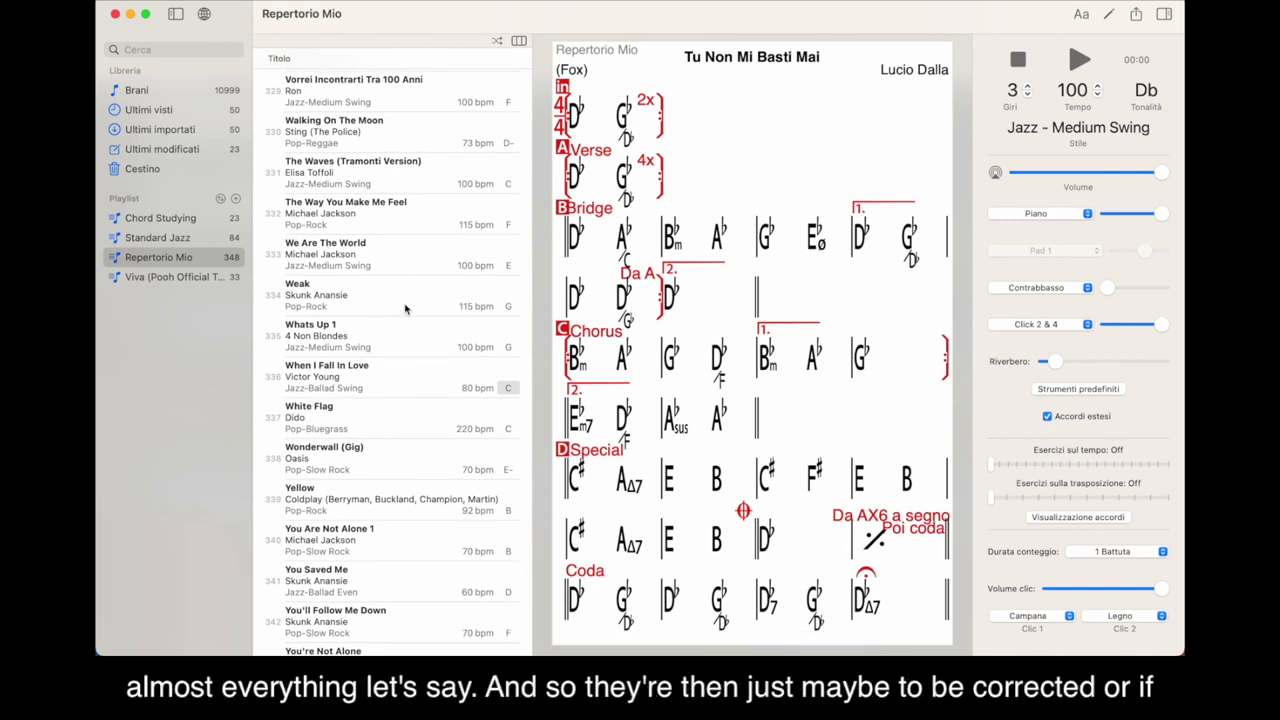
pyautogui.click(413, 540)
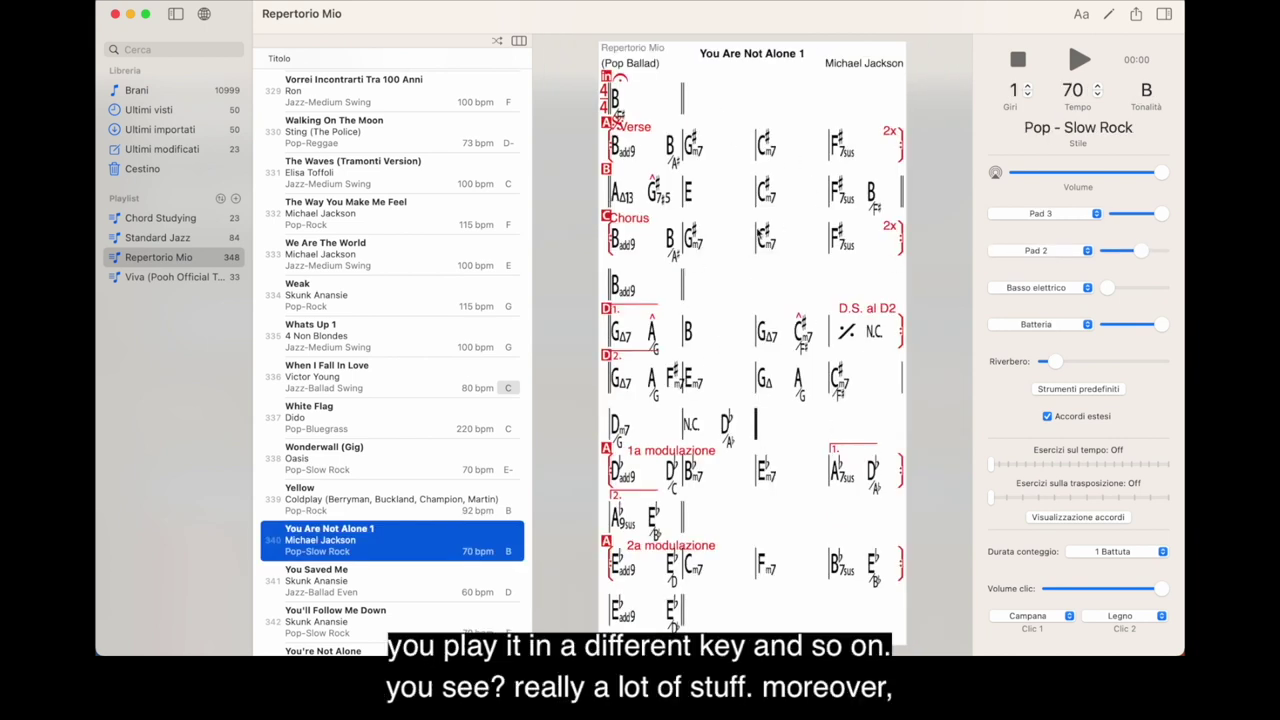
pyautogui.click(403, 190)
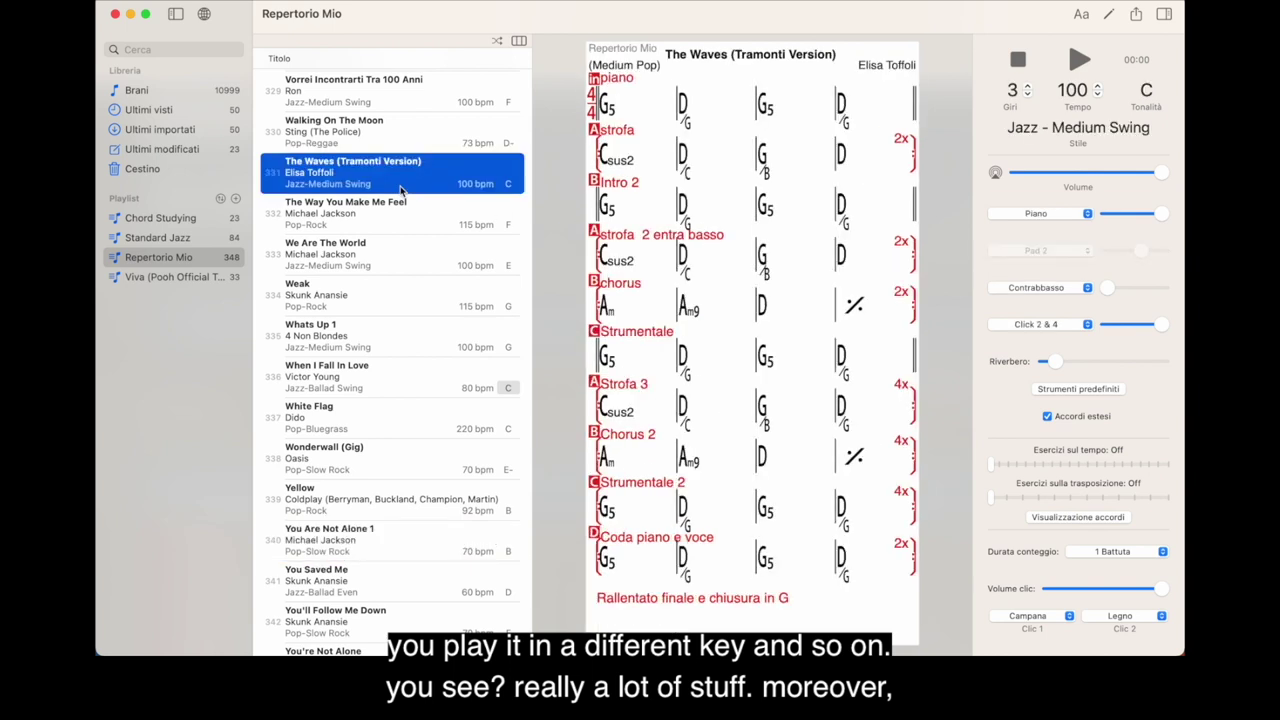
pyautogui.scroll(2, 457, 221)
pyautogui.scroll(5, 457, 221)
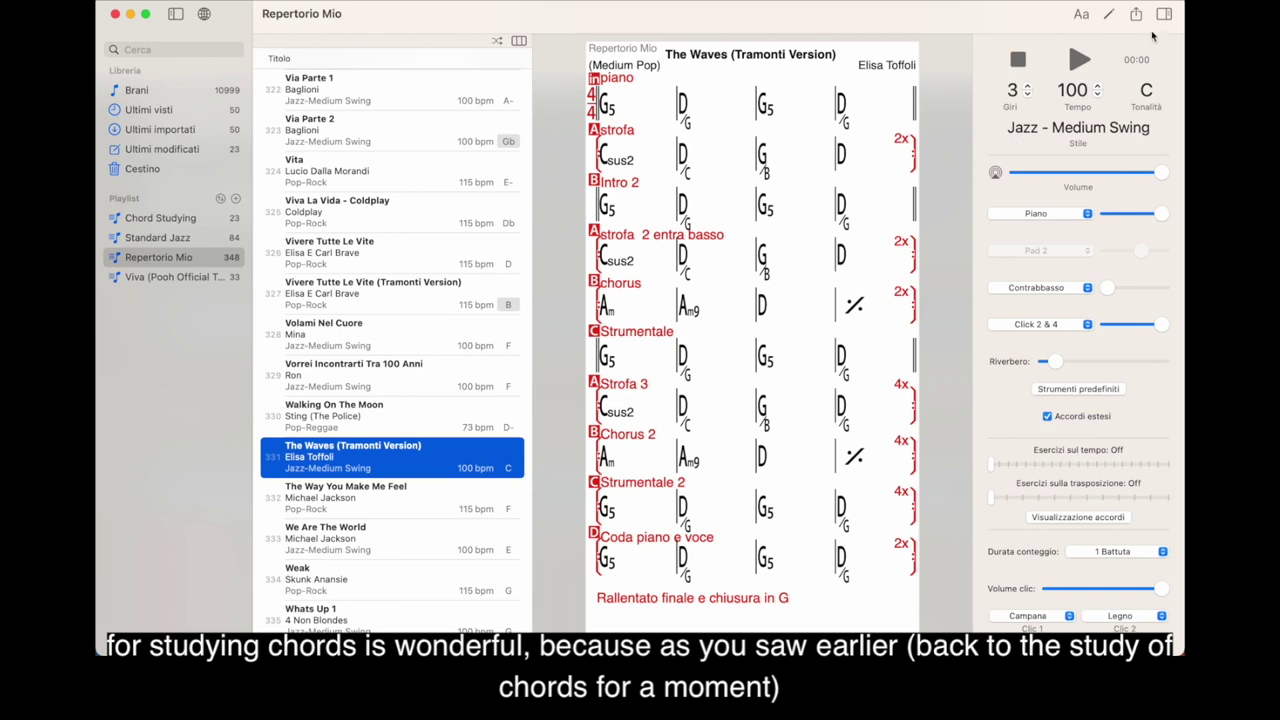
# Open Dominant 7alt Workout from the Chord Studying playlist and select its first two bars of C7alt for looping
pyautogui.click(176, 219)
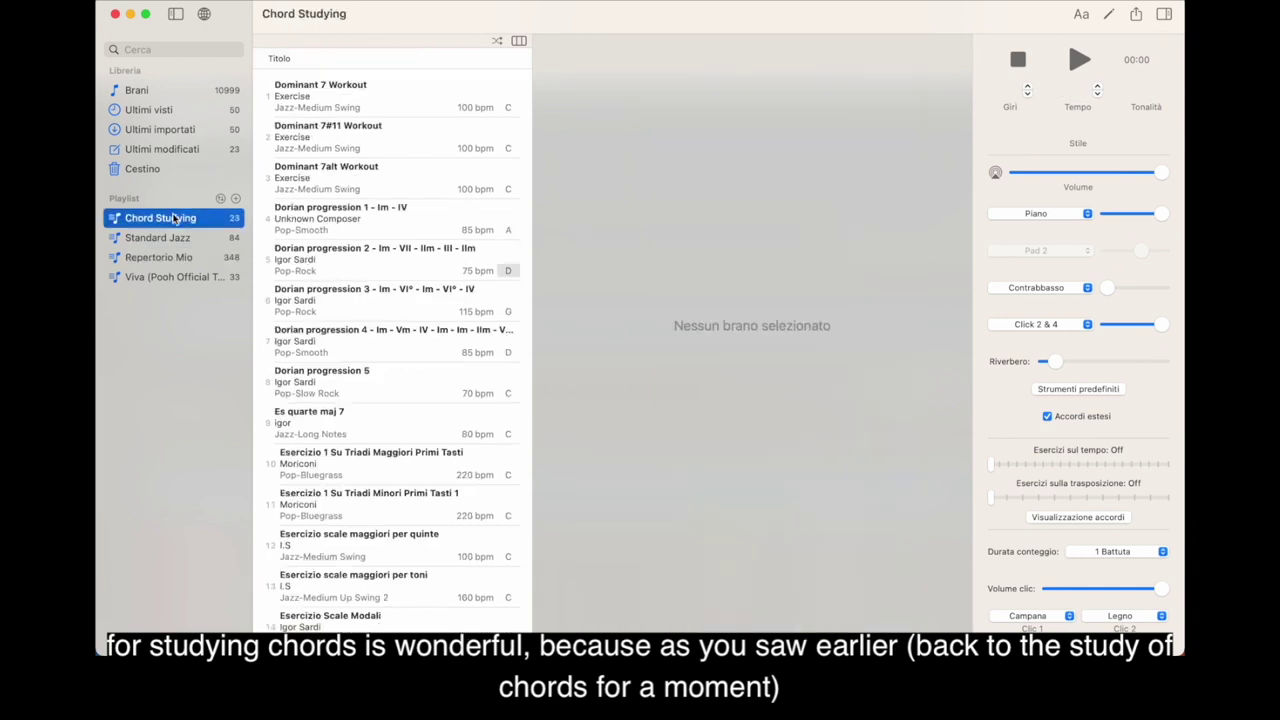
pyautogui.click(389, 184)
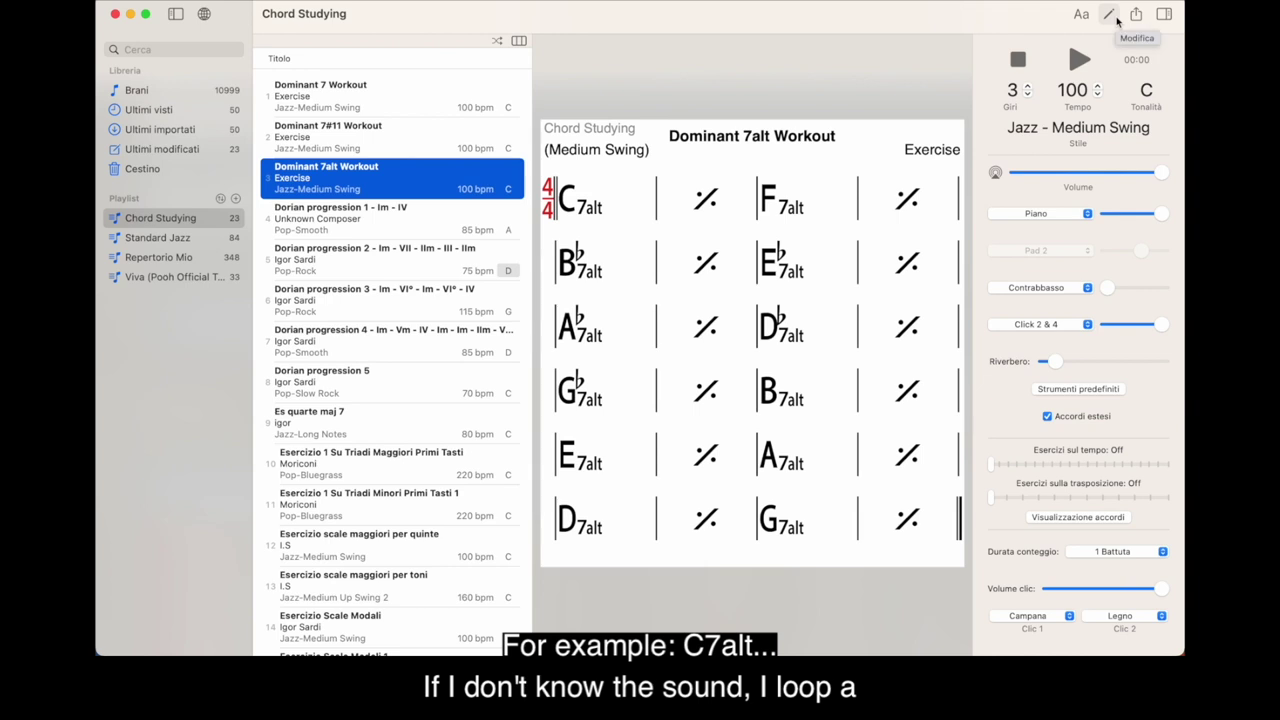
pyautogui.moveTo(595, 200); pyautogui.dragTo(727, 218)
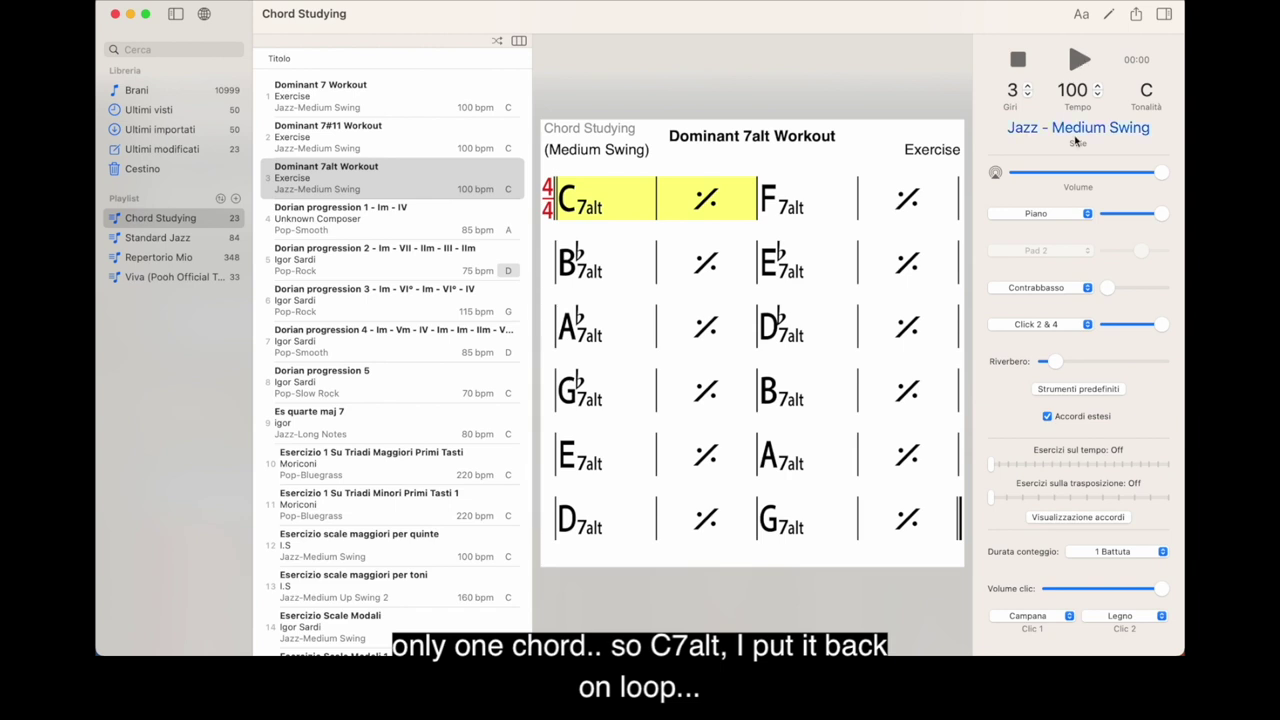
# Change the playback style to Pop - Shuffle and play the selected C7alt bars in a loop
pyautogui.click(1070, 214)
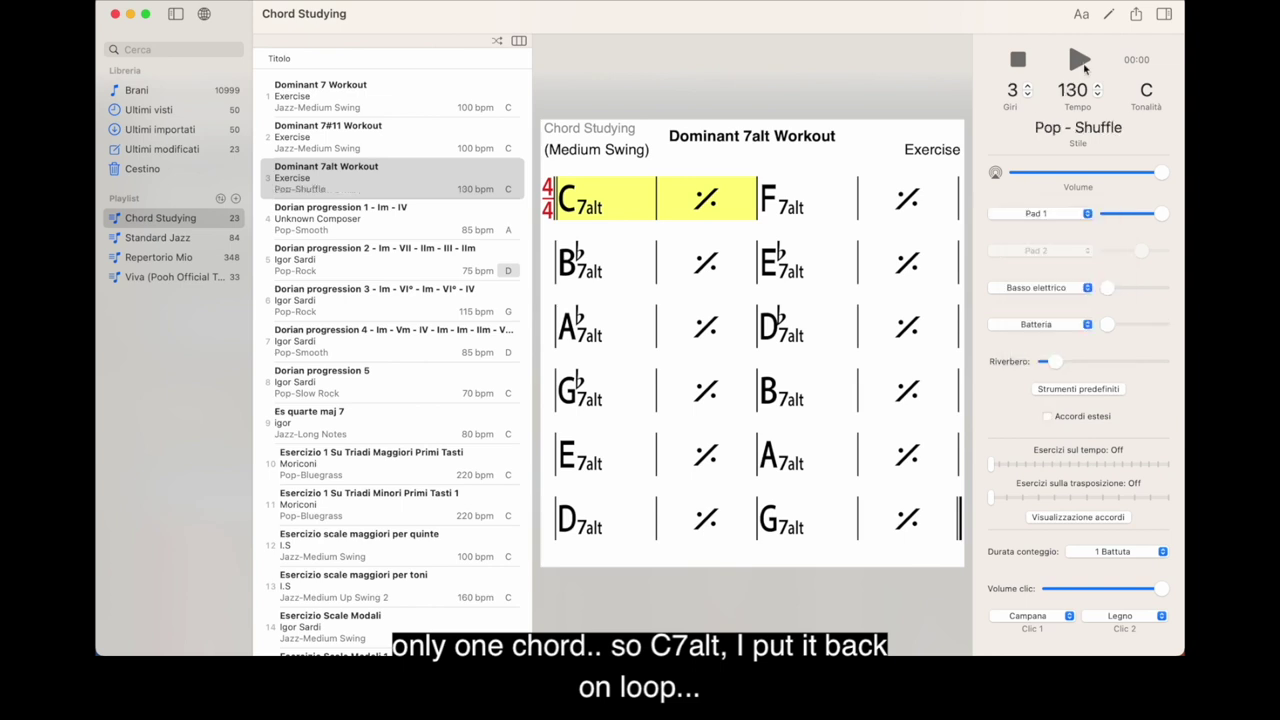
pyautogui.click(1079, 60)
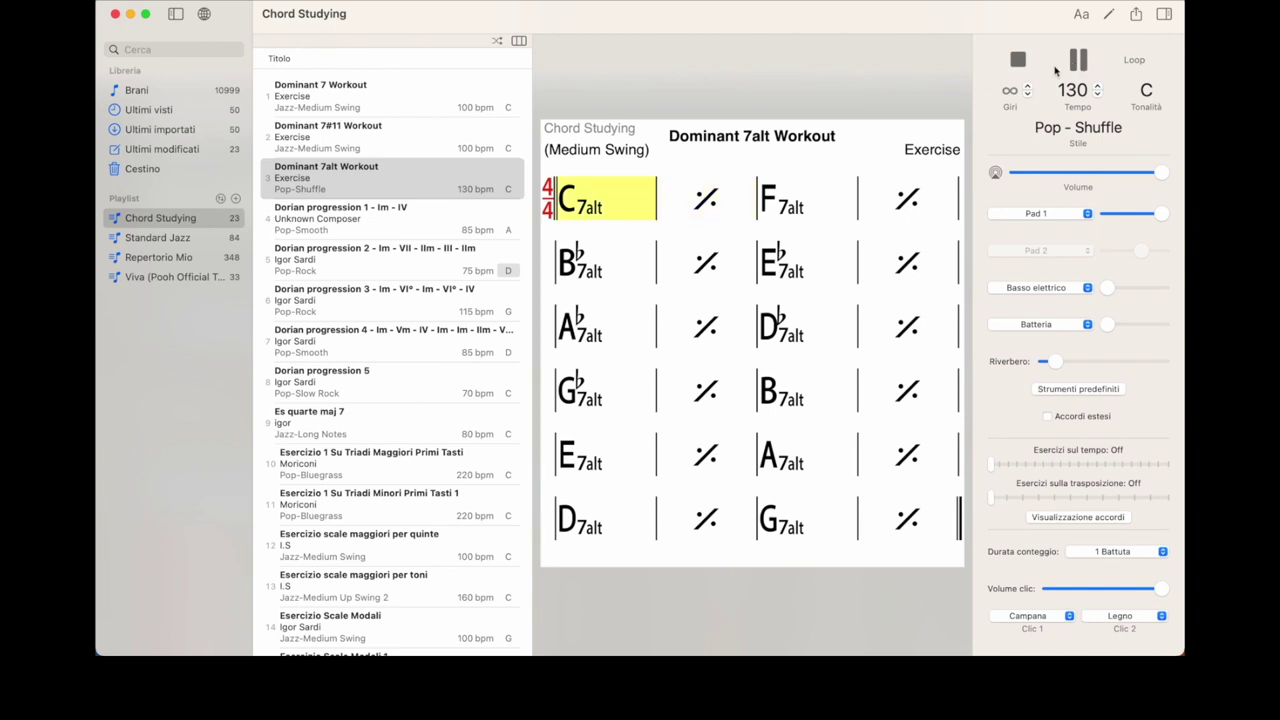
# Slow the loop's tempo to 69 bpm and change the chord instrument to Archi
pyautogui.click(1097, 95)
pyautogui.moveTo(1100, 101); pyautogui.dragTo(1099, 97)
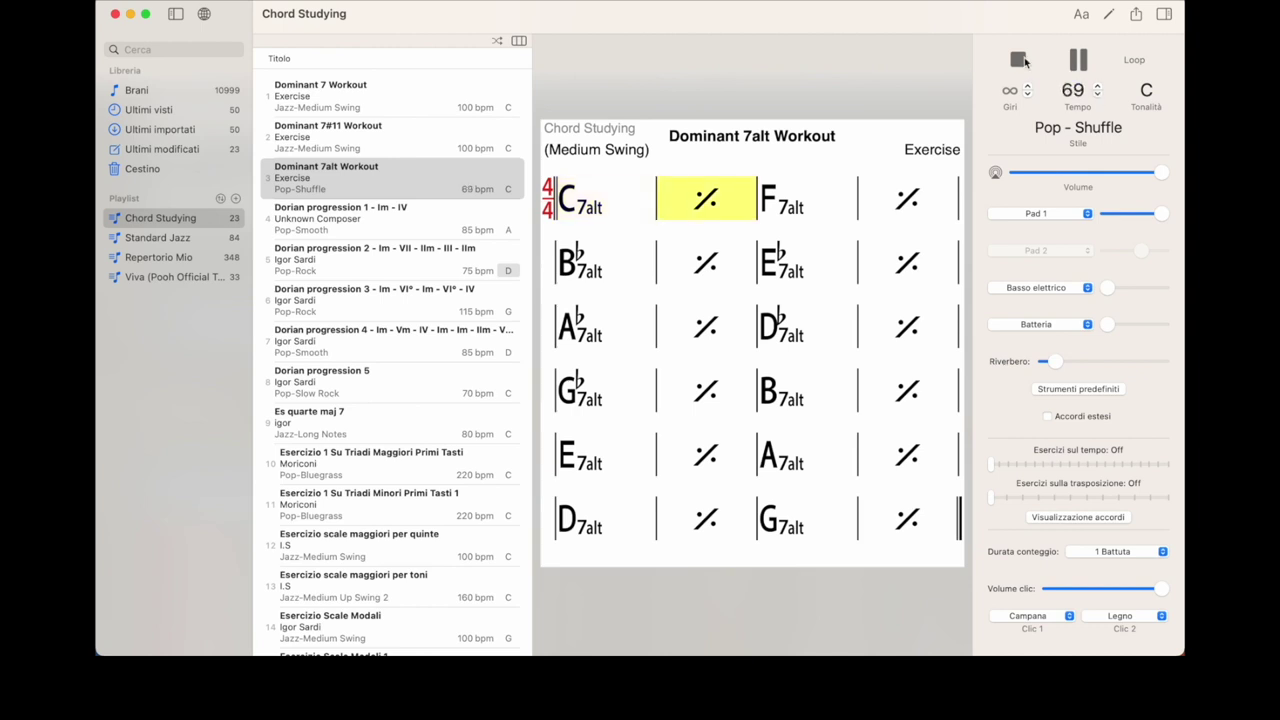
pyautogui.click(1068, 218)
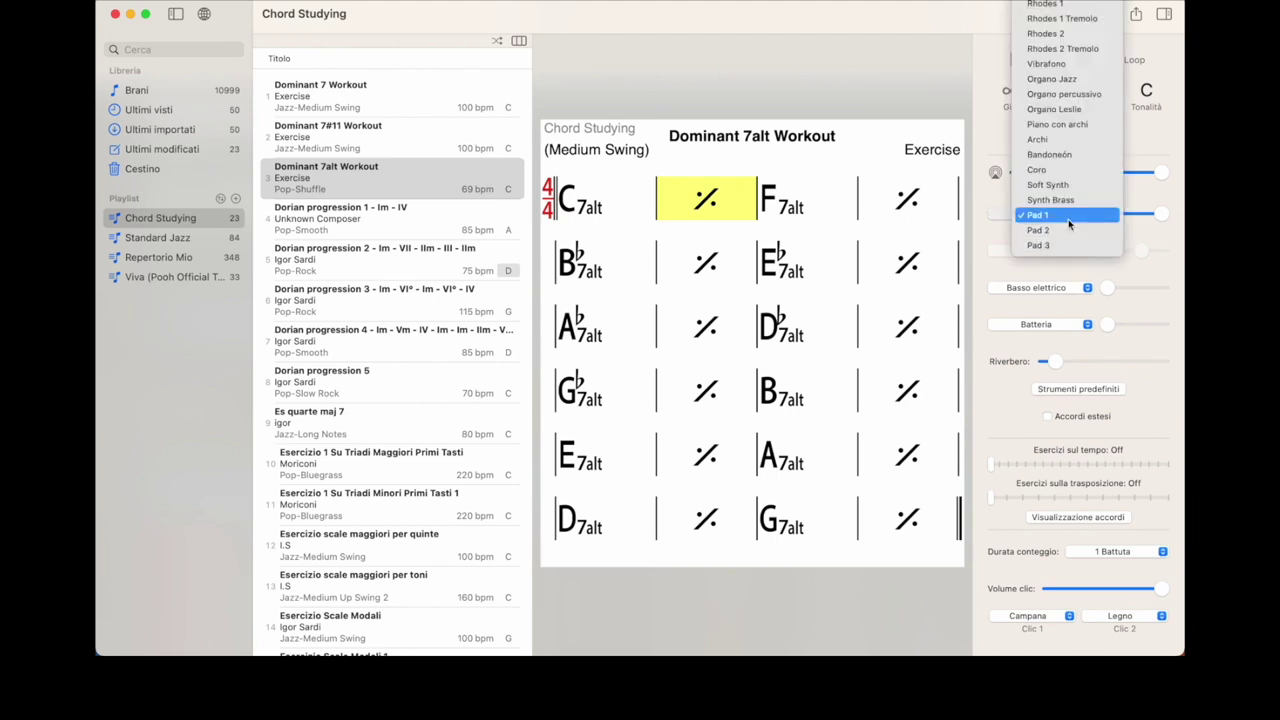
pyautogui.click(1062, 140)
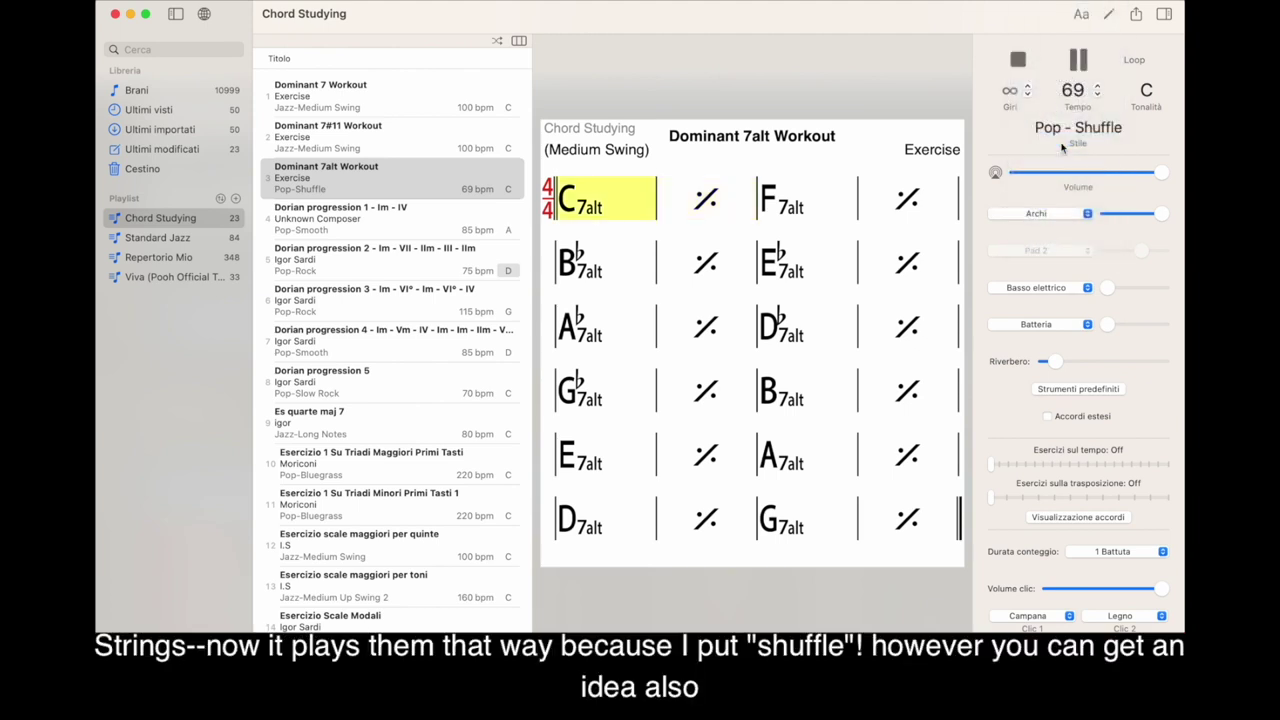